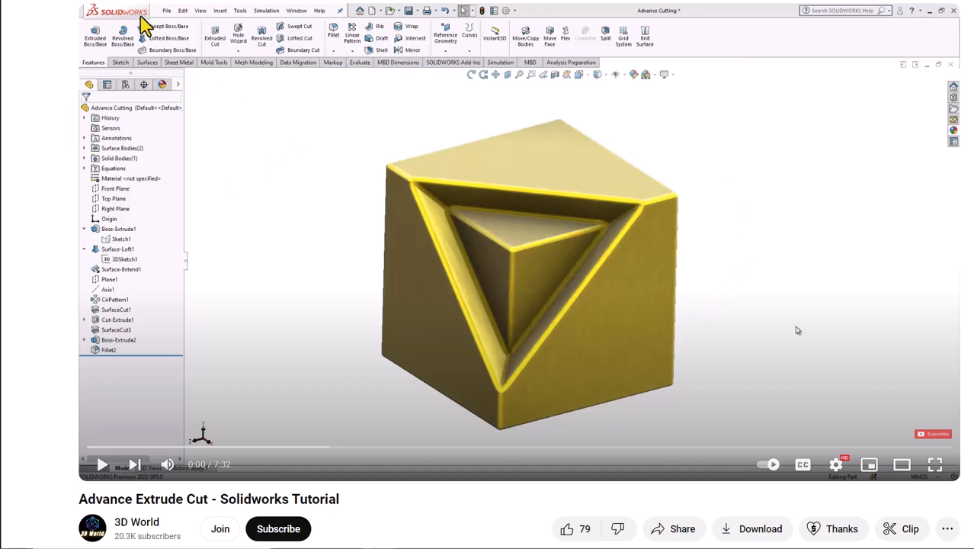
- Play the Solidworks extrude-cut tutorial, skip ahead to the finished cut cube, and pause at 6:22
left_click(101, 464)
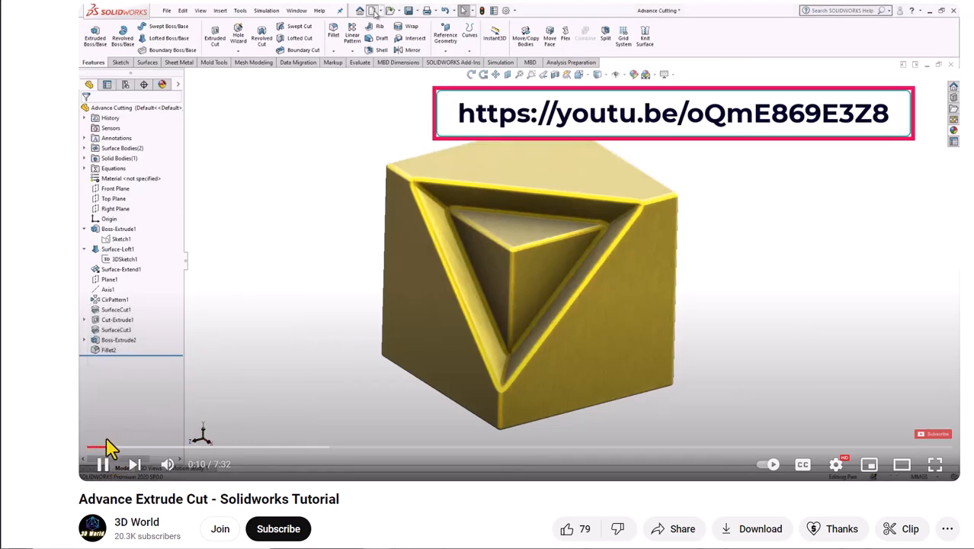
left_click(107, 447)
mouse_move(108, 454)
left_mouse_down()
mouse_move(277, 450)
mouse_move(377, 469)
left_mouse_up()
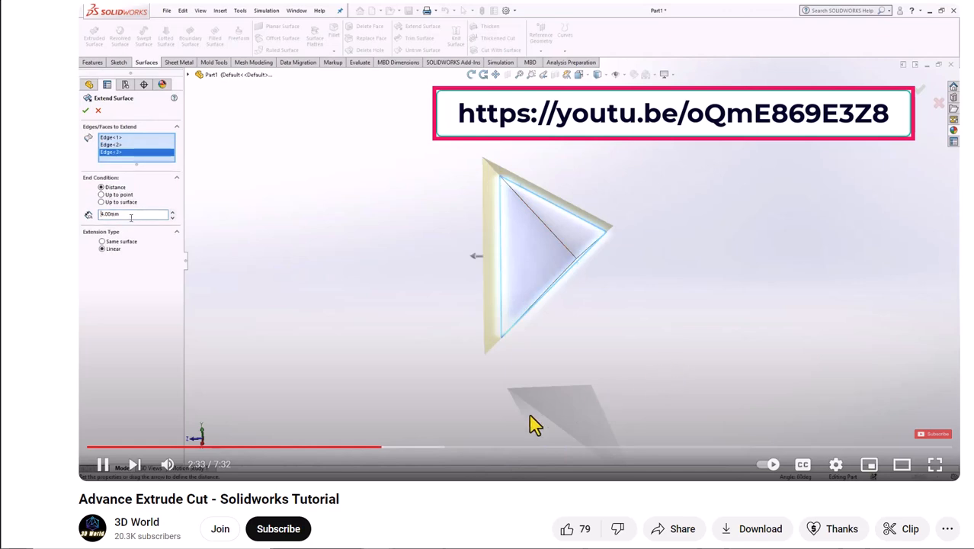
left_click(474, 450)
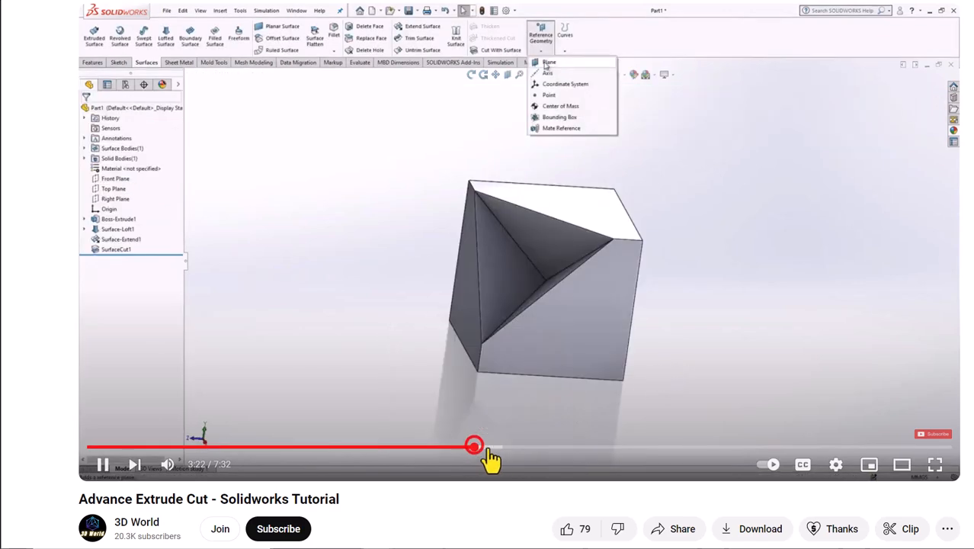
left_click(531, 456)
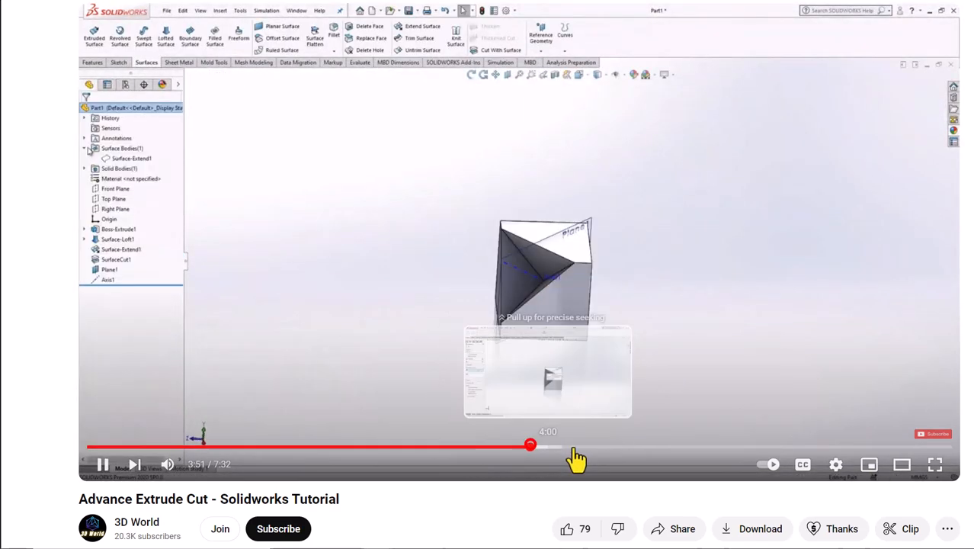
left_click(645, 450)
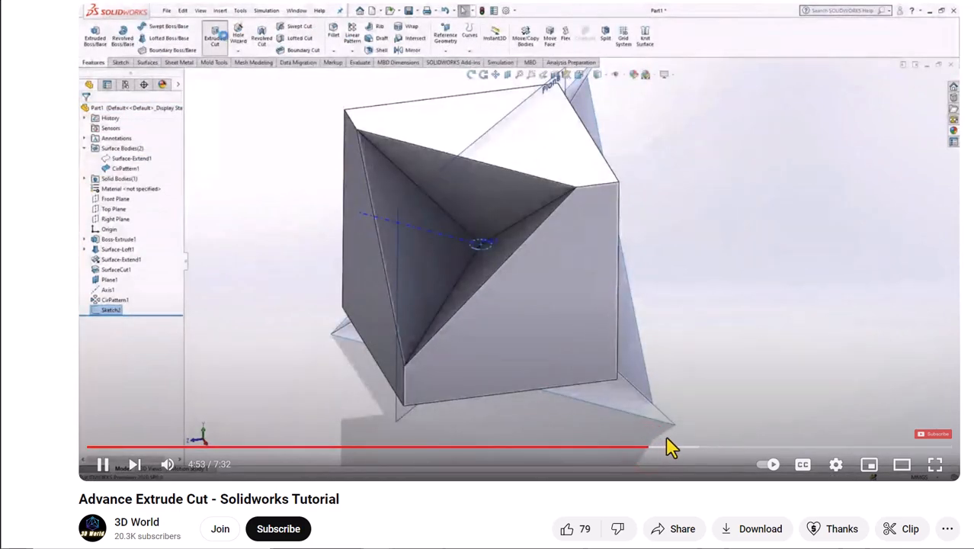
left_click(784, 450)
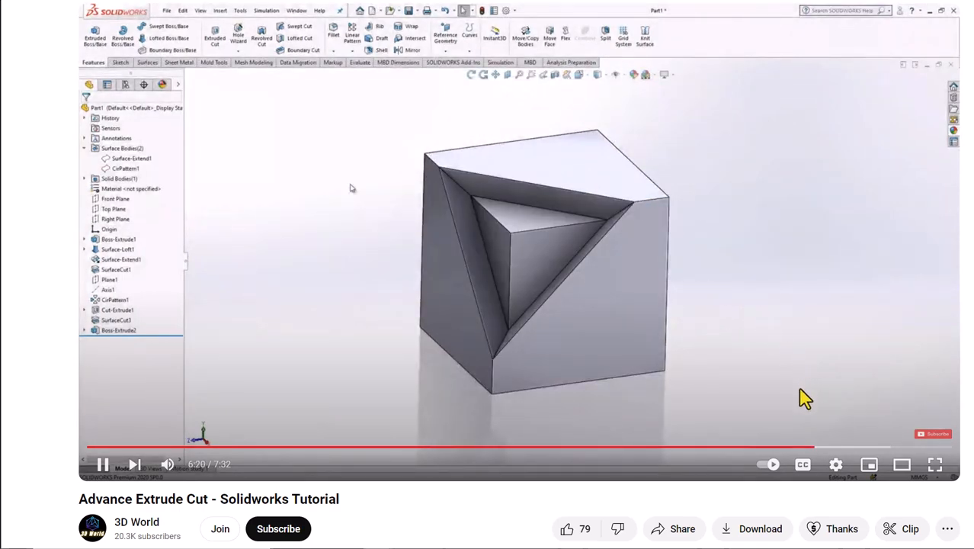
left_click(717, 431)
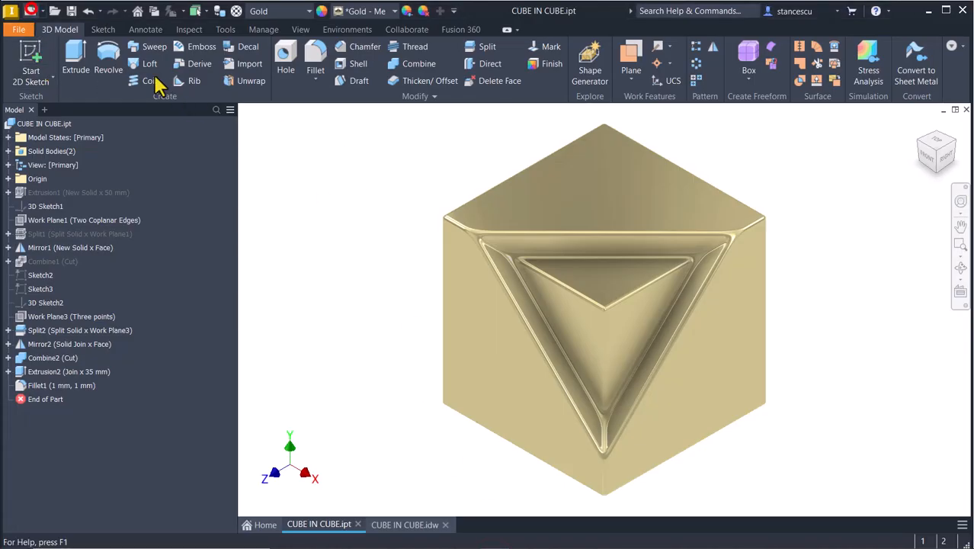
- Create a new Standard (mm) part and start a 2D sketch on the XY plane
left_click(31, 11)
double_click(387, 156)
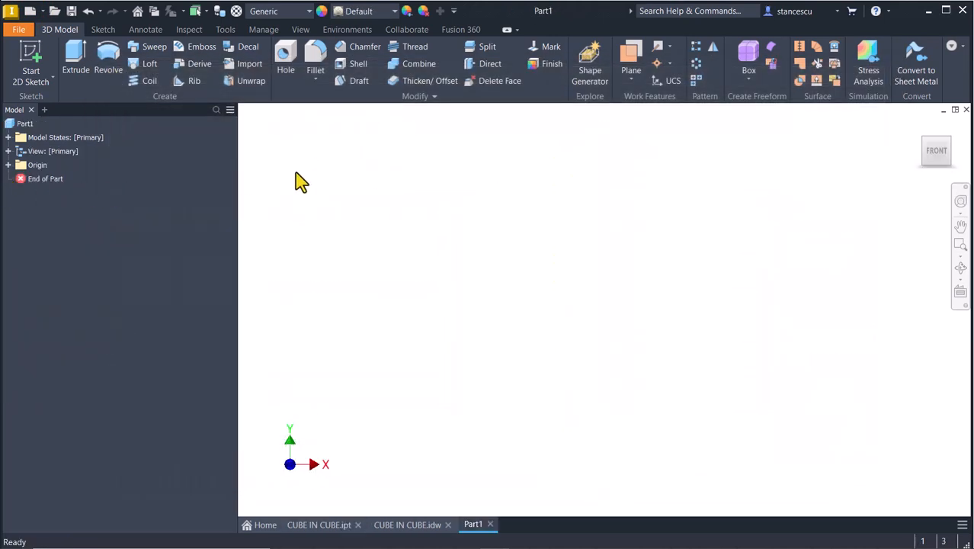
left_click(32, 55)
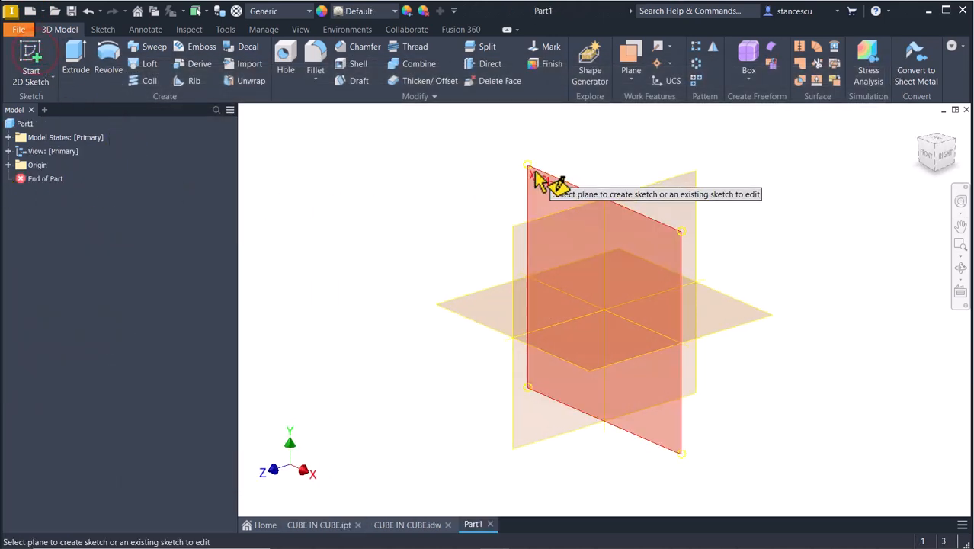
left_click(545, 182)
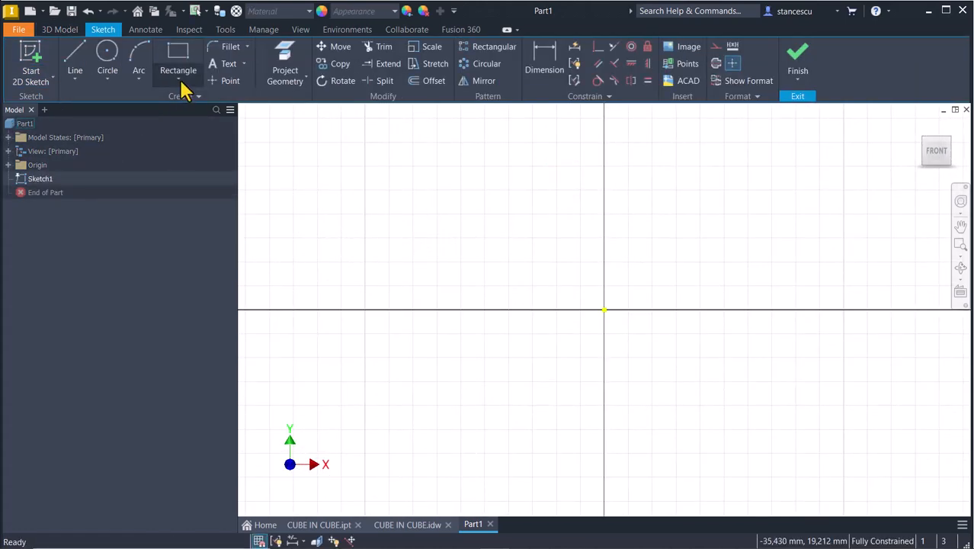
- Draw a 4-sided polygon centred on the sketch origin
left_click(180, 84)
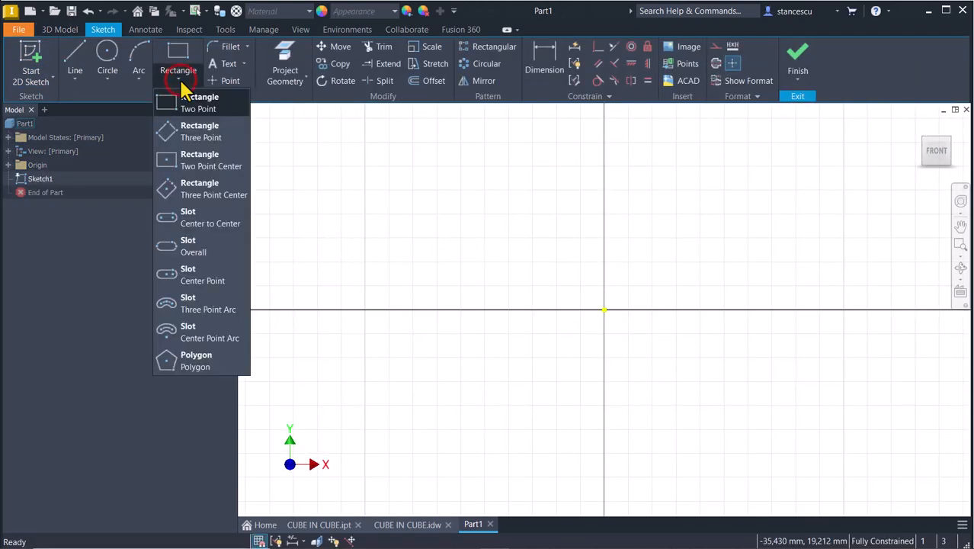
left_click(197, 364)
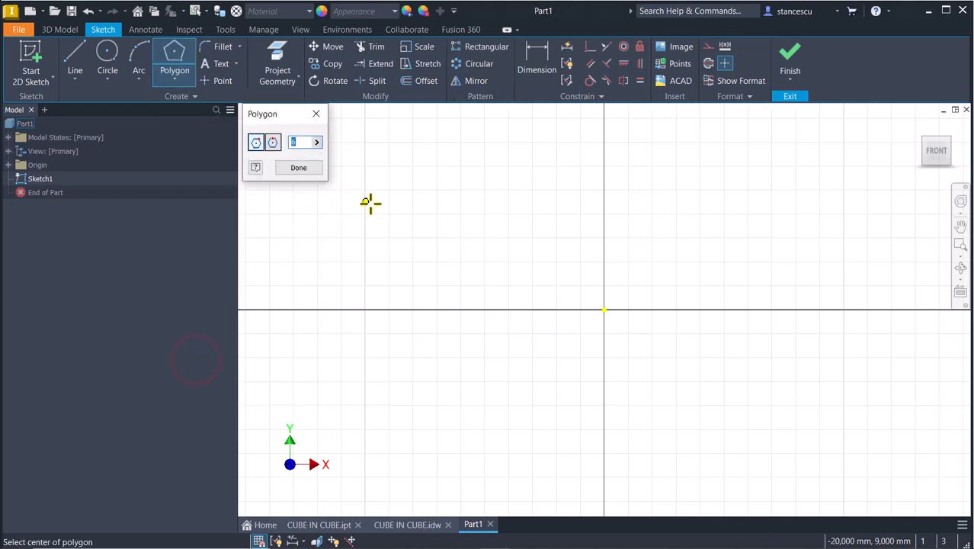
type("4")
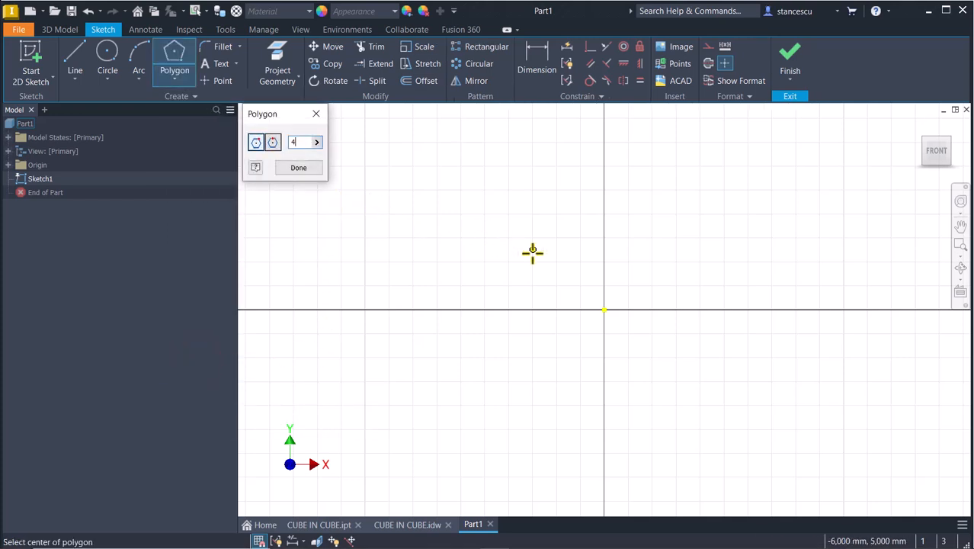
left_click(603, 309)
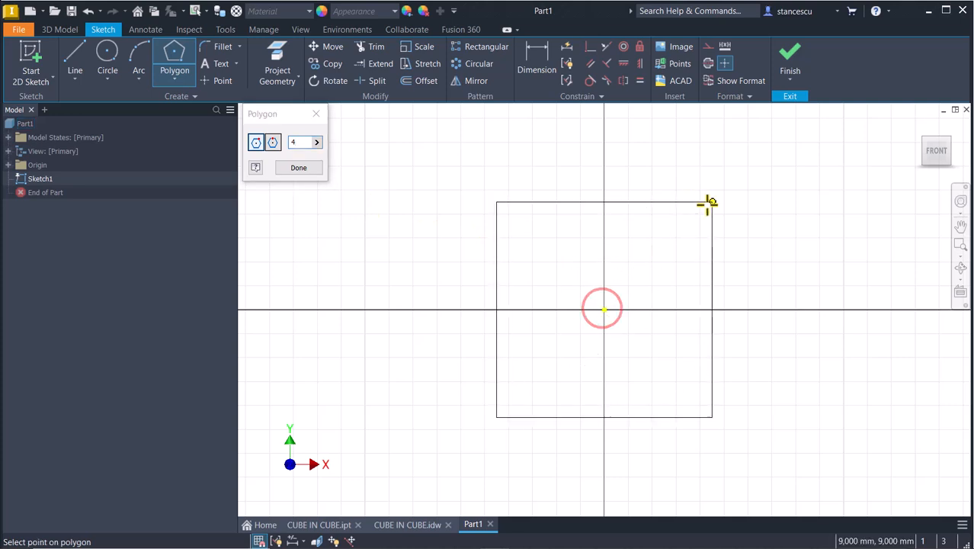
left_click(736, 215)
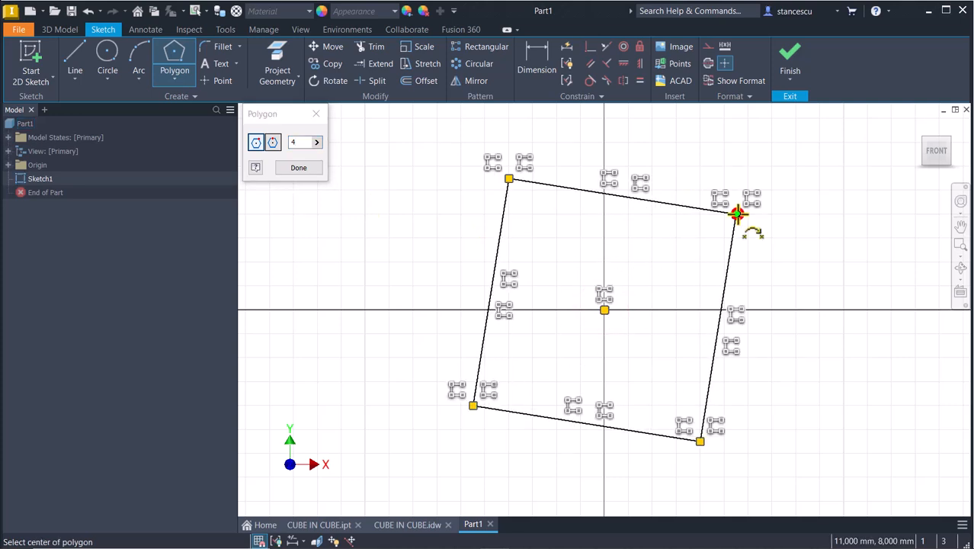
- Constrain the square's top edge horizontal, dimension it 50 mm, and finish the sketch
left_click(625, 64)
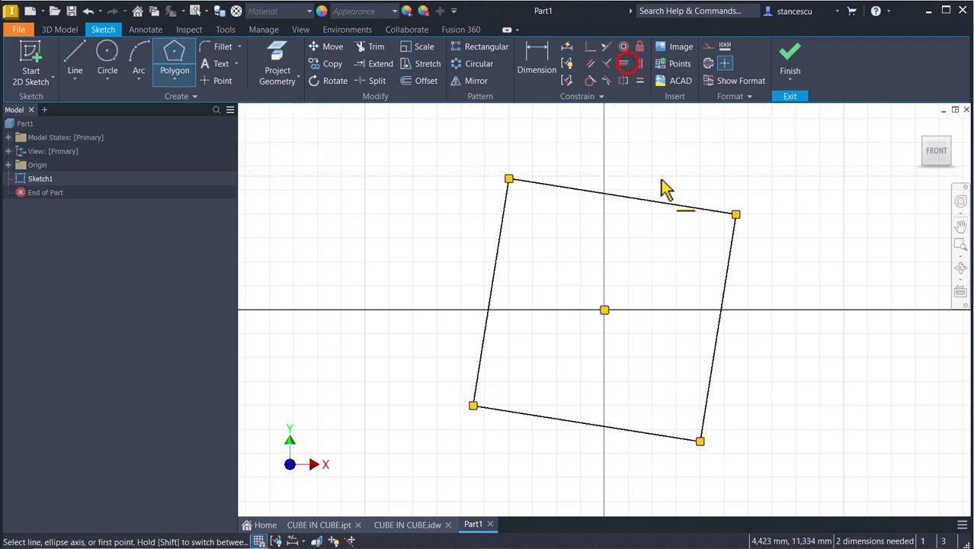
left_click(668, 206)
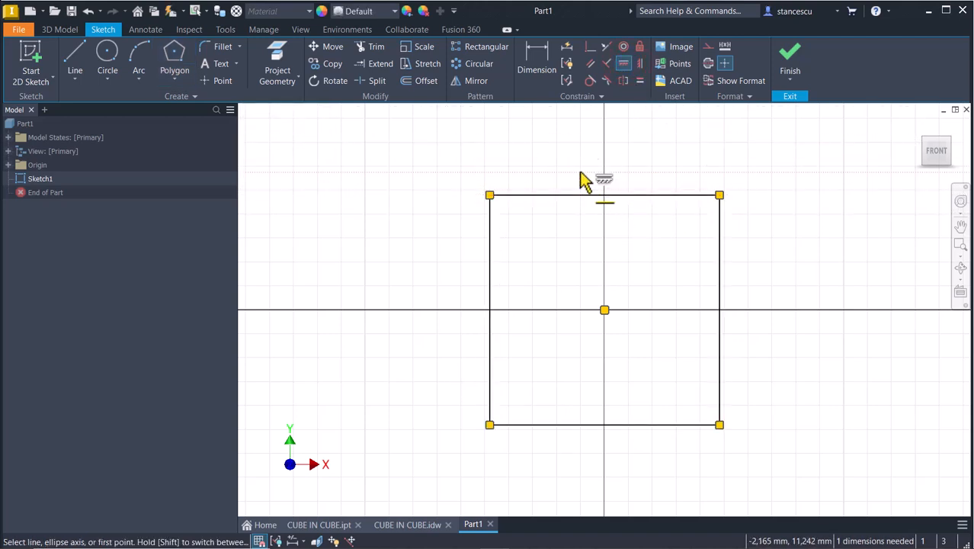
left_click(541, 83)
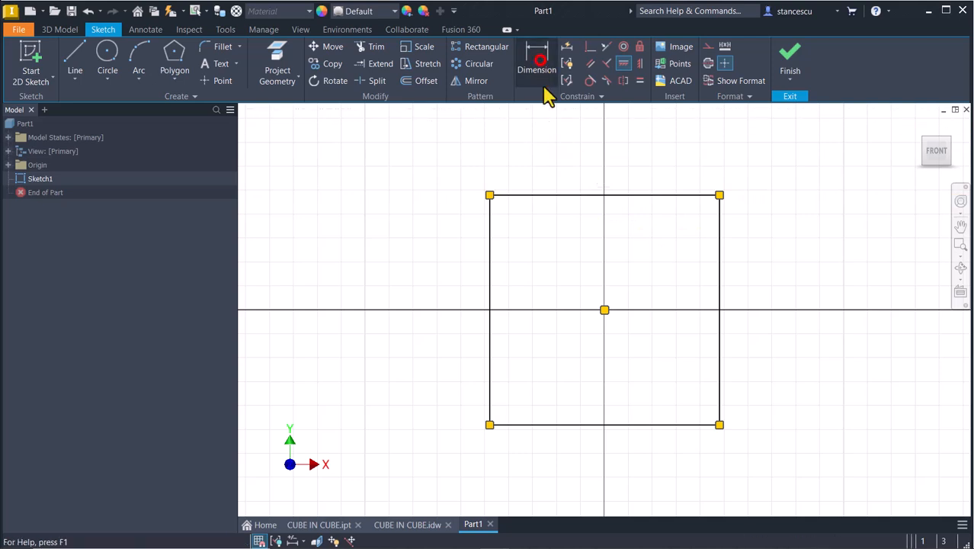
left_click(563, 195)
left_click(565, 153)
type("50")
key("Return")
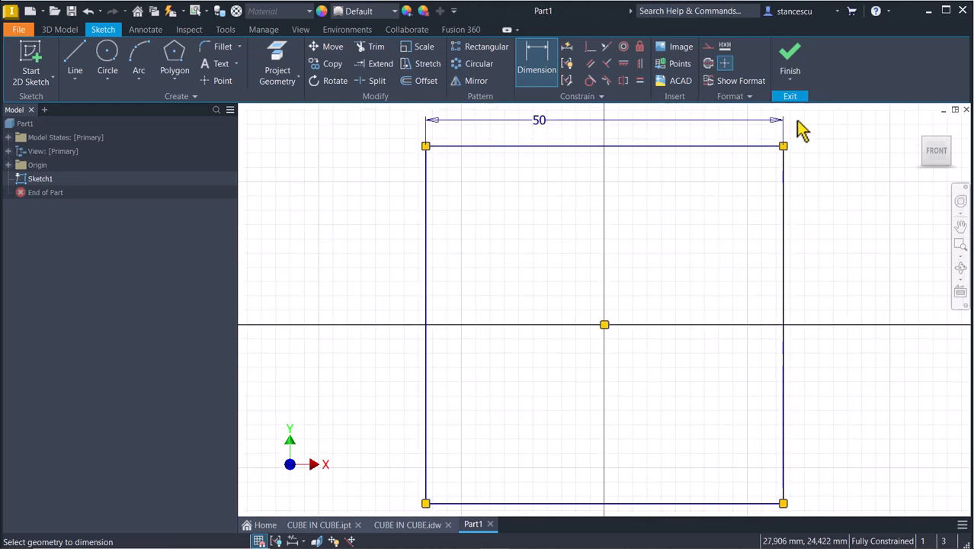
left_click(789, 67)
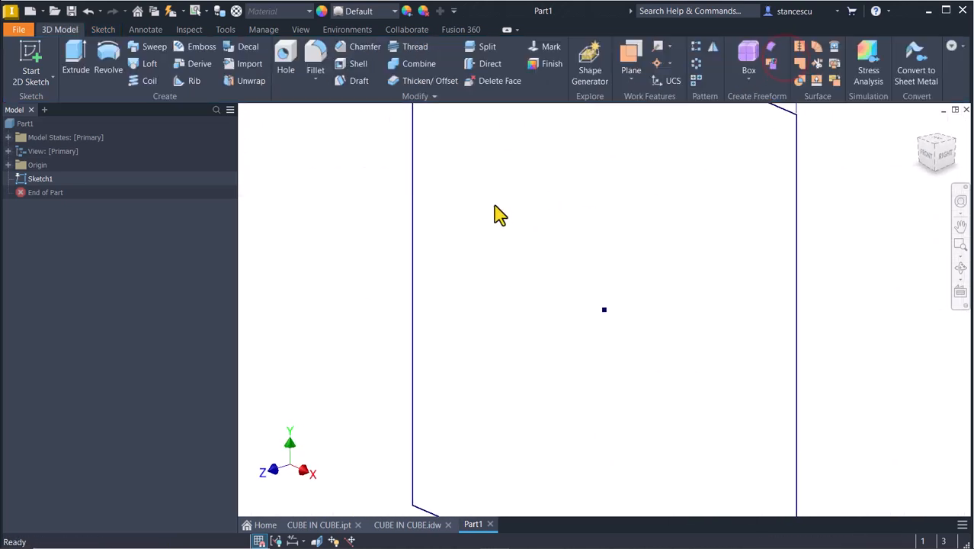
- Extrude the square symmetrically 50 mm into a cube, then switch to the CUBE IN CUBE.idw drawing
key("F6")
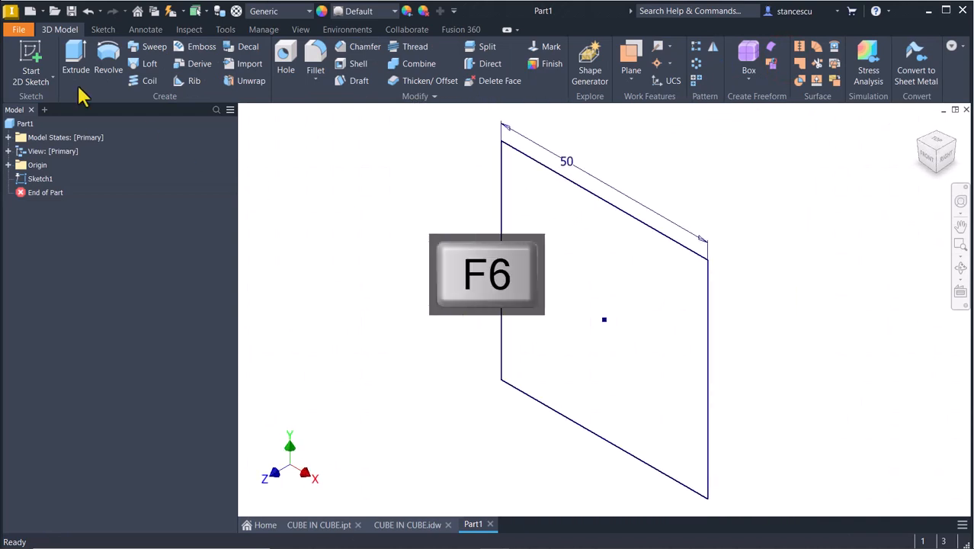
left_click(70, 56)
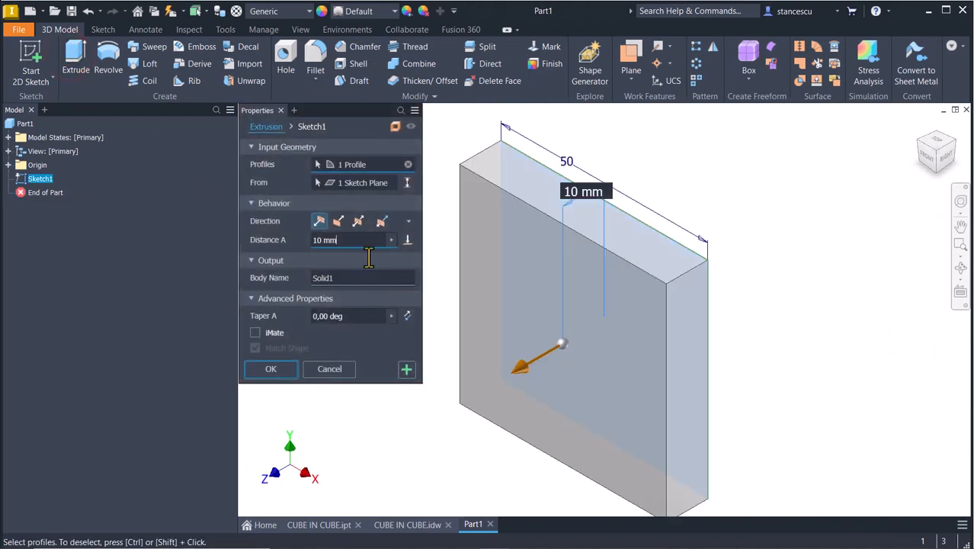
left_click(358, 221)
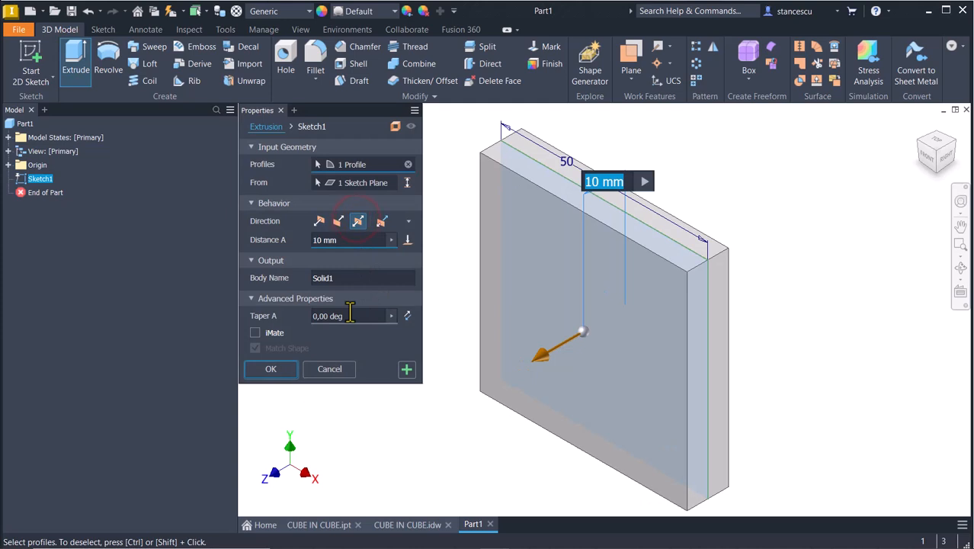
type("50")
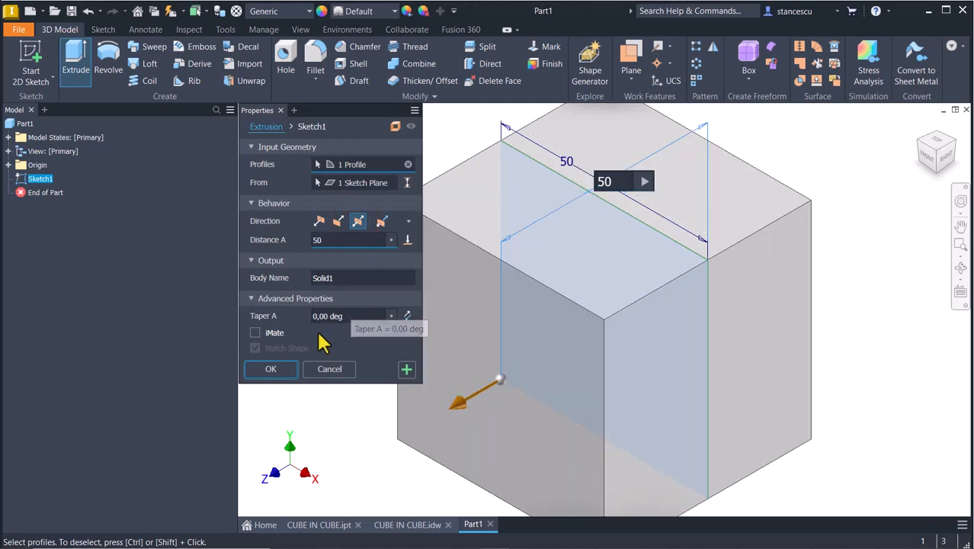
left_click(271, 369)
key("F6")
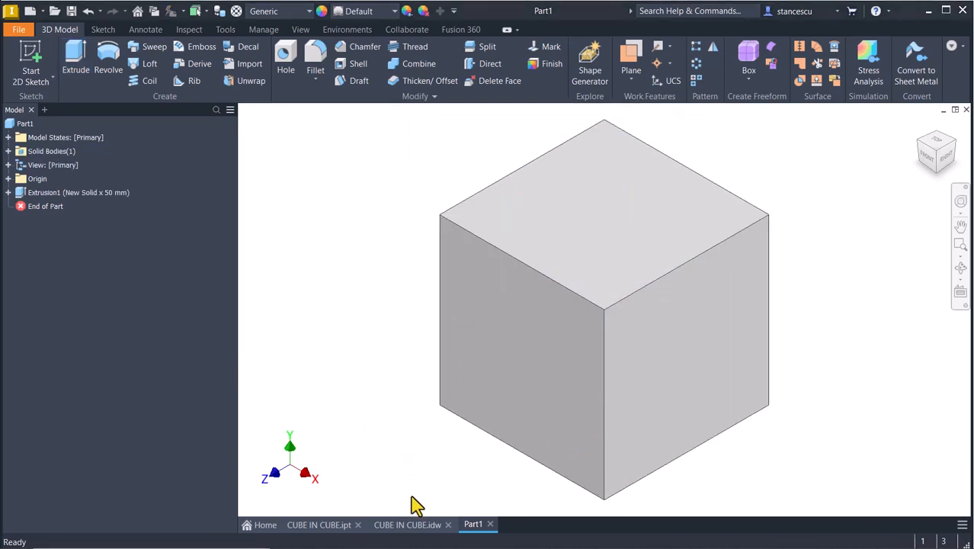
left_click(404, 524)
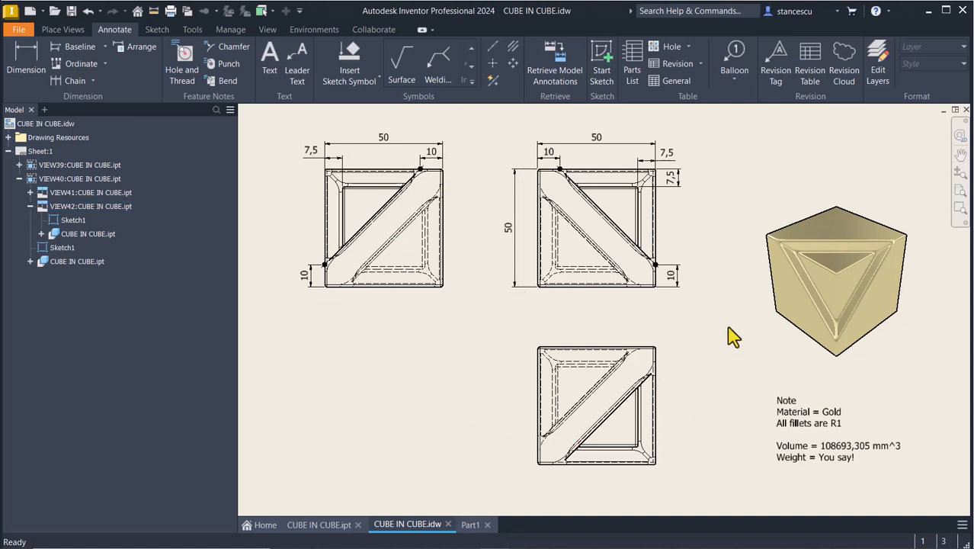
- Inspect the drawing's 50 mm width and height dimensions and the material and volume note, then return to Part1
left_click(383, 140)
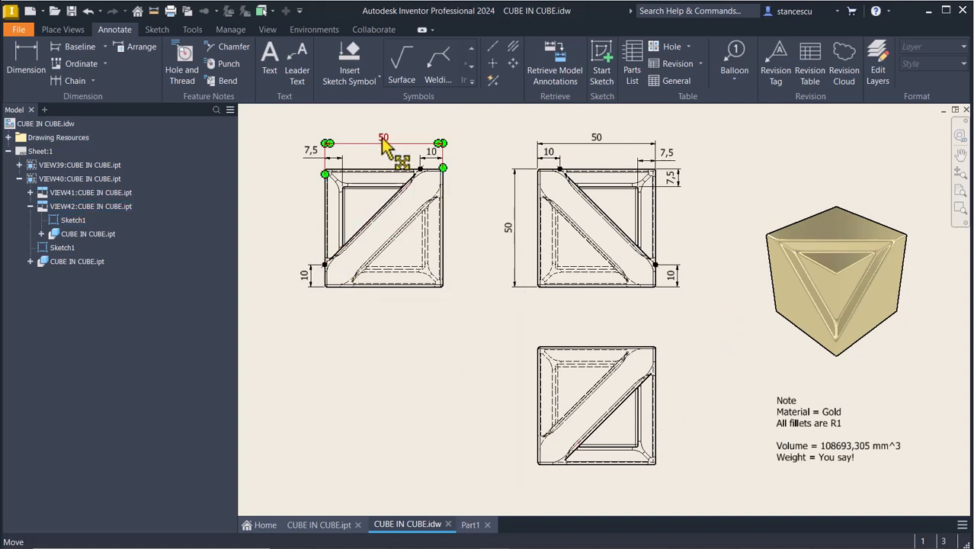
left_click(508, 241)
left_click(453, 351)
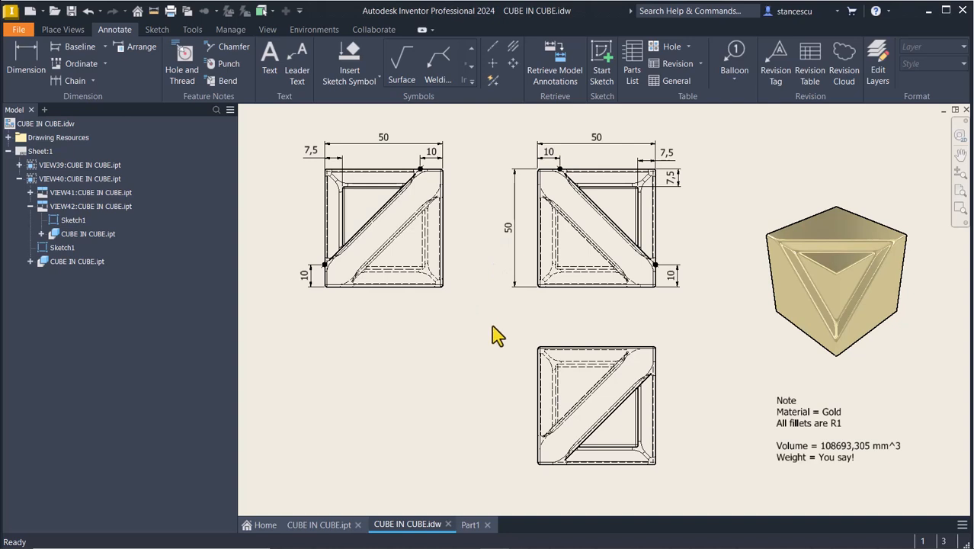
left_click(819, 424)
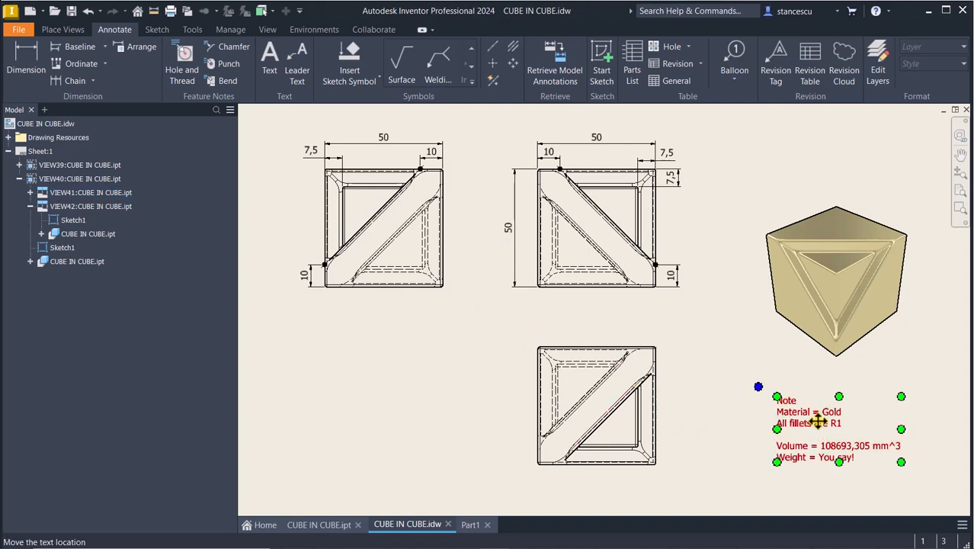
left_click(789, 472)
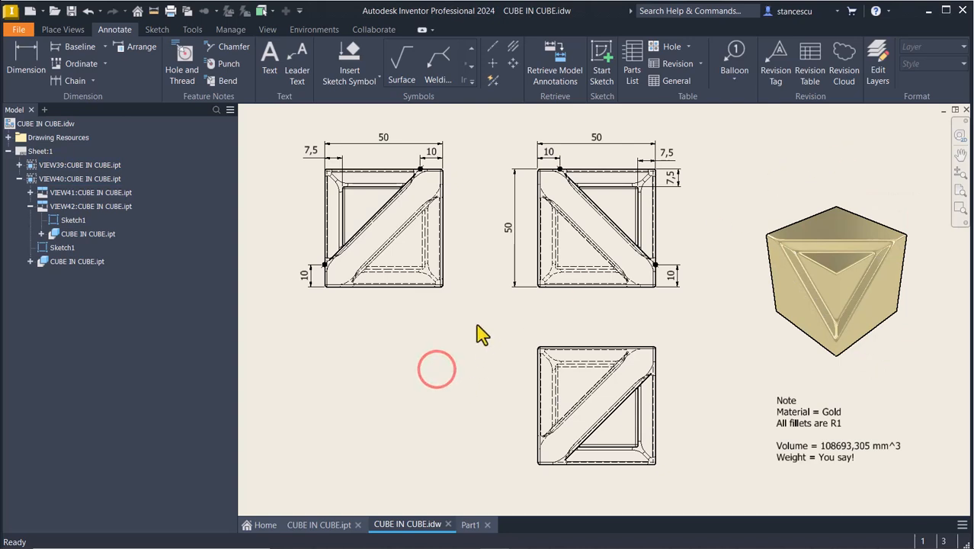
left_click(471, 525)
- Start a 3D sketch on Part1 and include the cube's top-left, top-right and vertical front edges
left_click(358, 275)
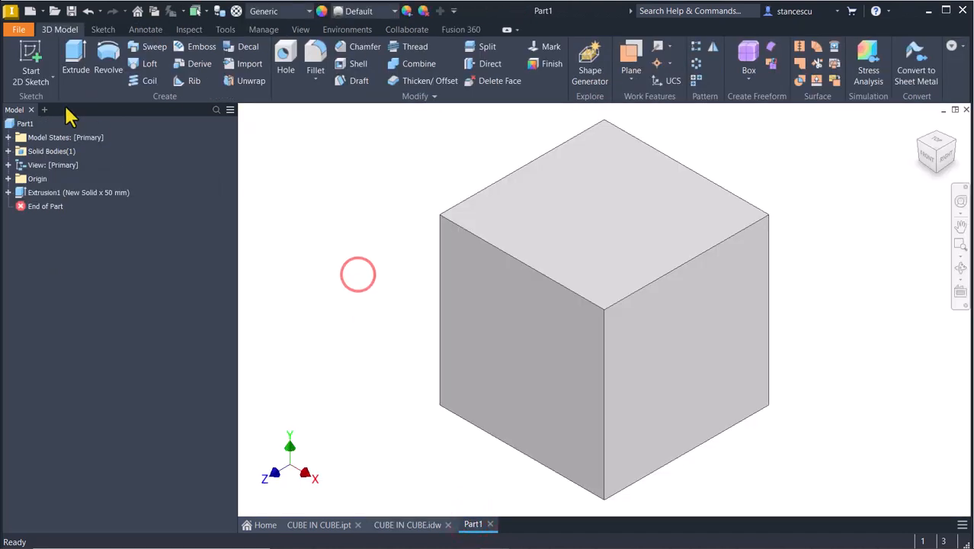
left_click(51, 77)
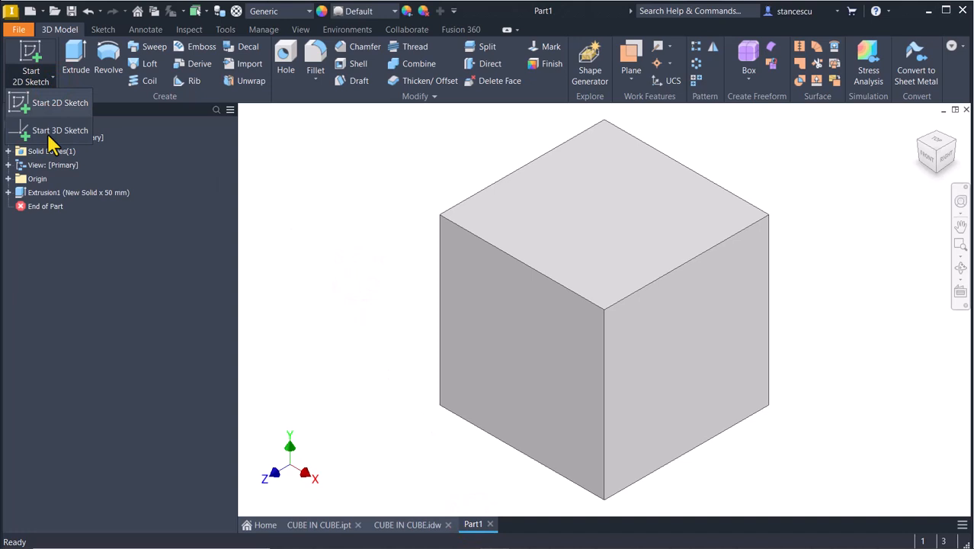
left_click(48, 135)
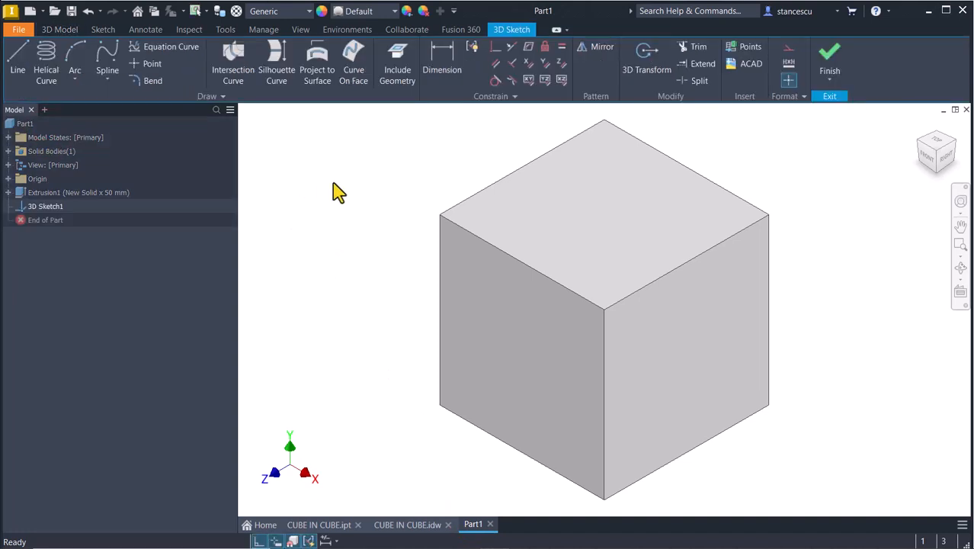
left_click(393, 62)
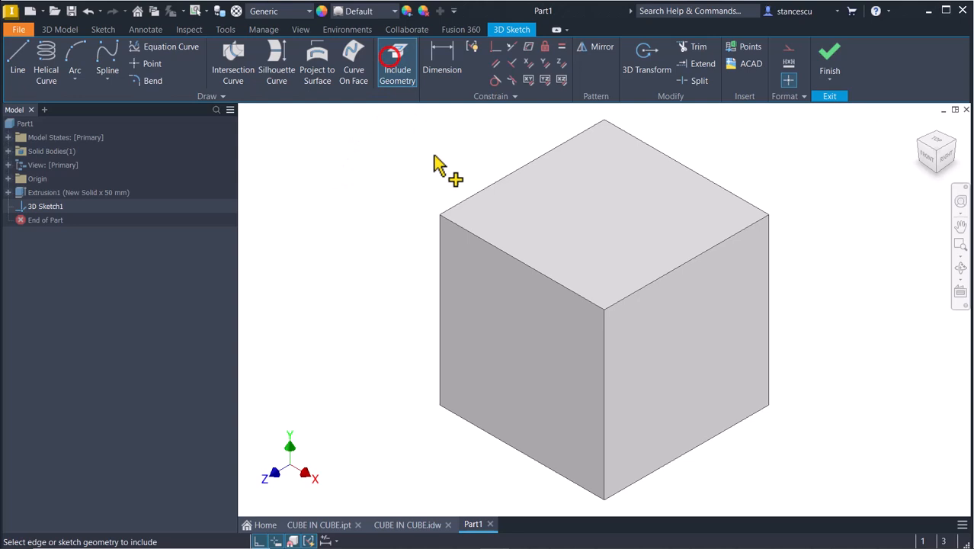
left_click(496, 247)
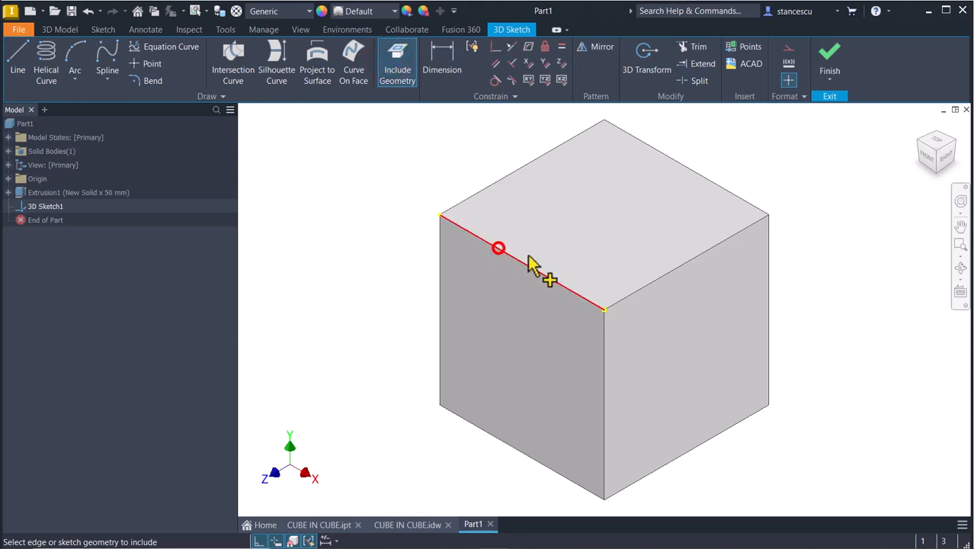
left_click(678, 268)
left_click(602, 398)
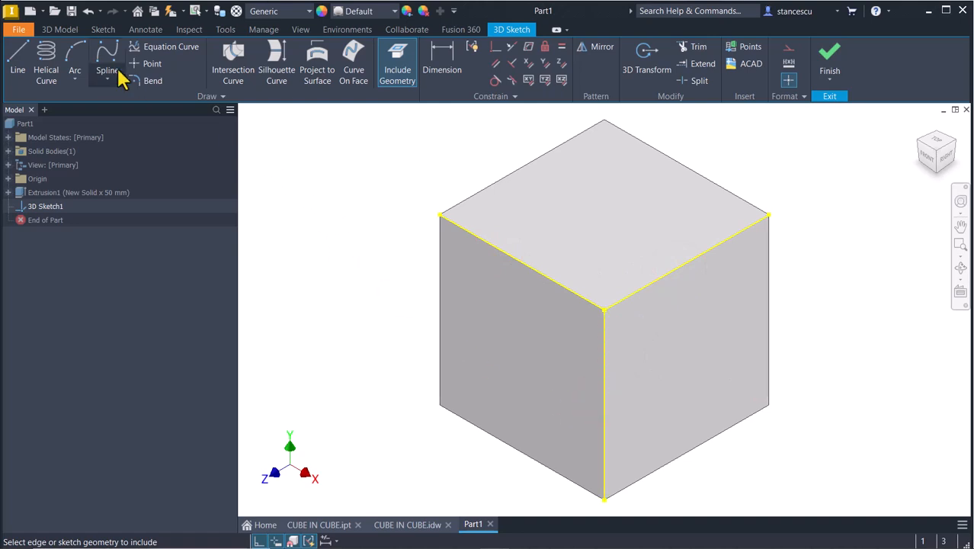
- Draw a closed three-line triangle connecting points on the three included edges
left_click(25, 59)
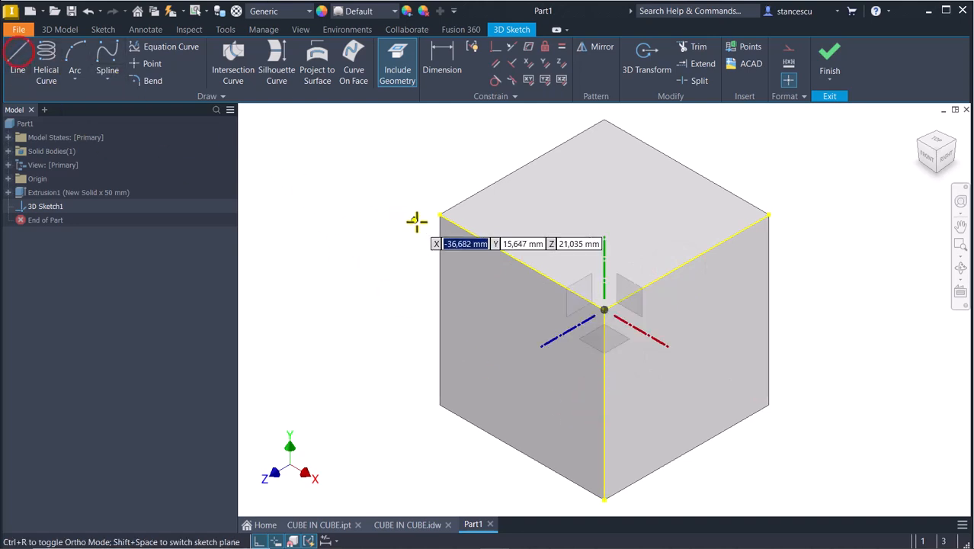
left_click(480, 237)
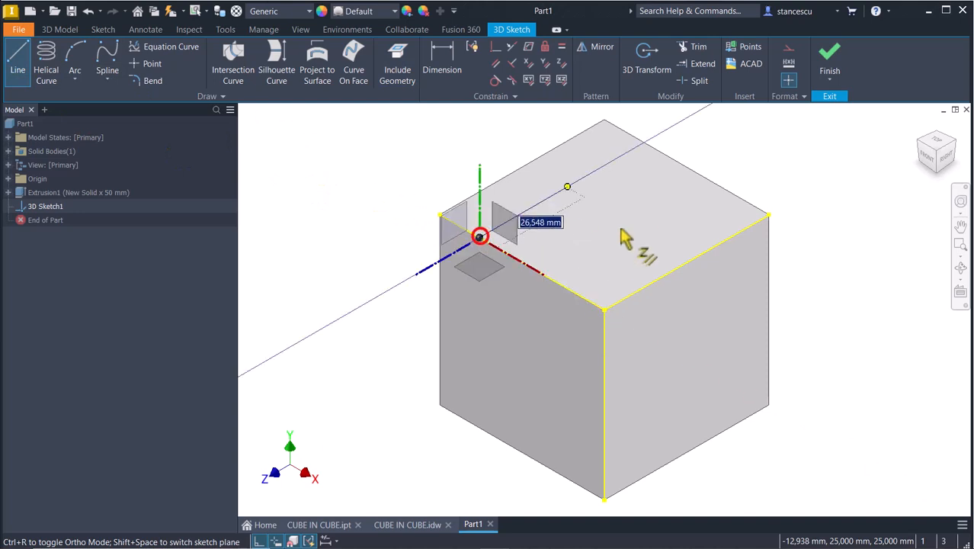
left_click(733, 237)
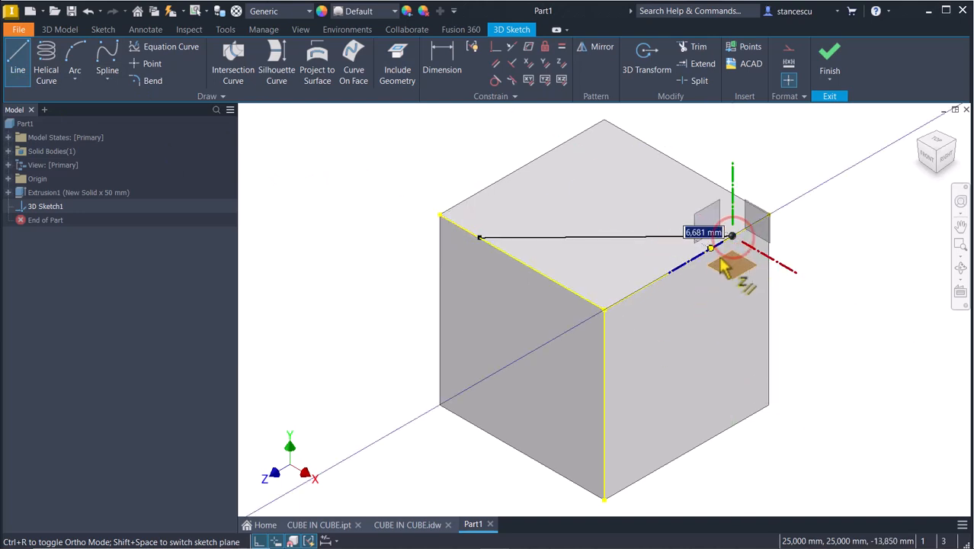
left_click(604, 452)
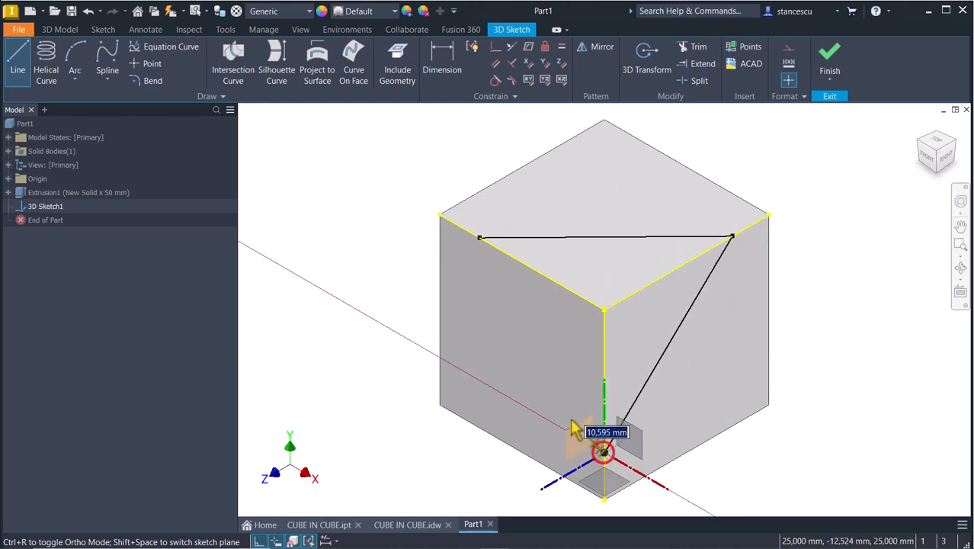
left_click(478, 237)
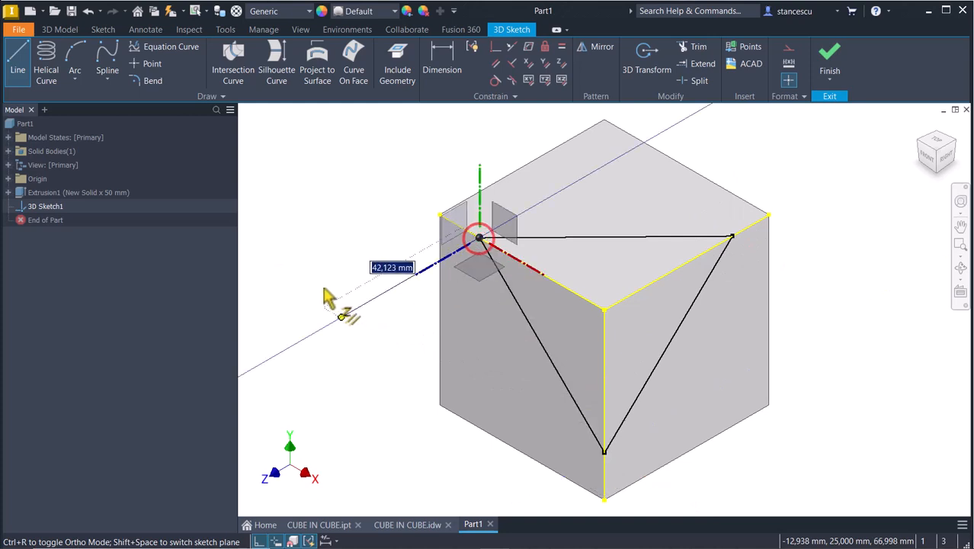
key("Escape")
key("Escape")
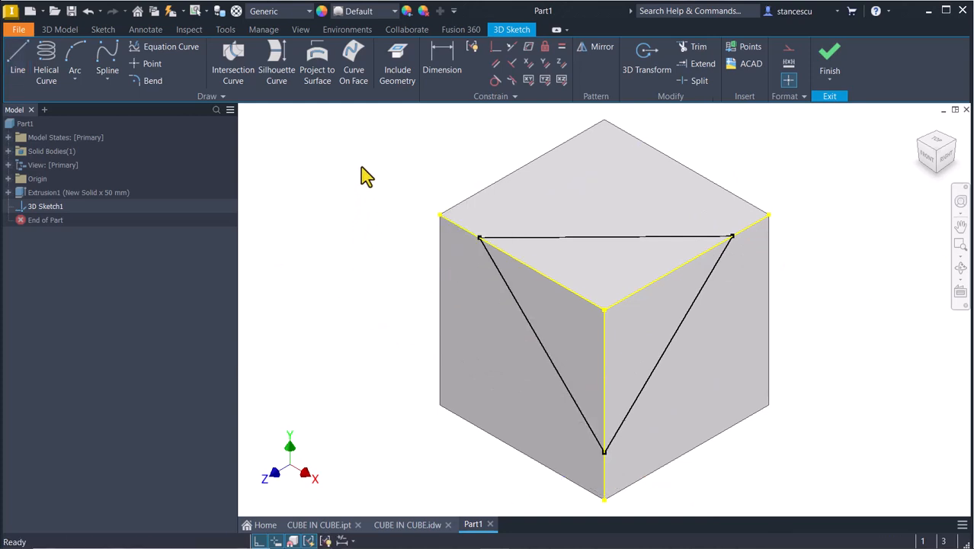
- Dimension the triangle's corner 10 mm from the cube's top corner
left_click(444, 60)
left_click(479, 238)
left_click(442, 216)
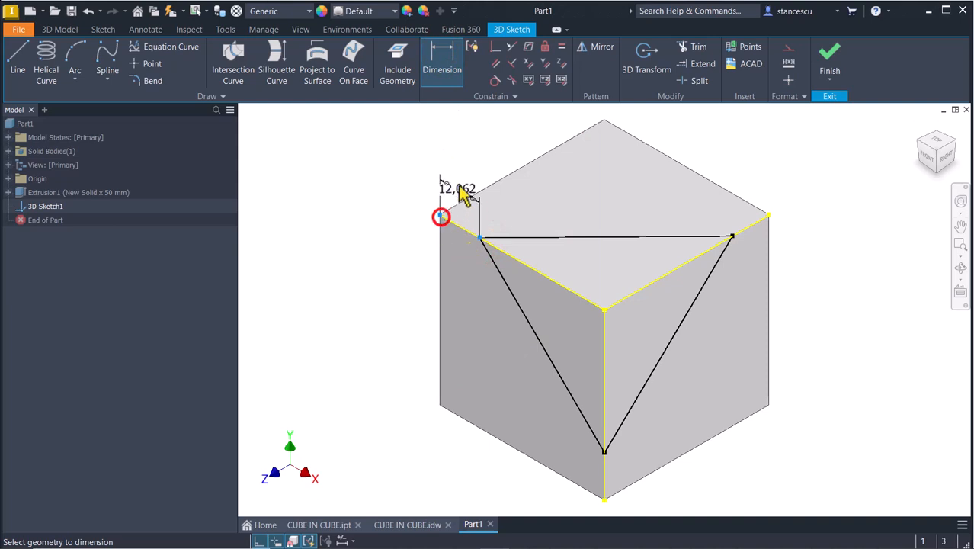
left_click(460, 161)
type("10")
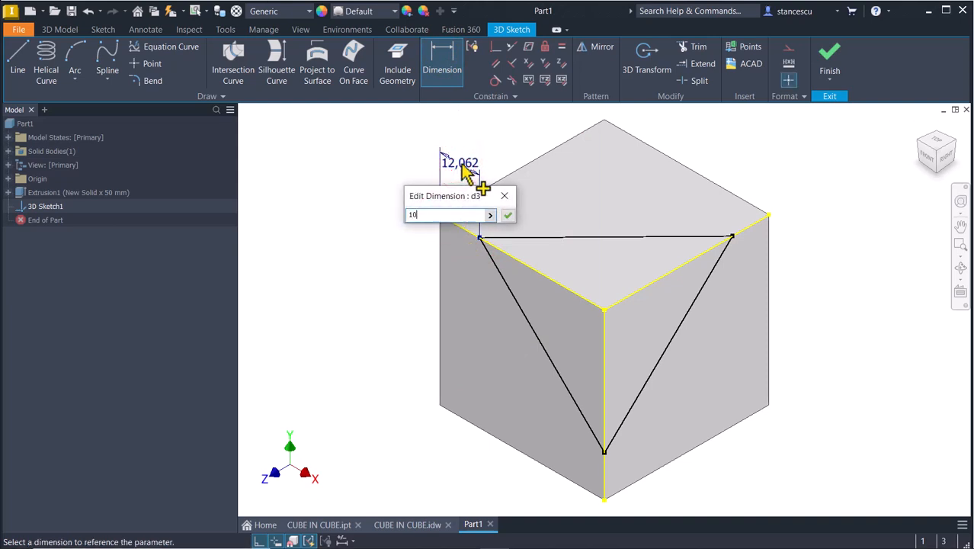
key("Return")
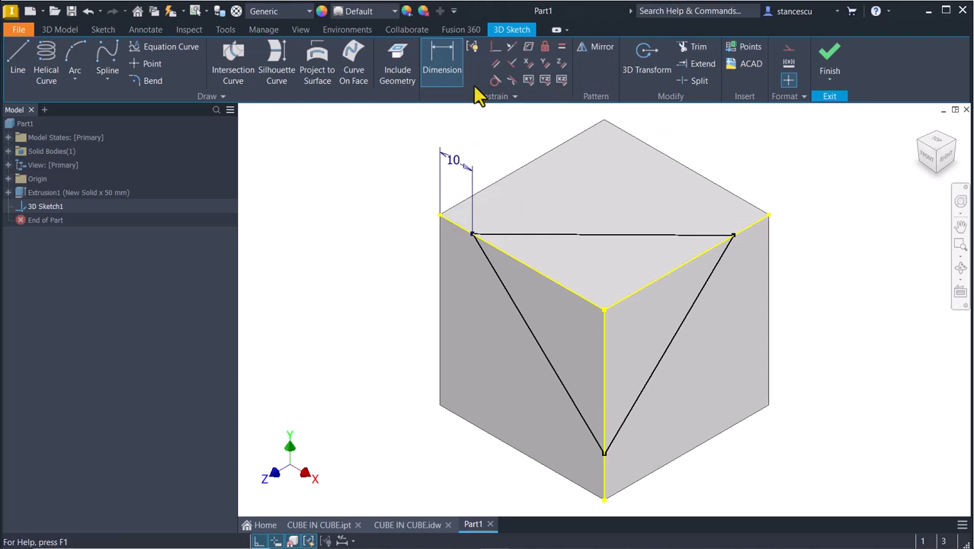
- Apply Equal constraints so all three triangle sides share the same length
left_click(562, 48)
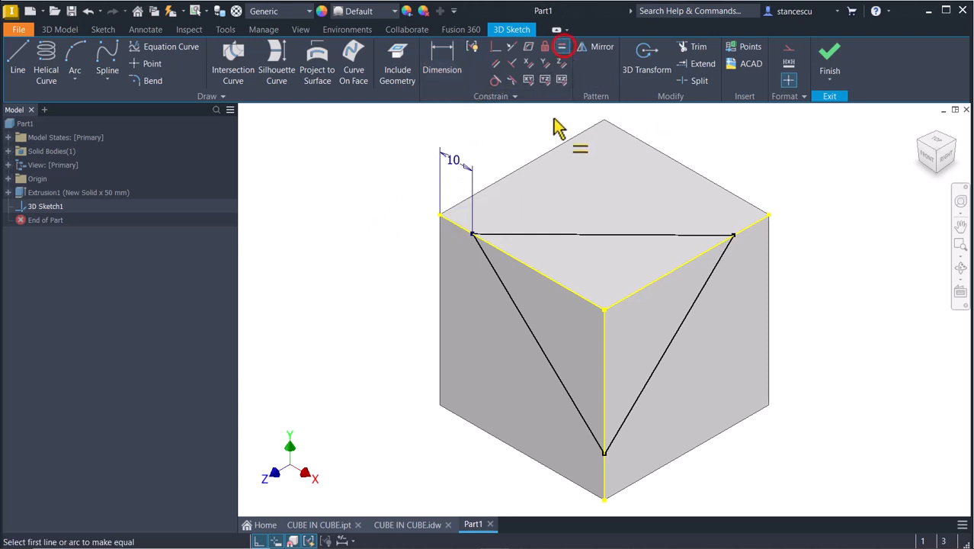
left_click(499, 280)
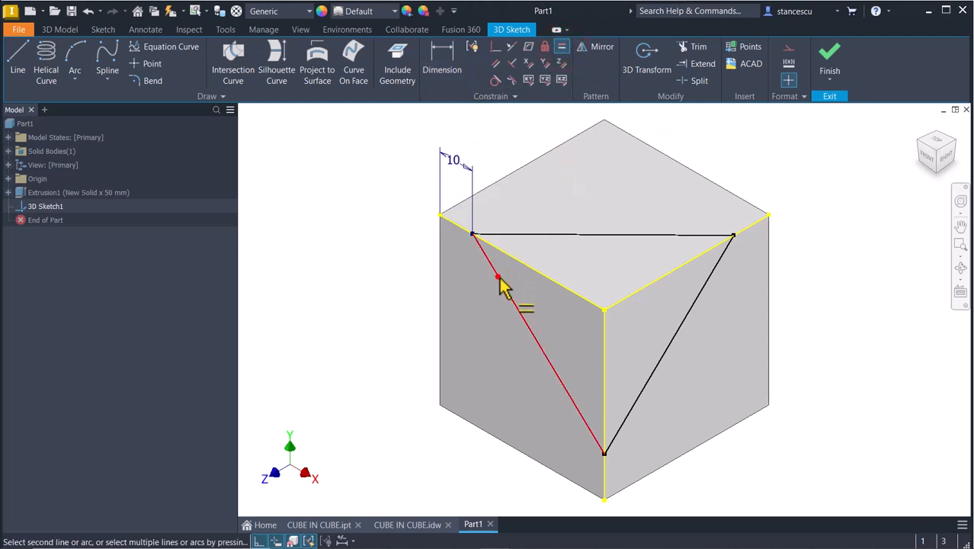
left_click(550, 233)
left_click(702, 291)
left_click(685, 235)
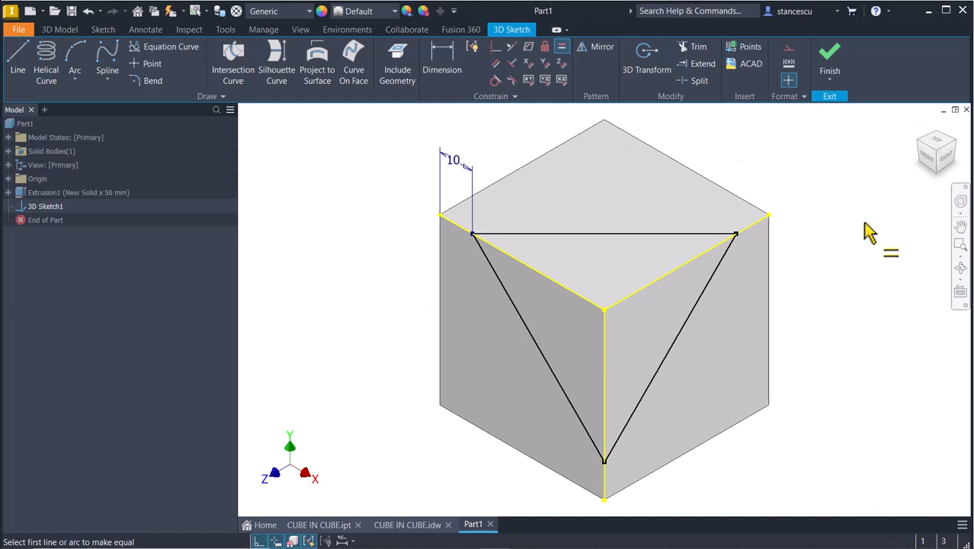
- Finish the 3D sketch and create Work Plane1 through the triangle's left, right and bottom corners
left_click(831, 61)
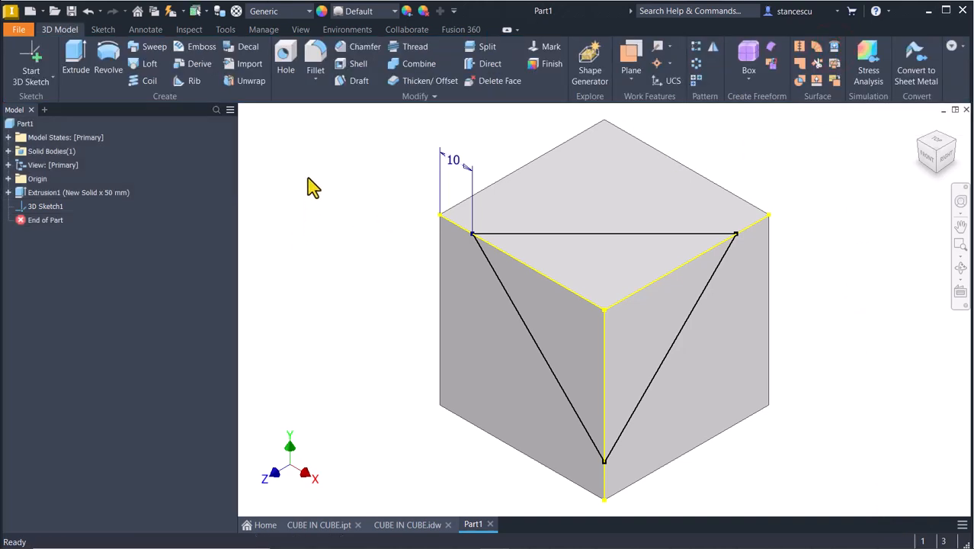
left_click(631, 54)
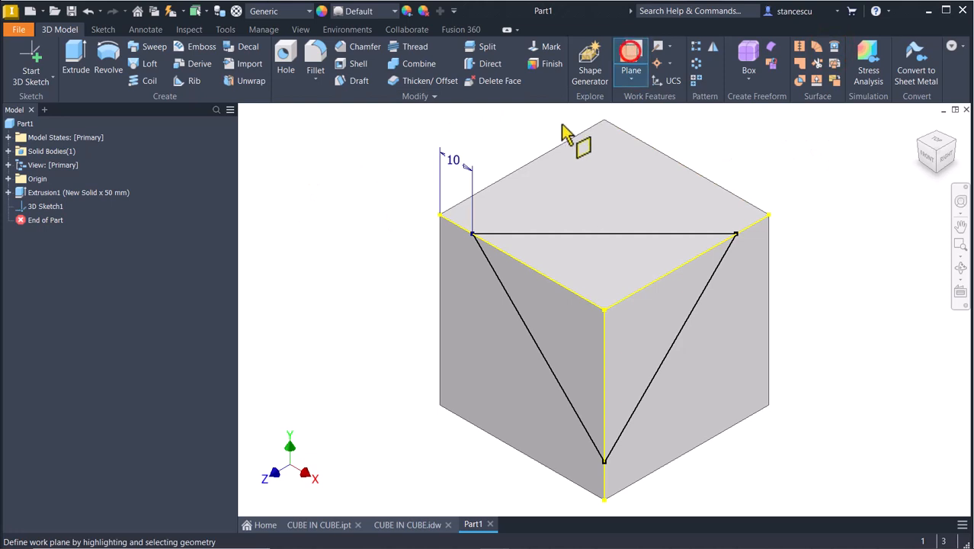
left_click(473, 235)
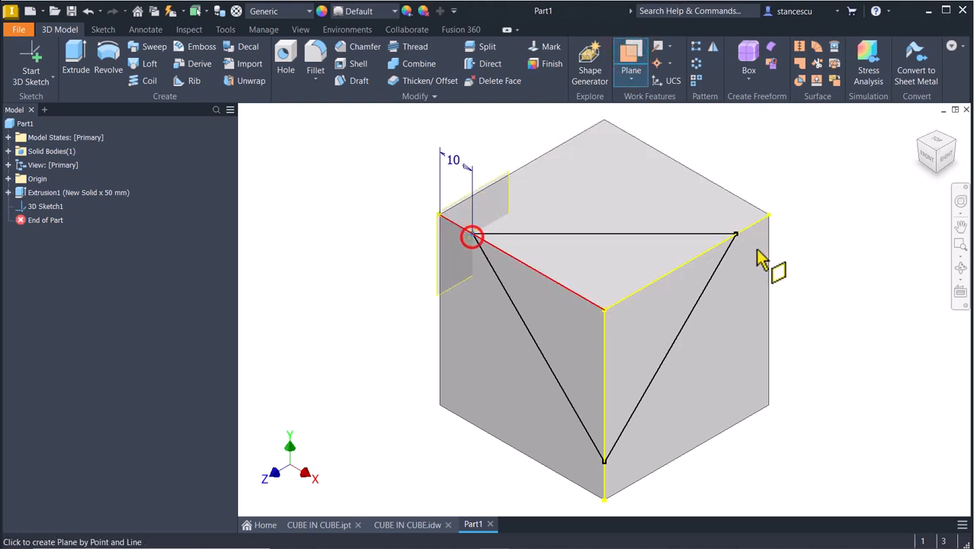
left_click(734, 268)
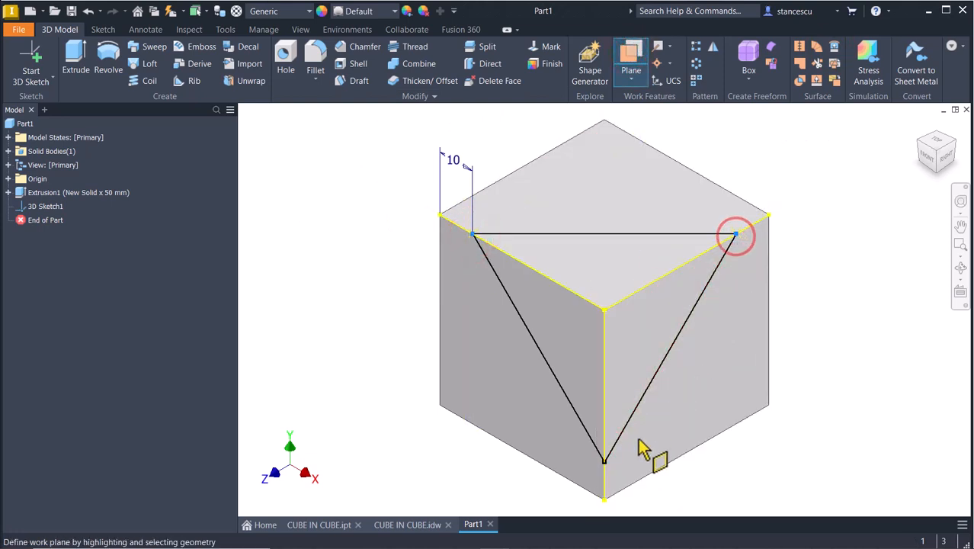
left_click(602, 460)
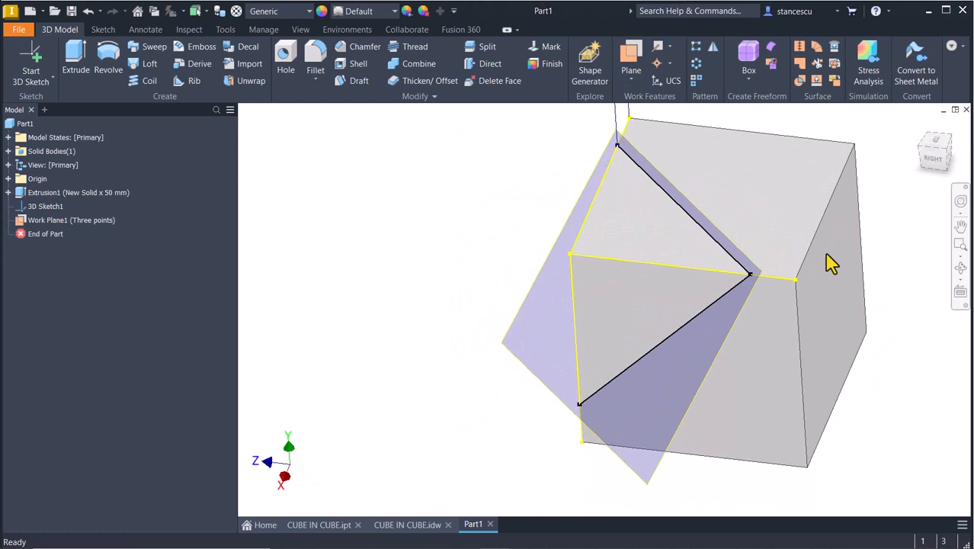
key("F6")
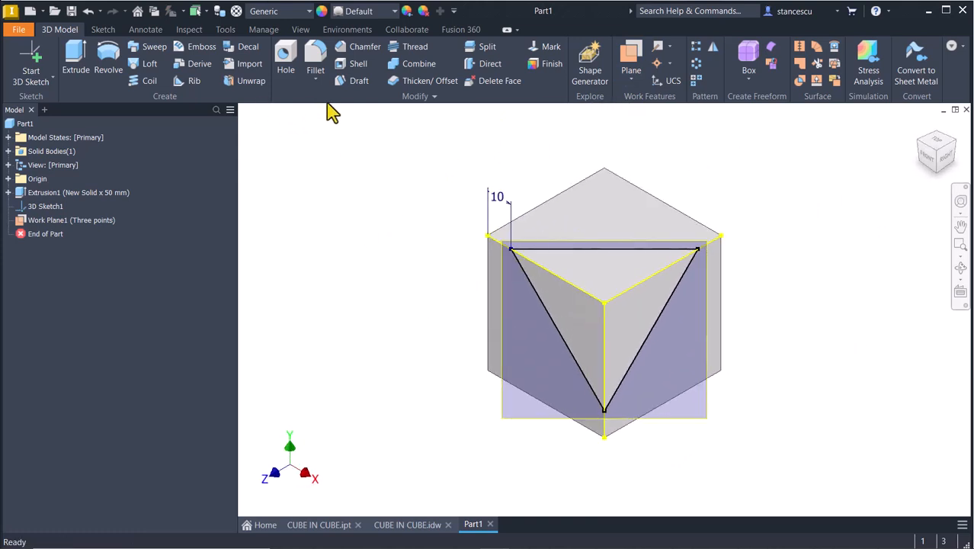
- Split the cube's solid with Work Plane1 in Split Solid mode, keeping both pieces
left_click(484, 46)
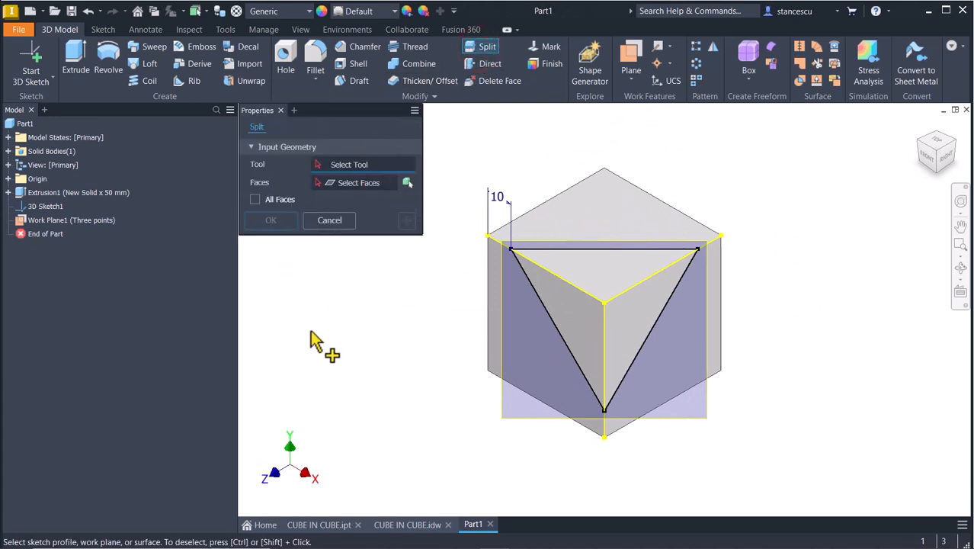
left_click(524, 422)
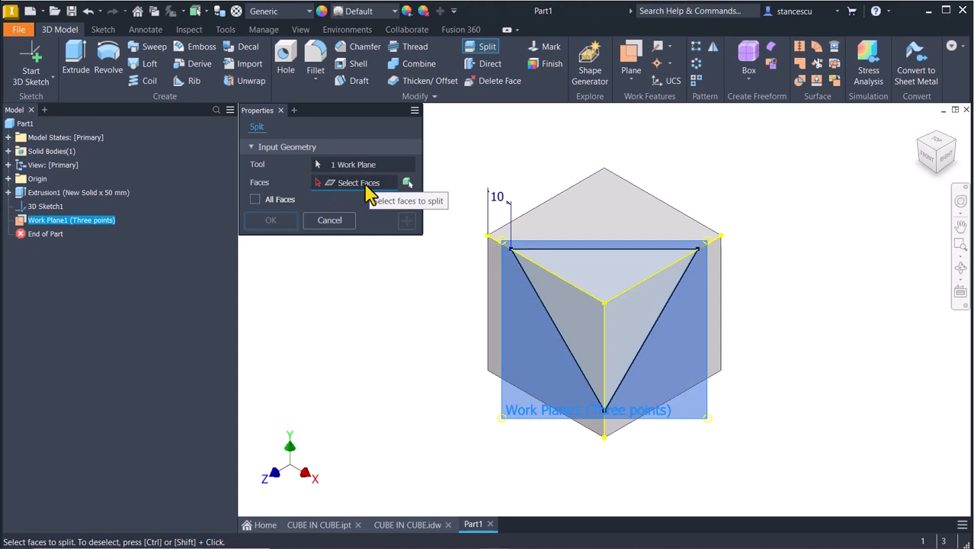
left_click(408, 184)
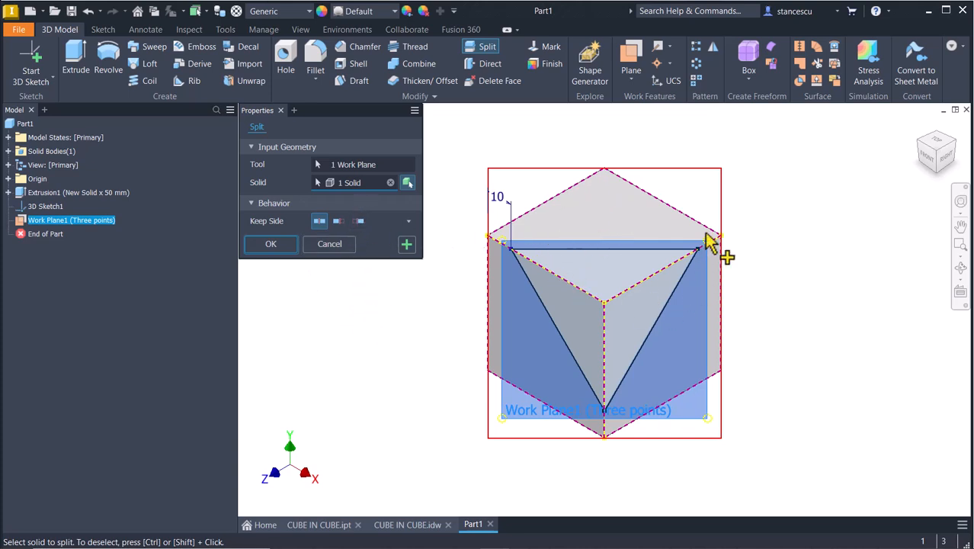
left_click(272, 245)
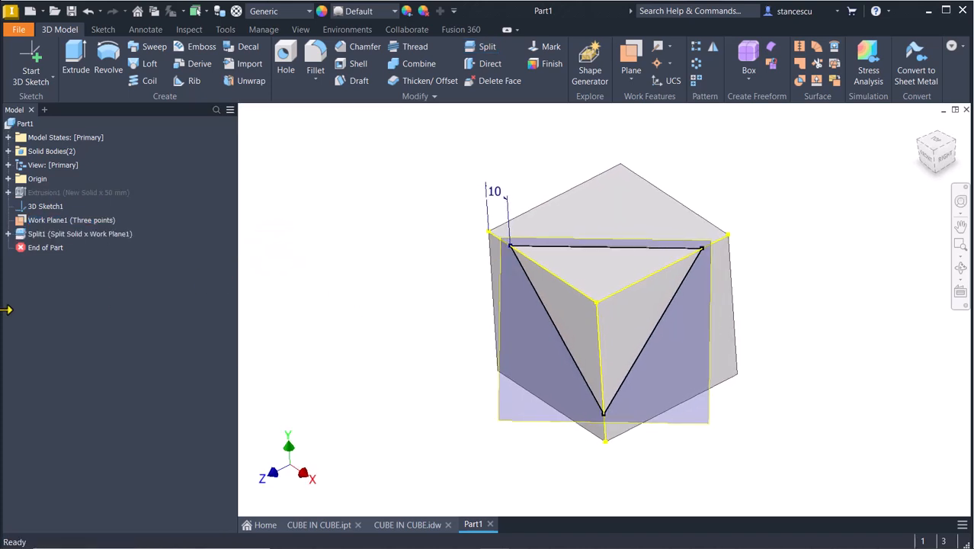
- Hide 3D Sketch1 and Work Plane1, and orbit to check the split triangular corner face
left_click(32, 205)
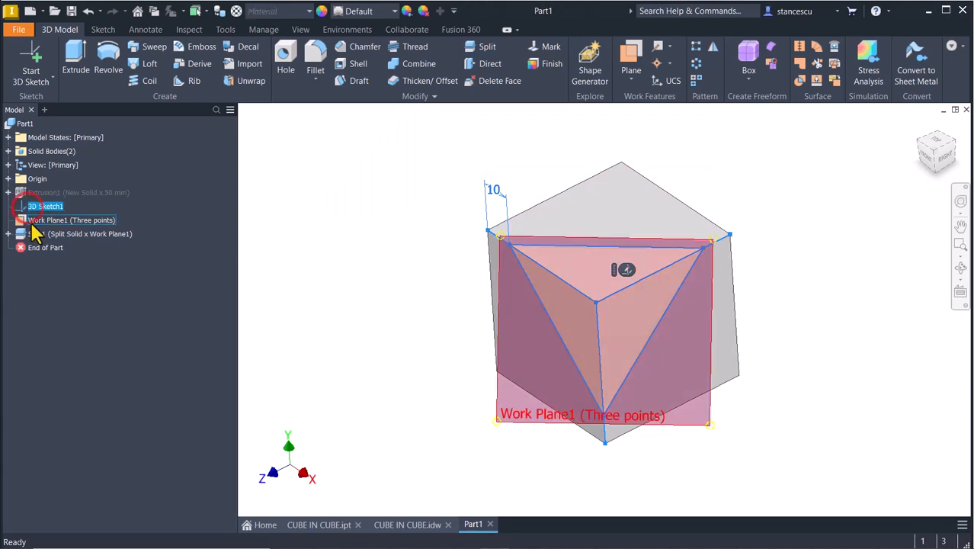
left_click(33, 222, "ctrl")
right_click(30, 223)
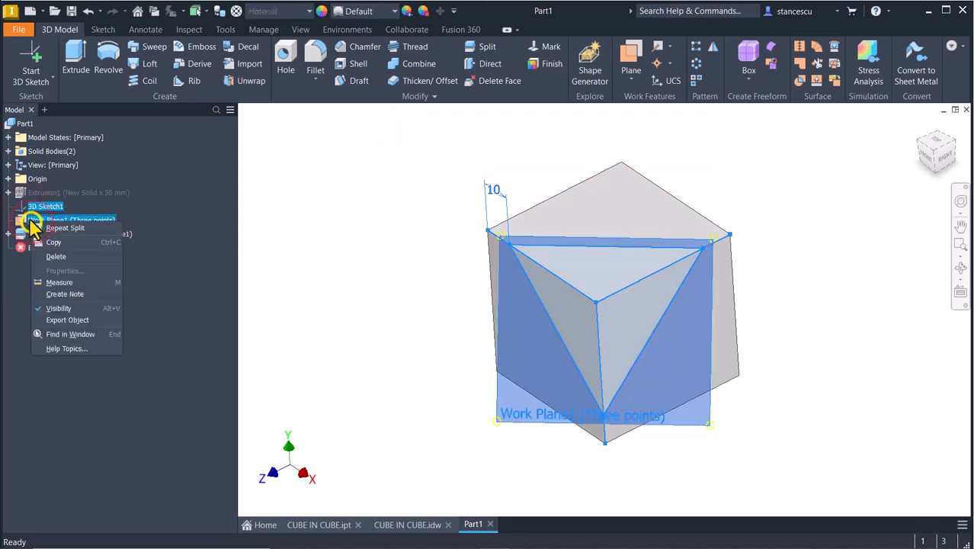
left_click(60, 308)
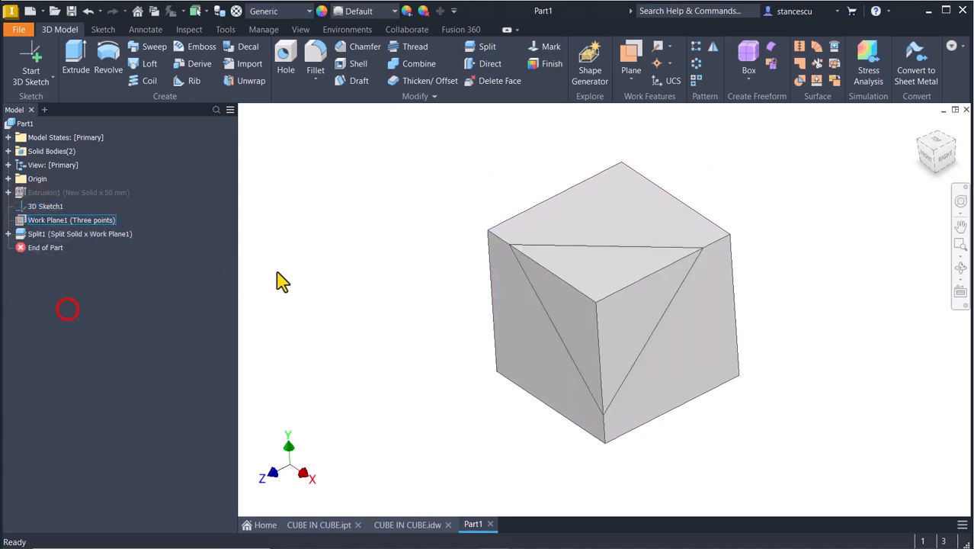
middle_click_drag(313, 271, 709, 236, "shift")
left_click(726, 177)
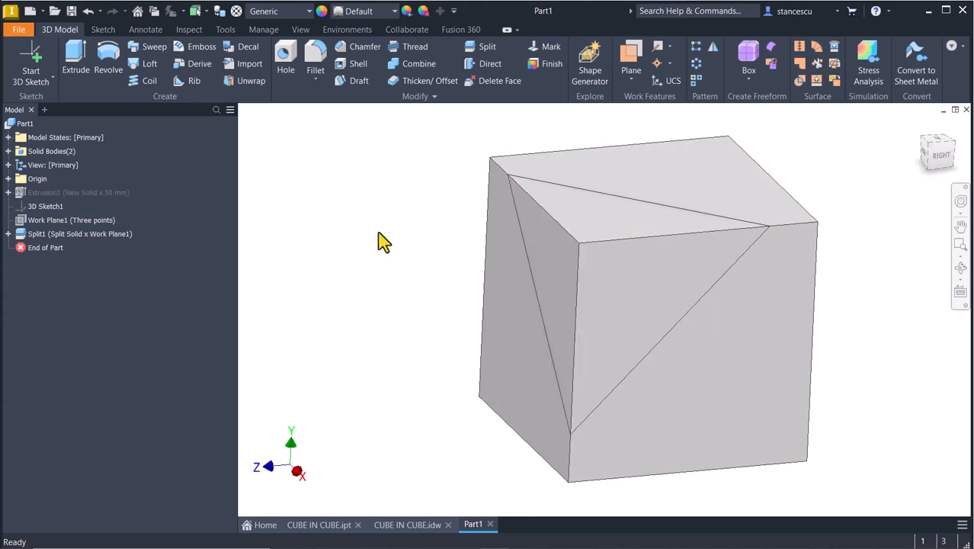
key("F6")
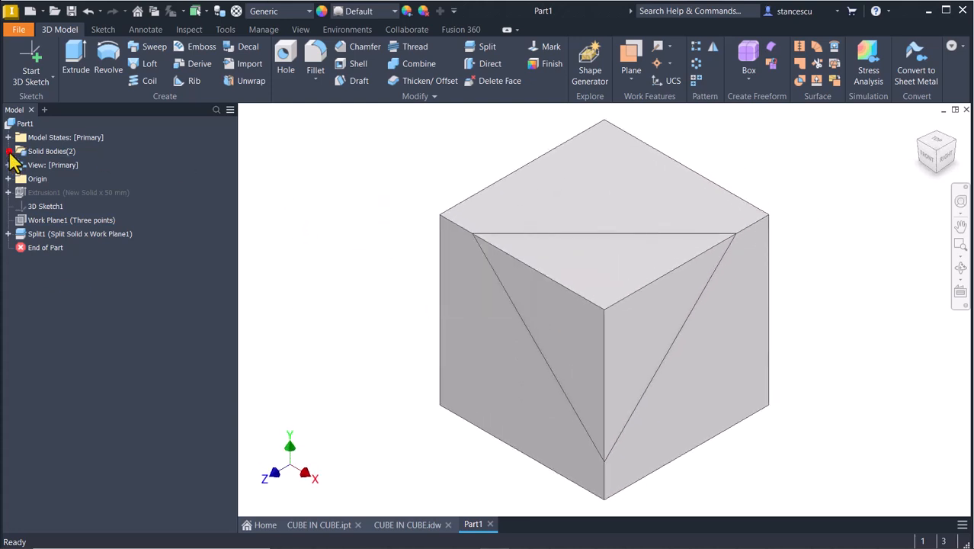
- Set Solid3's body appearance to Red in its Properties
left_click(9, 151)
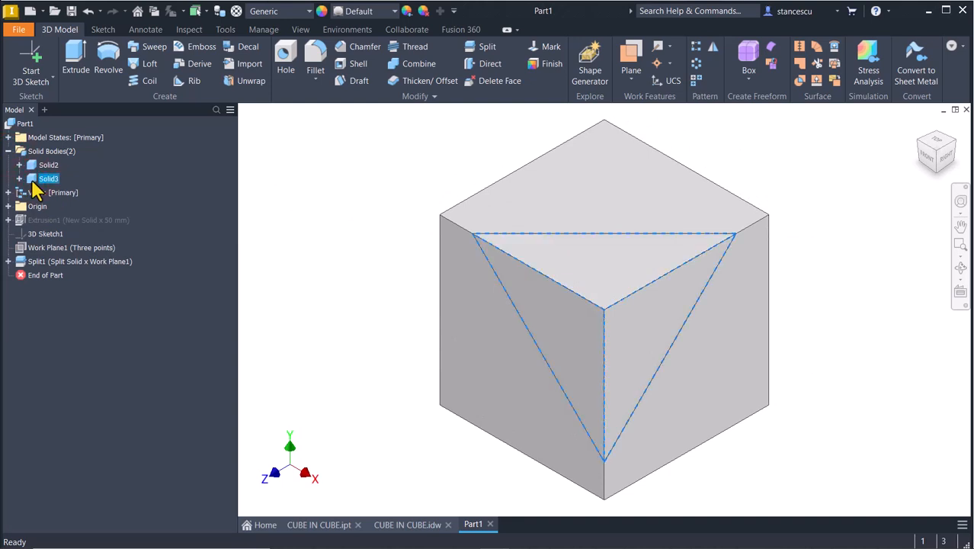
right_click(34, 181)
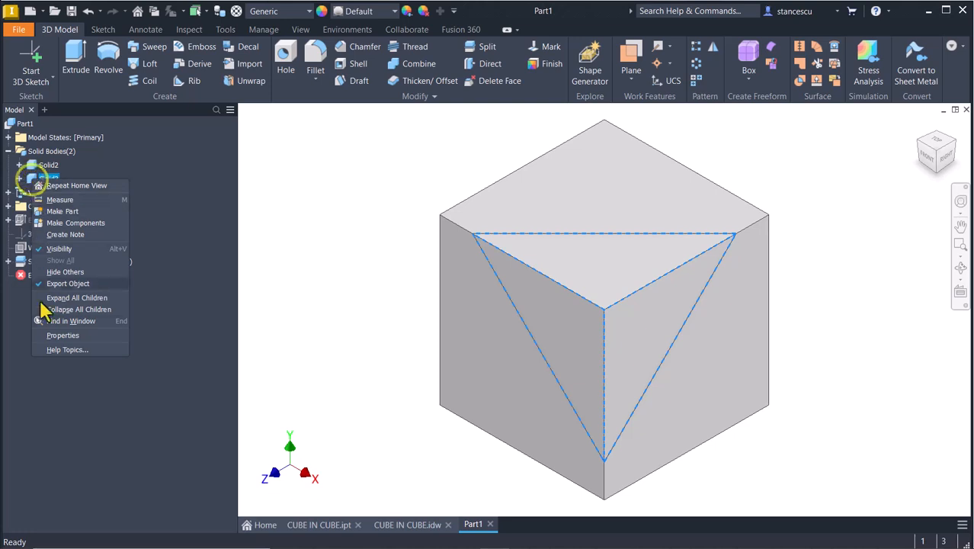
left_click(56, 336)
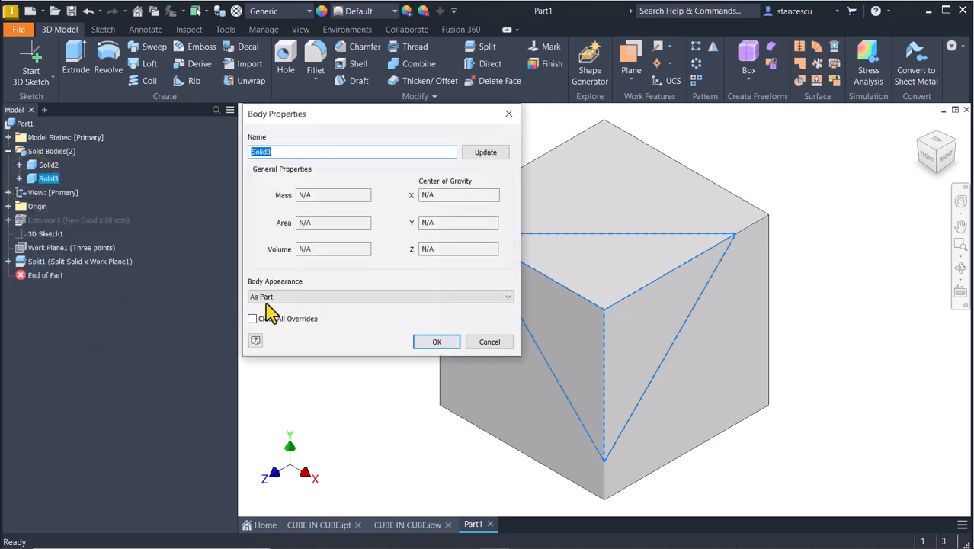
left_click(280, 298)
key("r")
left_click(423, 344)
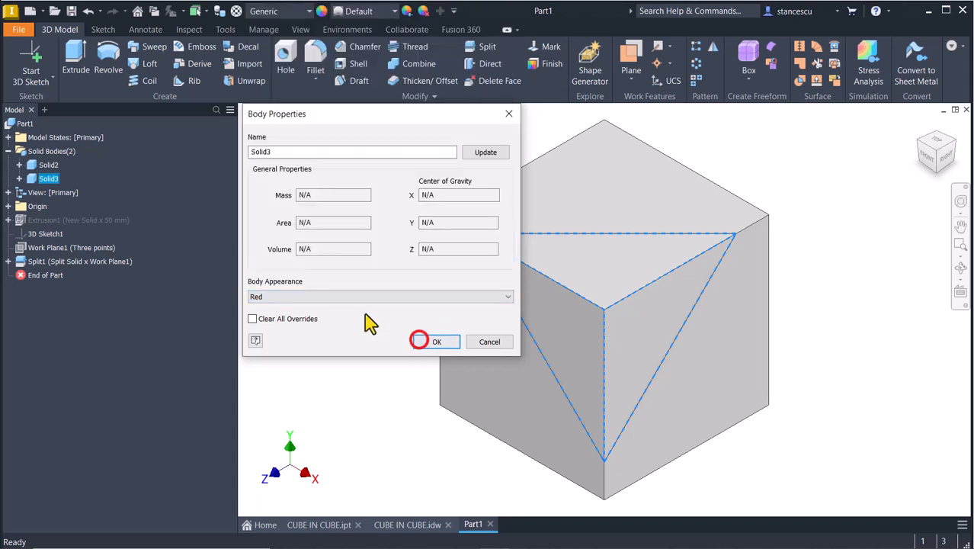
left_click(421, 343)
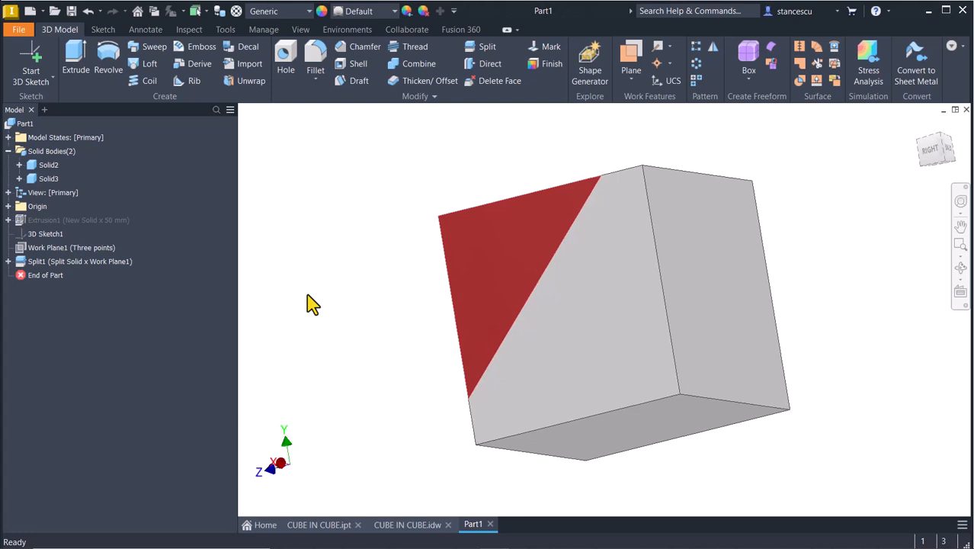
key("F6")
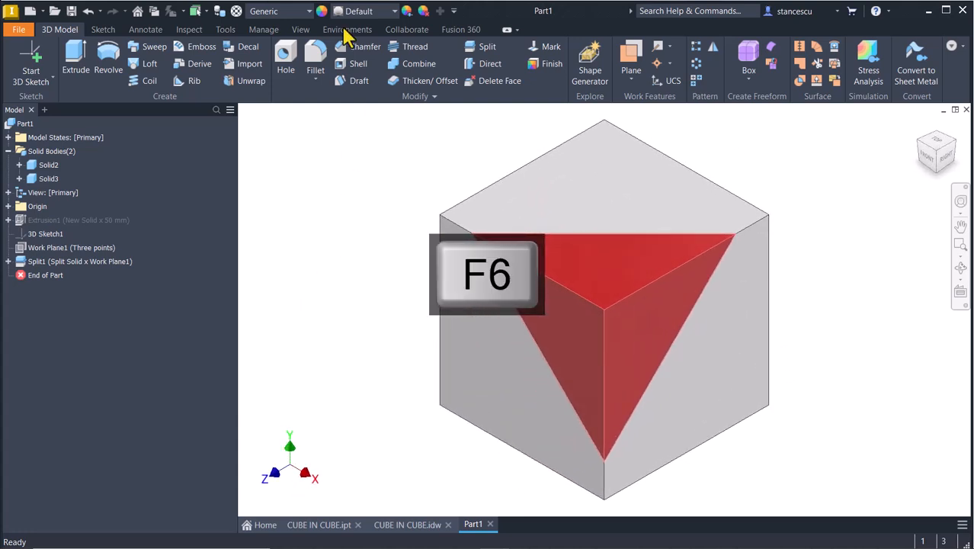
left_click(355, 152)
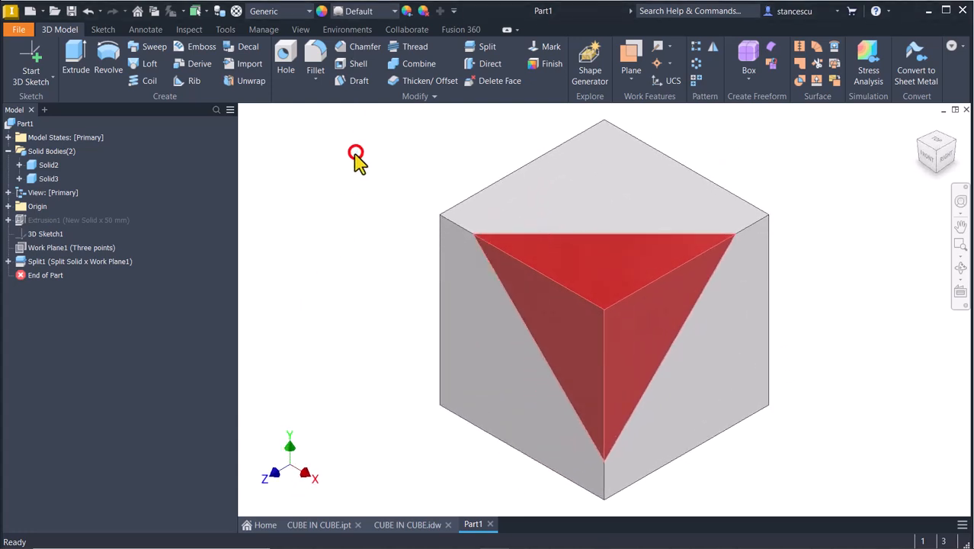
- Turn off visibility of the cube body Solid2
right_click(54, 169)
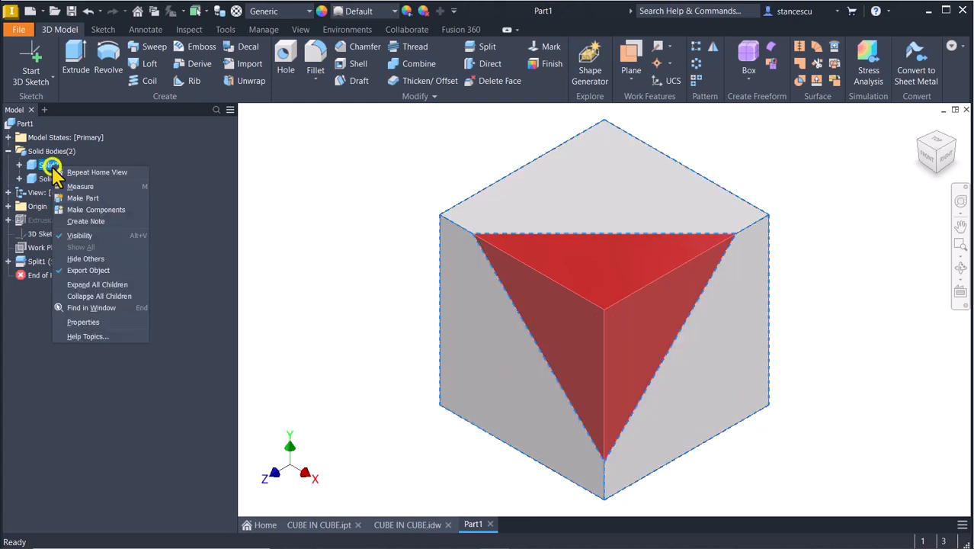
left_click(79, 236)
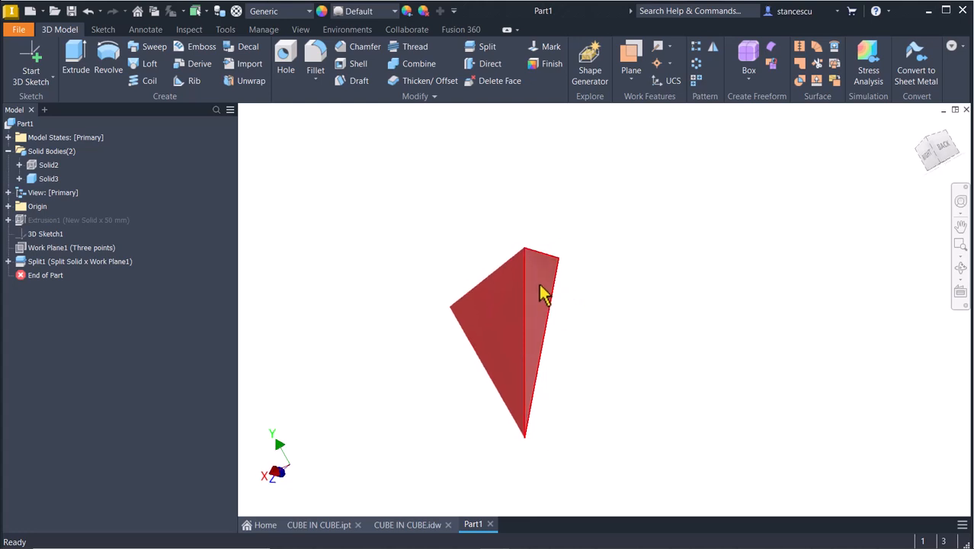
left_click(561, 218)
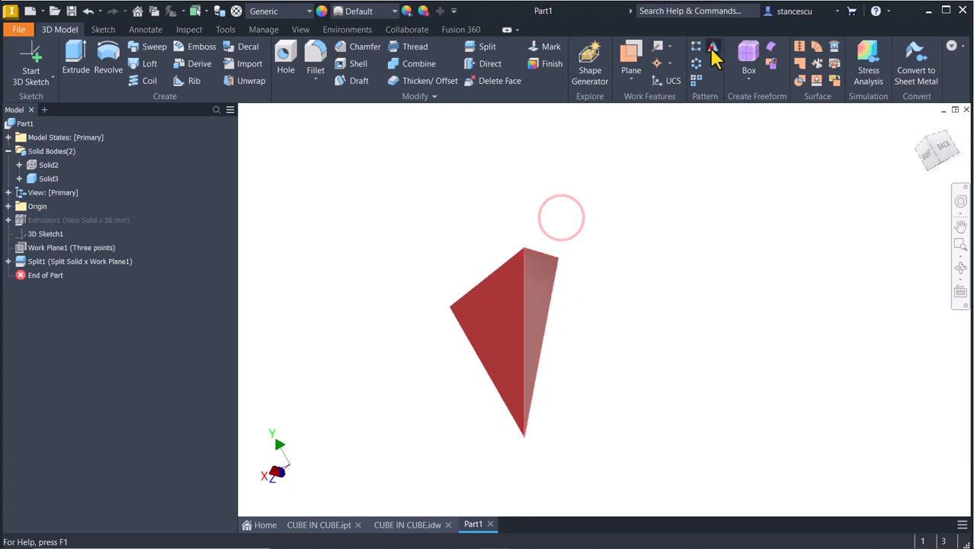
- Mirror the red Solid3 as a solid across its triangular face, joining the copy into a double pyramid
left_click(711, 48)
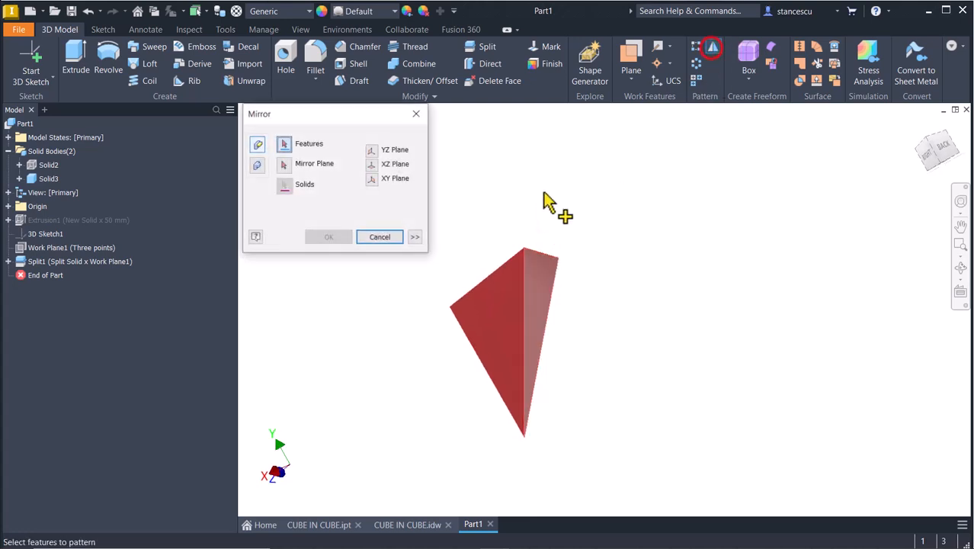
left_click(257, 167)
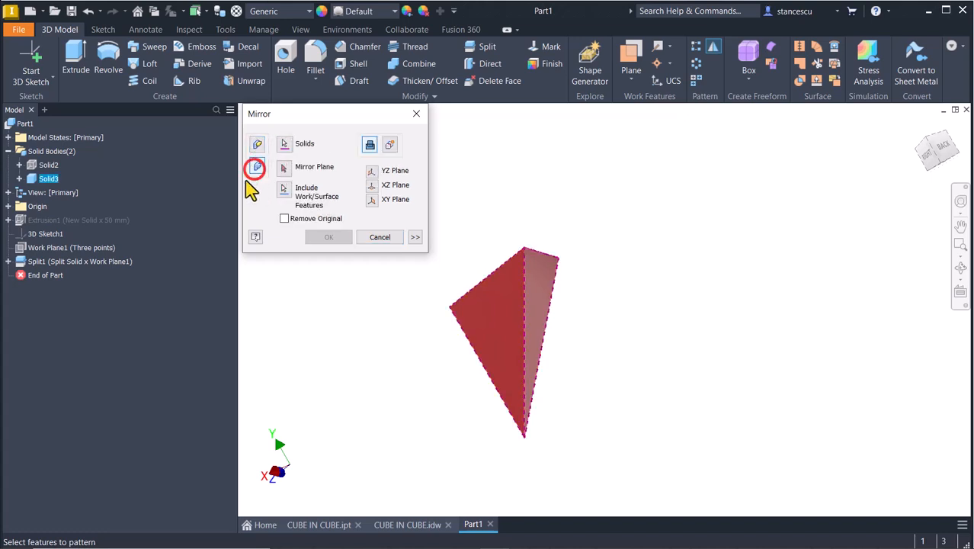
left_click(285, 169)
left_click(545, 276)
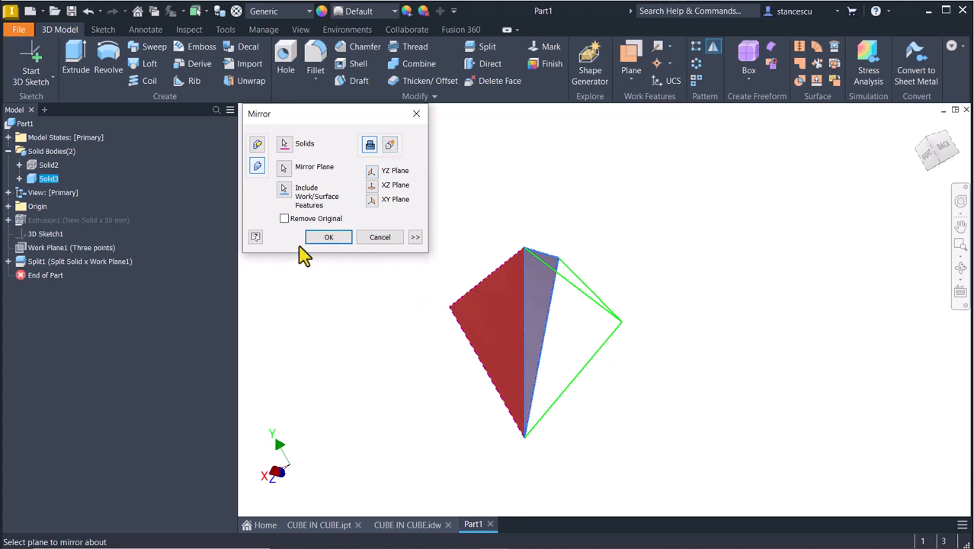
left_click(326, 237)
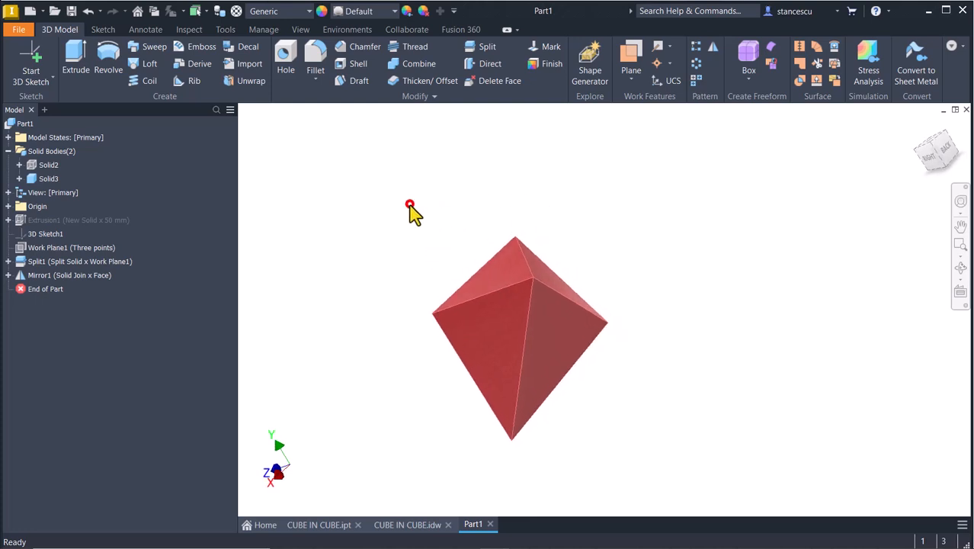
key("F6")
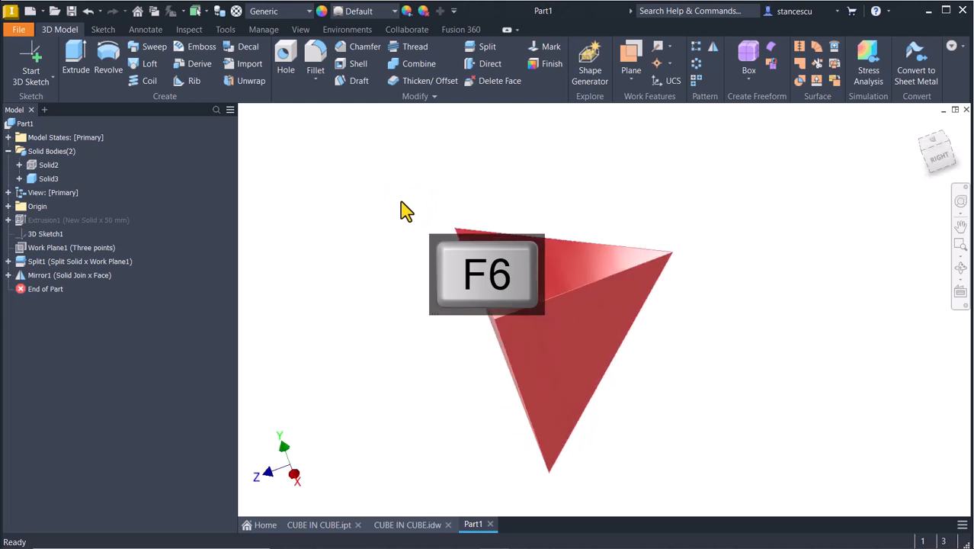
- Make the hidden Solid2 cube body visible around the red double pyramid and fit the home view
right_click(32, 165)
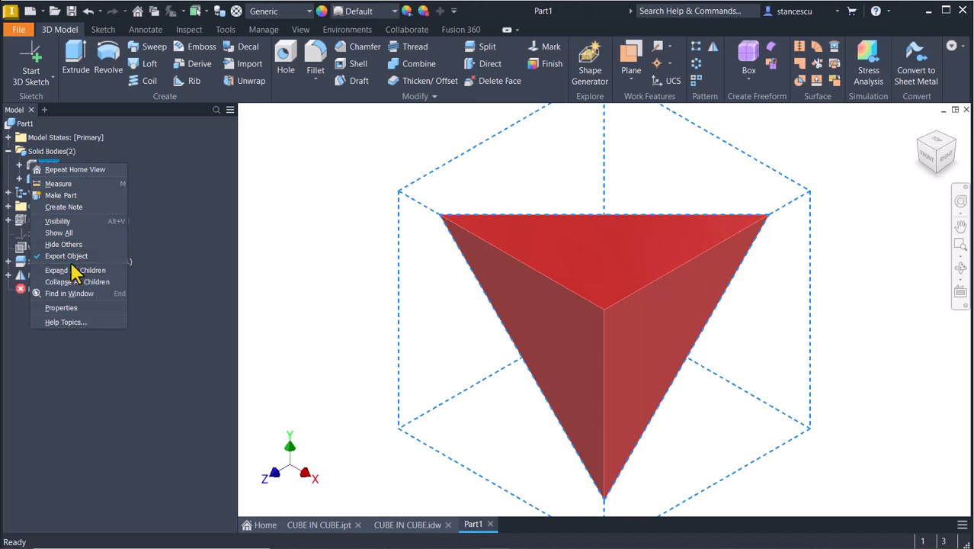
left_click(58, 221)
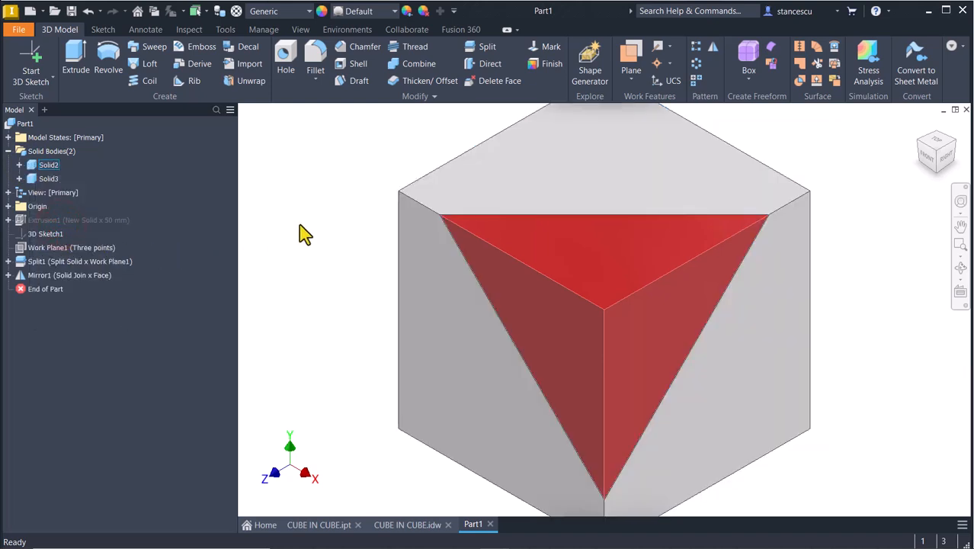
key("F6")
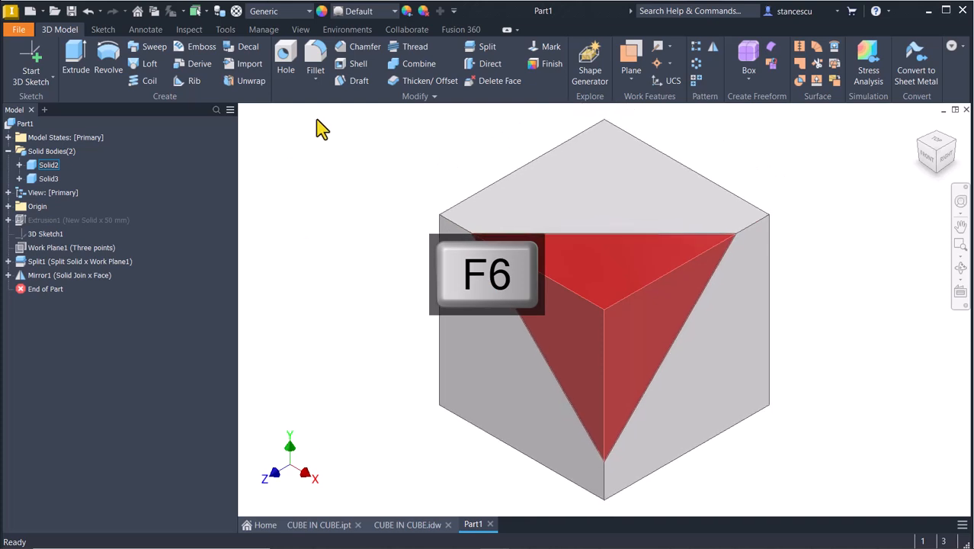
left_click(406, 67)
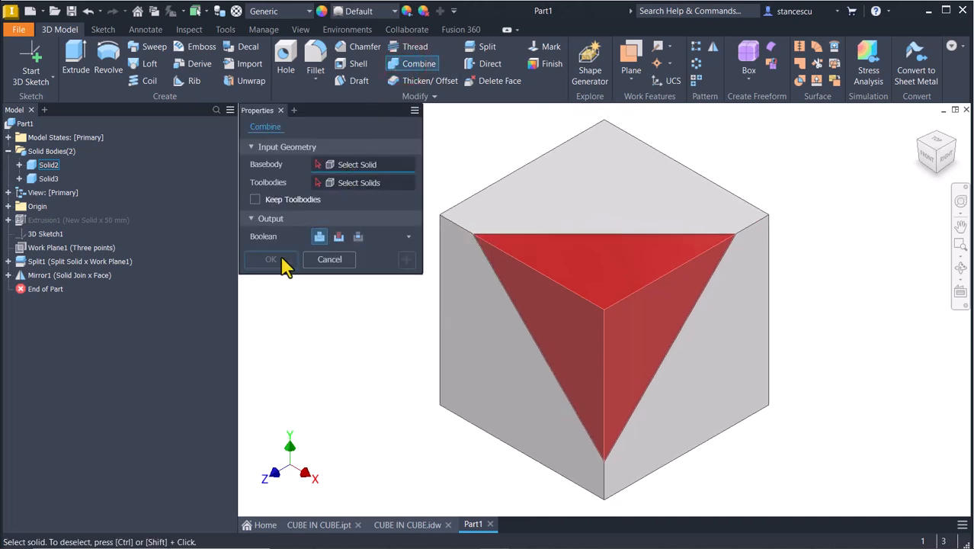
- Combine with base body Solid2, toolbody Solid3 and Cut, then return to the home view
left_click(552, 186)
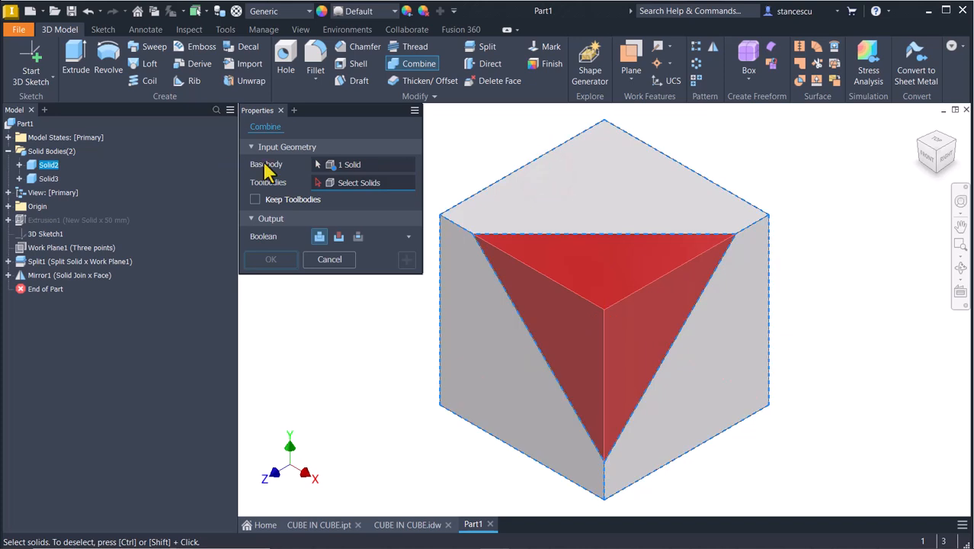
left_click(595, 276)
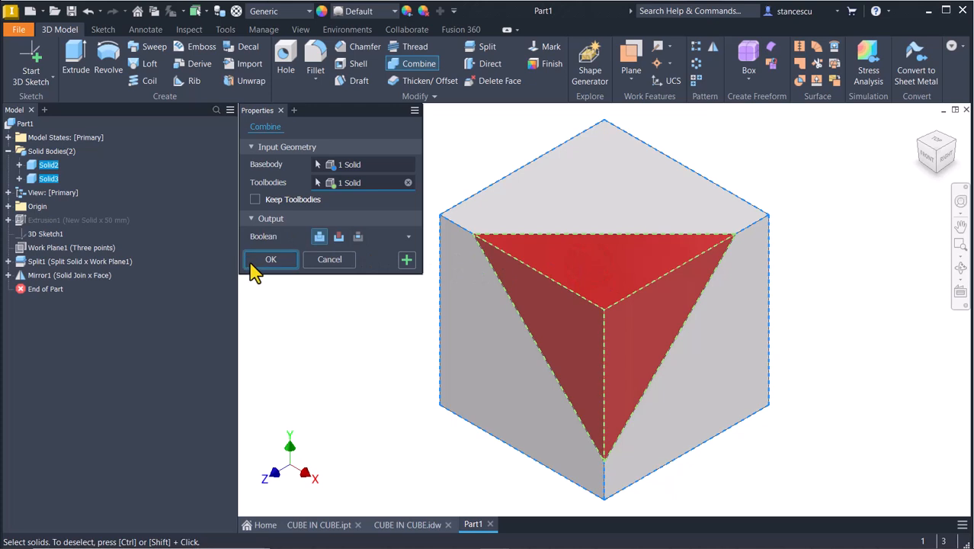
left_click(339, 238)
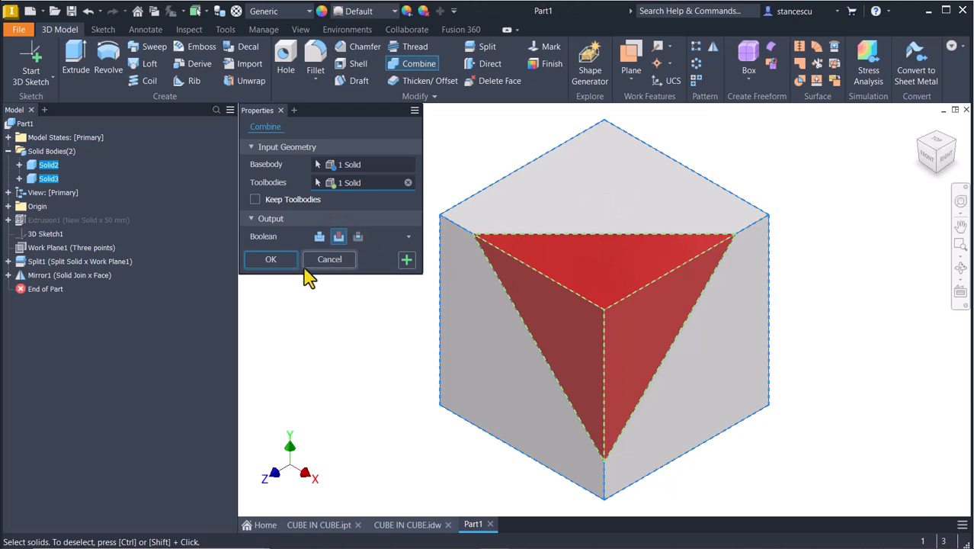
left_click(283, 262)
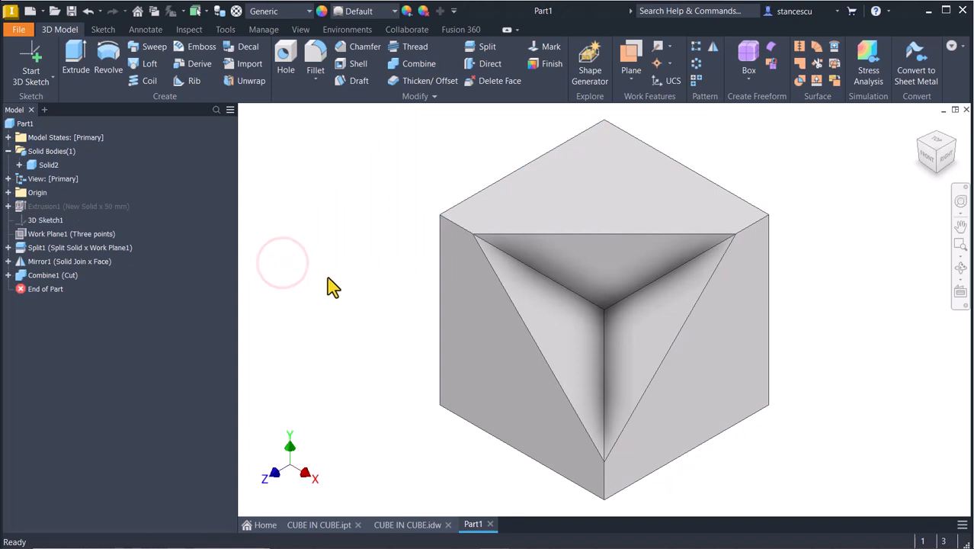
key("F6")
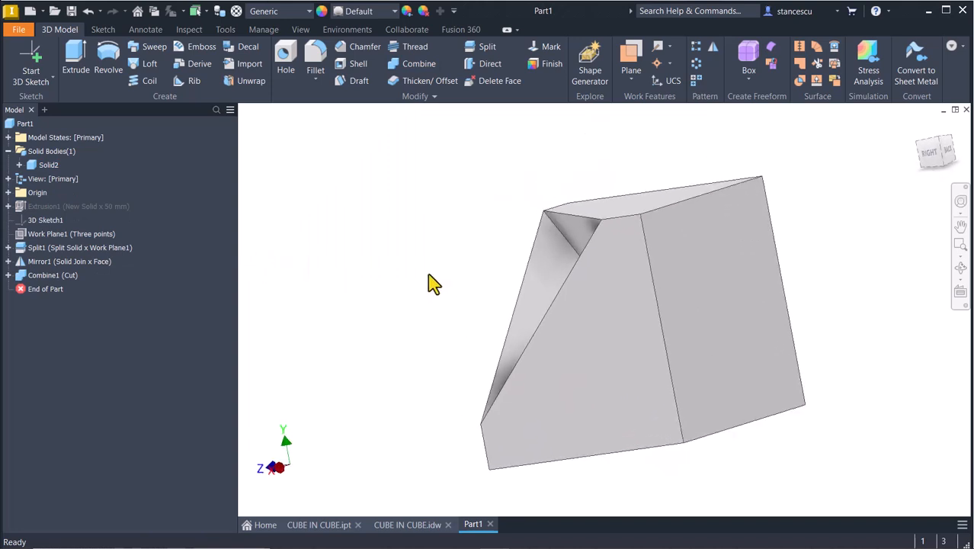
key("F6")
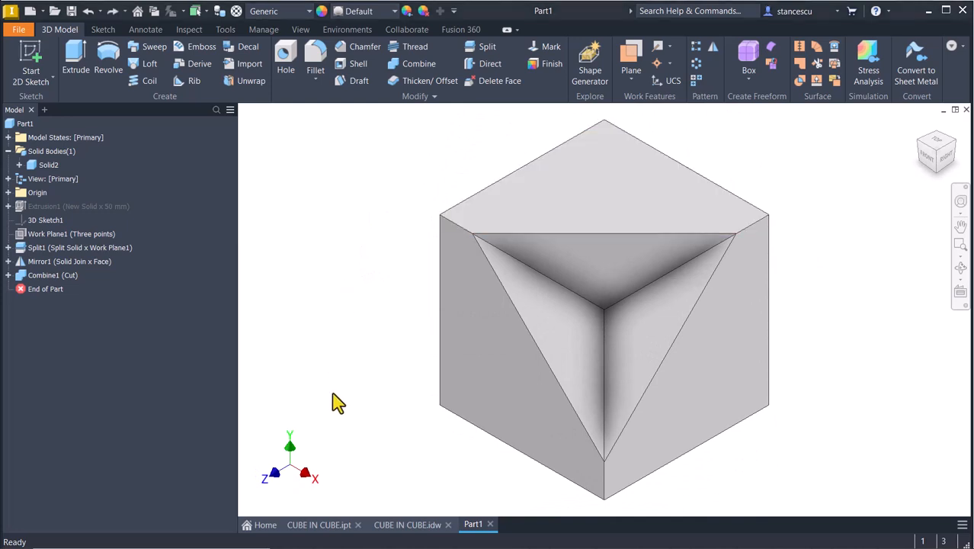
- Orbit the gold CUBE IN CUBE.ipt model to inspect its pocket, then return to Part1
left_click(325, 525)
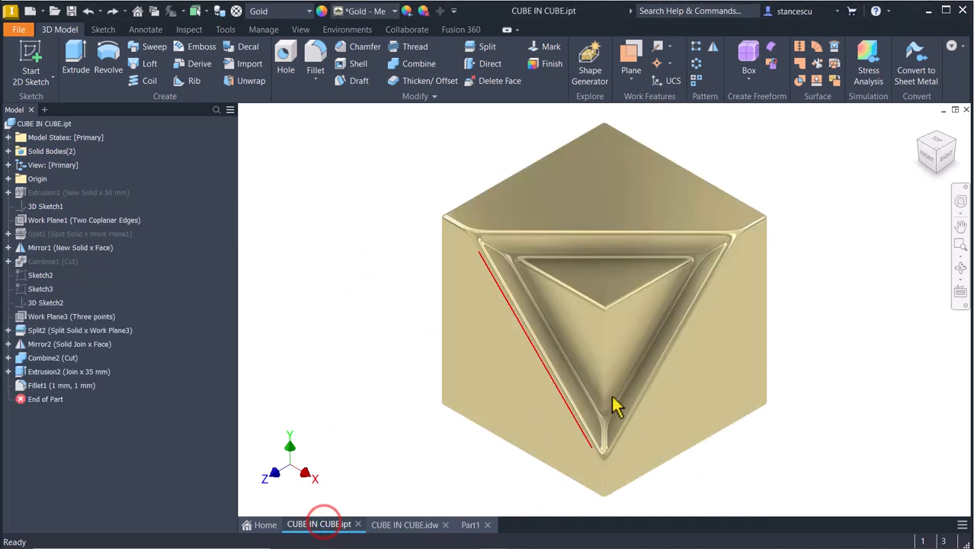
middle_click_drag(819, 298, 763, 280, "shift")
middle_click_drag(793, 328, 522, 228, "shift")
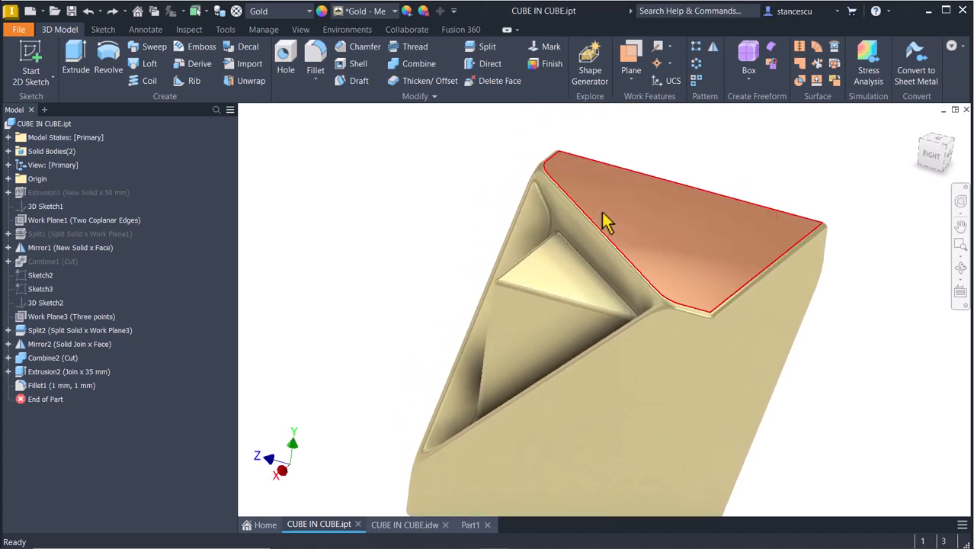
middle_click_drag(663, 311, 627, 392, "shift")
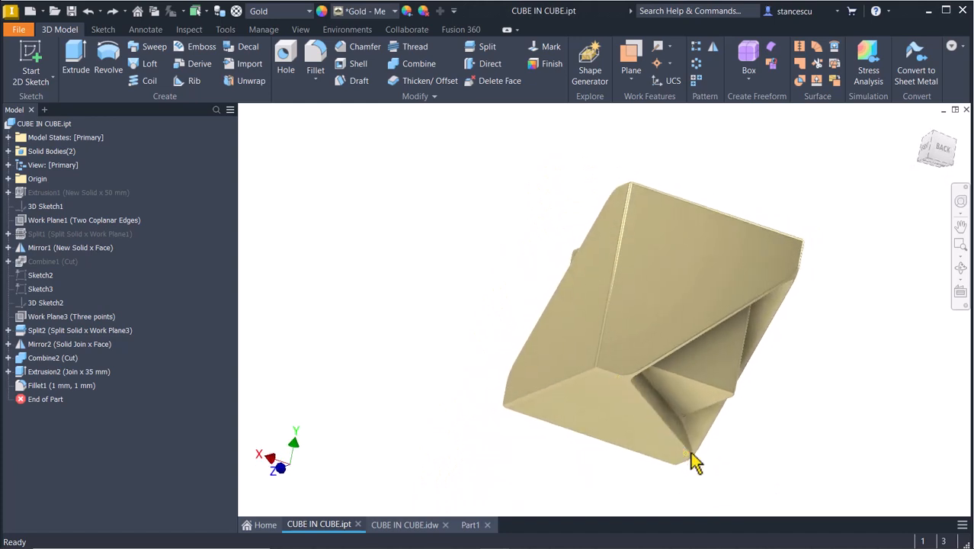
middle_click_drag(695, 457, 637, 239, "shift")
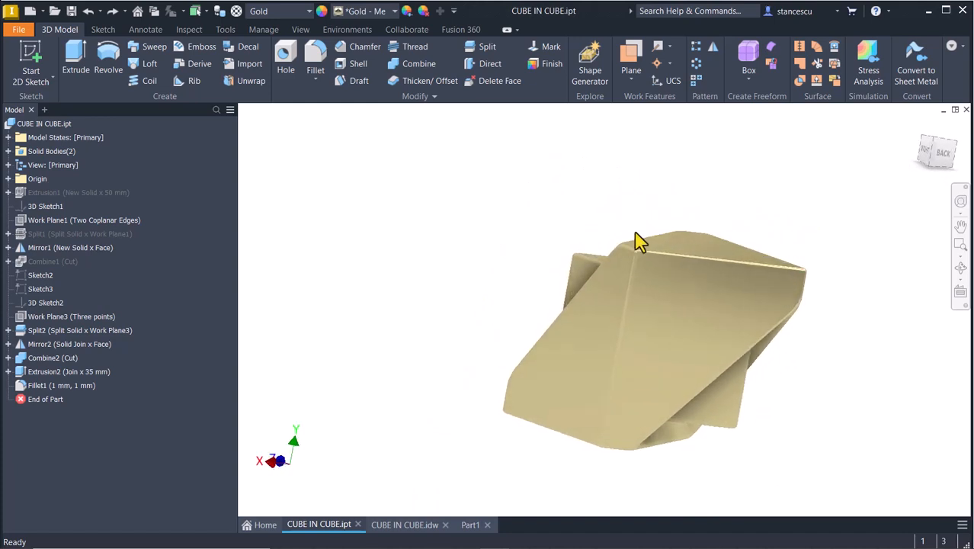
middle_click_drag(753, 333, 568, 313, "shift")
middle_click_drag(757, 225, 753, 218, "shift")
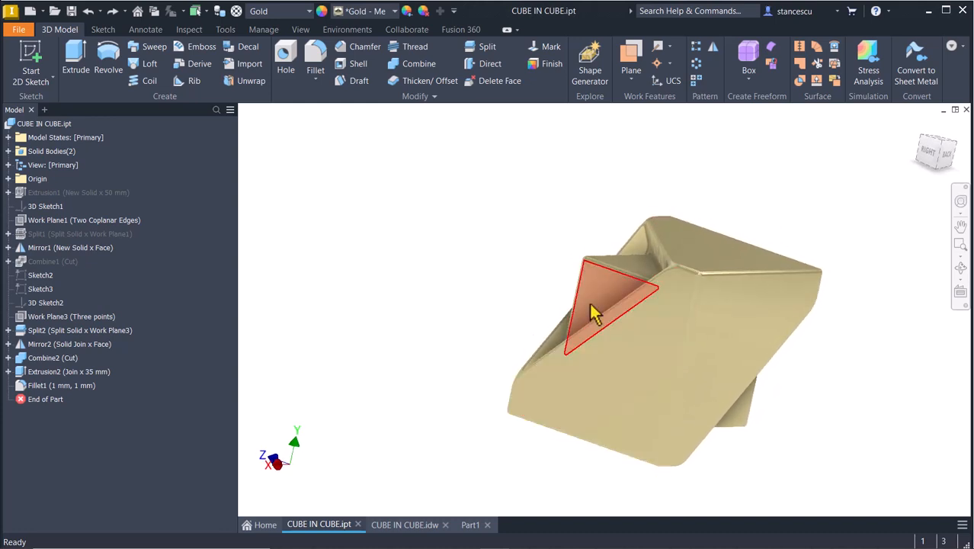
middle_click_drag(572, 326, 733, 311, "shift")
middle_click_drag(689, 369, 815, 305, "shift")
key("F6")
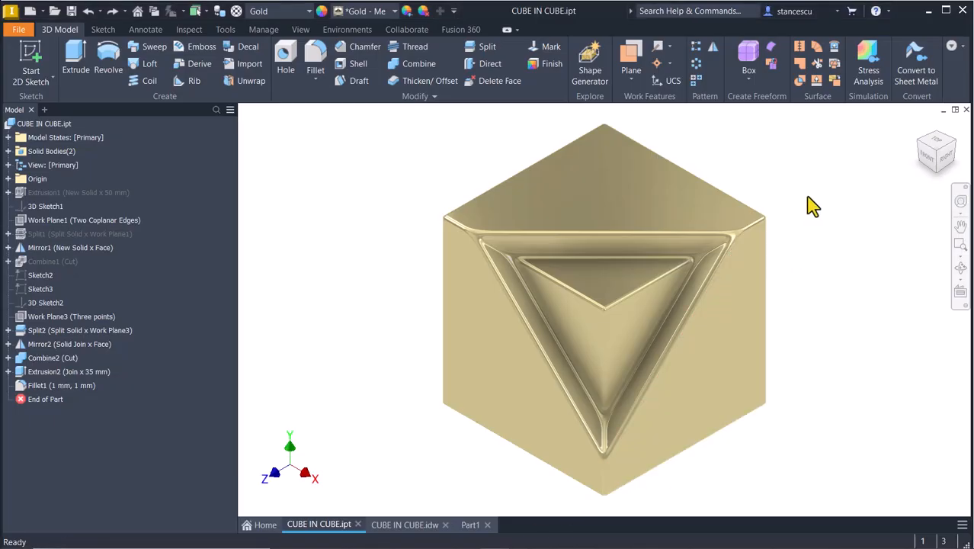
left_click(470, 525)
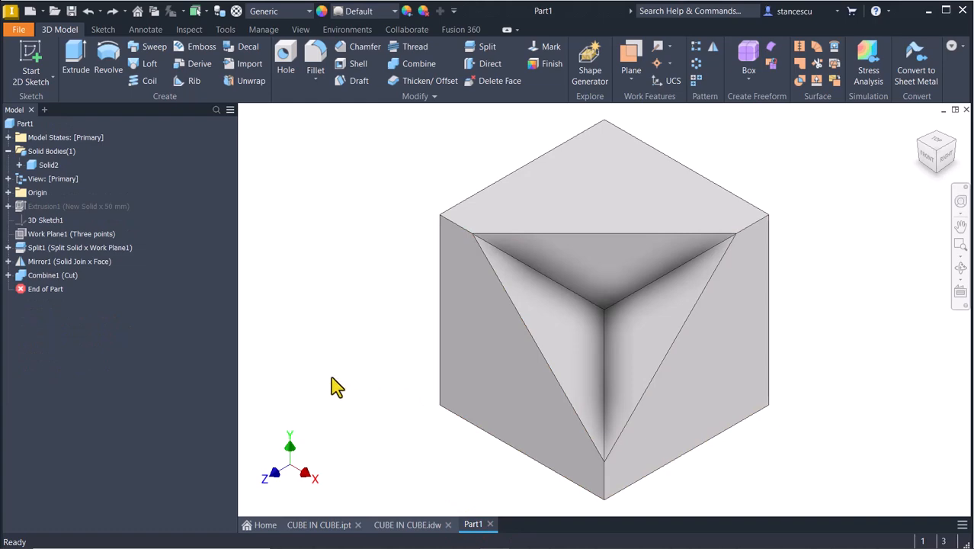
- Start a sketch on the cube's top face and draw a corner-to-corner diagonal line
left_click(572, 221)
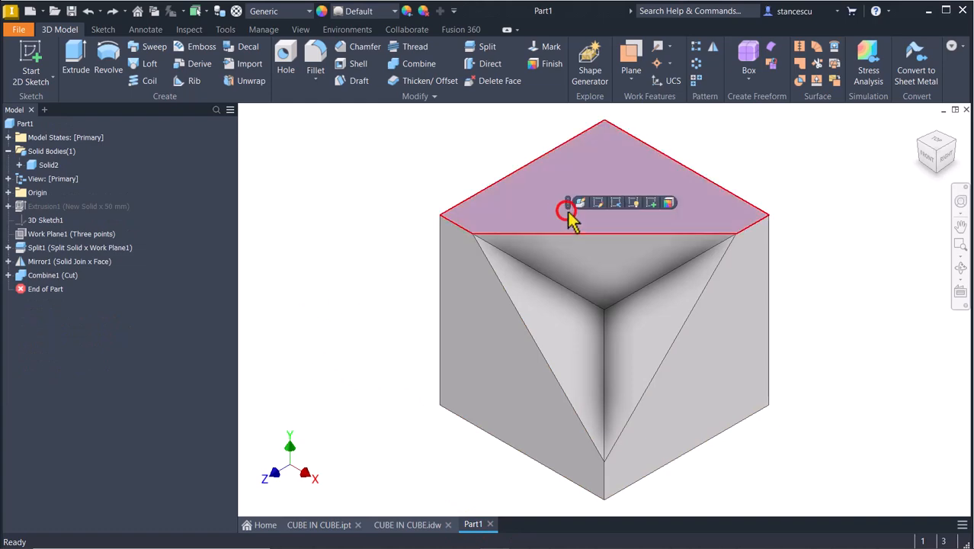
left_click(655, 202)
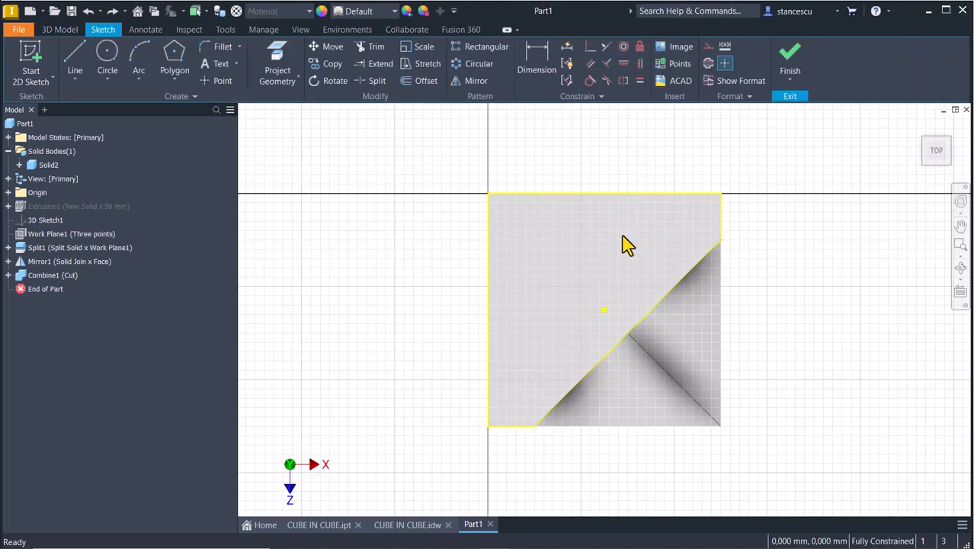
left_click(74, 61)
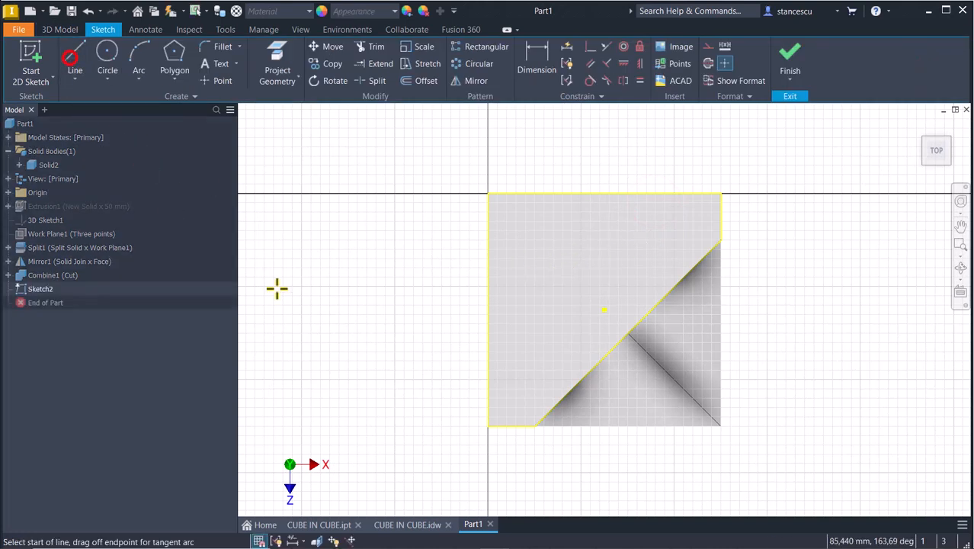
left_click(490, 426)
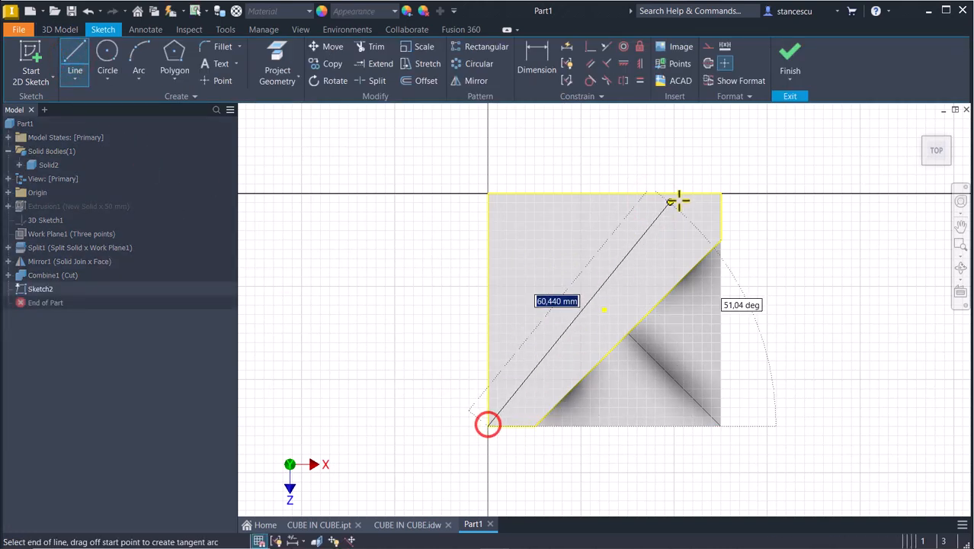
left_click(721, 193)
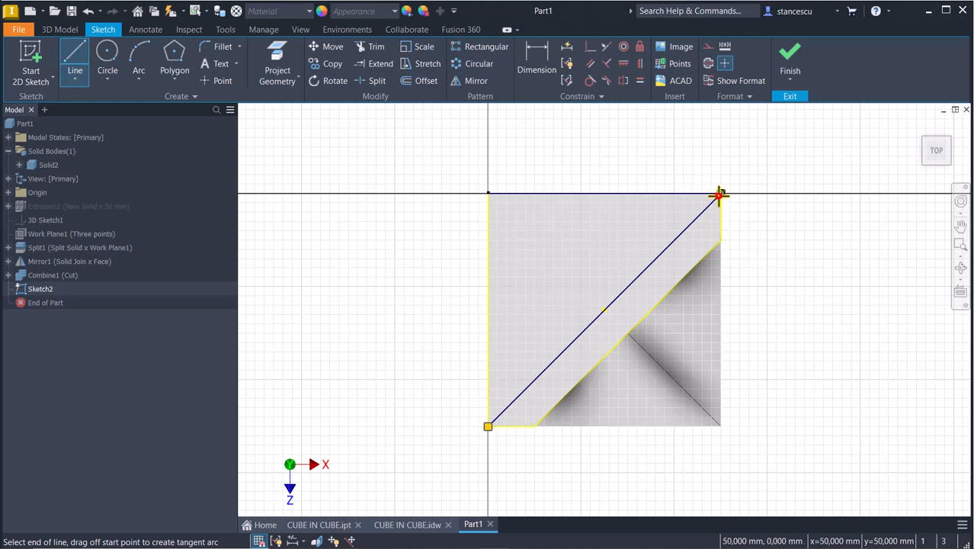
key("Escape")
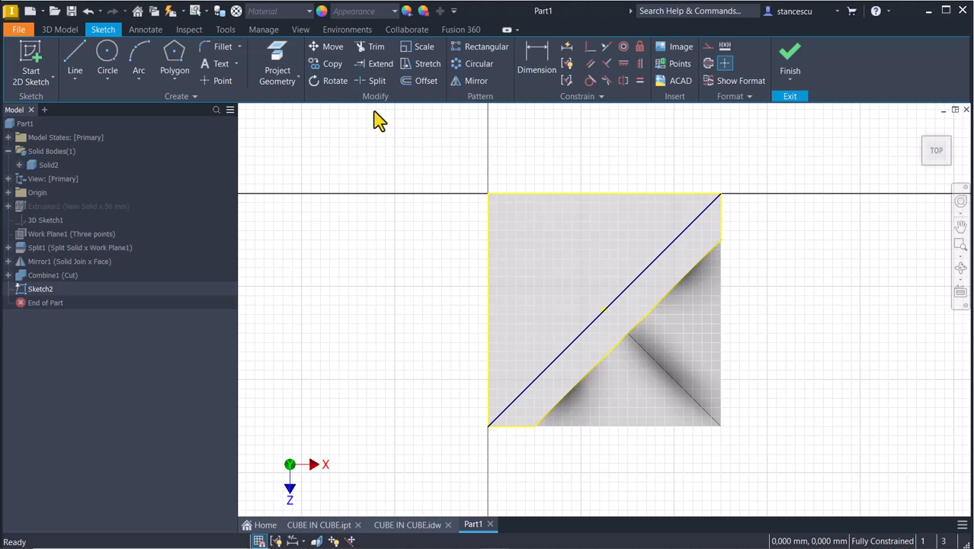
- Mirror the pocket's diagonal edge about the new diagonal and finish Sketch2
left_click(468, 82)
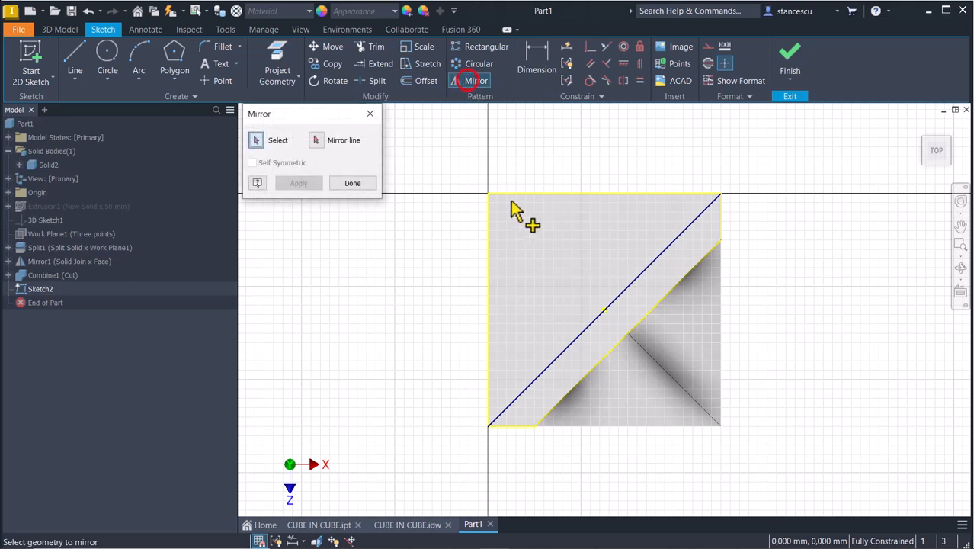
left_click(666, 295)
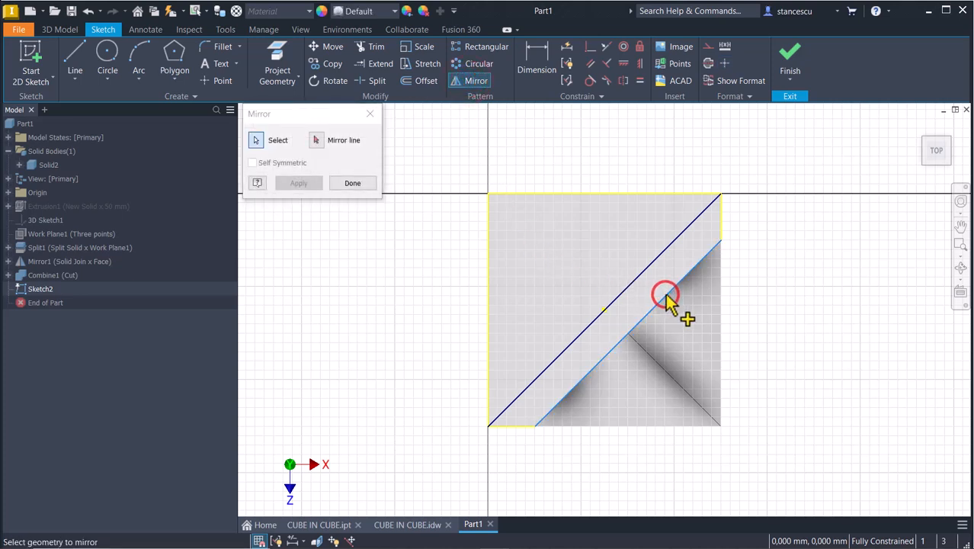
left_click(316, 140)
left_click(629, 287)
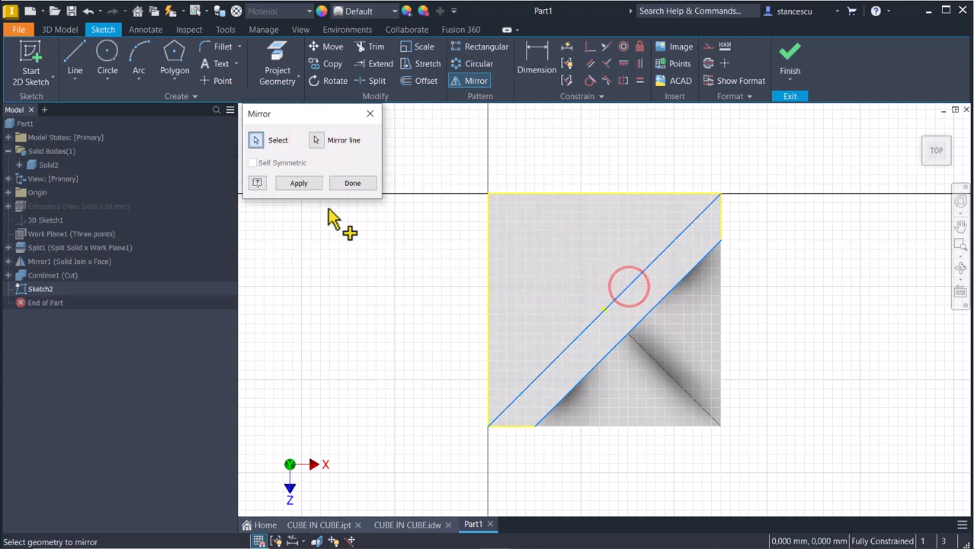
left_click(306, 186)
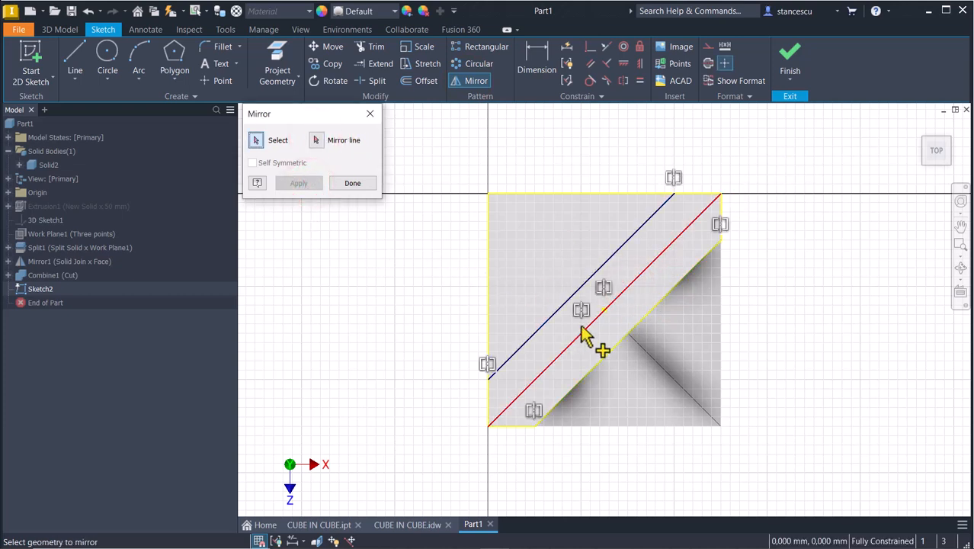
left_click(351, 187)
left_click(789, 58)
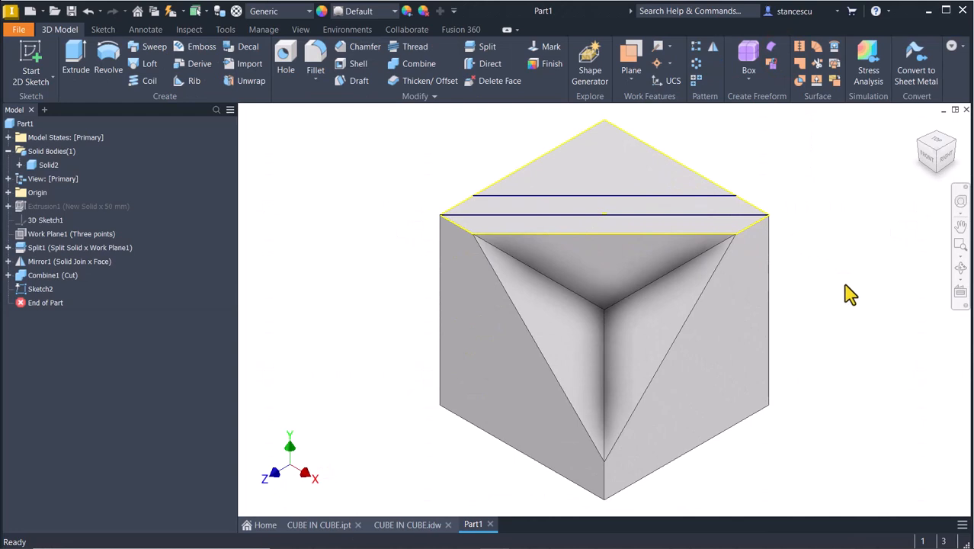
- Create Sketch3 on the cube's bottom face with its projected edges and finish it
middle_click_drag(845, 286, 713, 422, "shift")
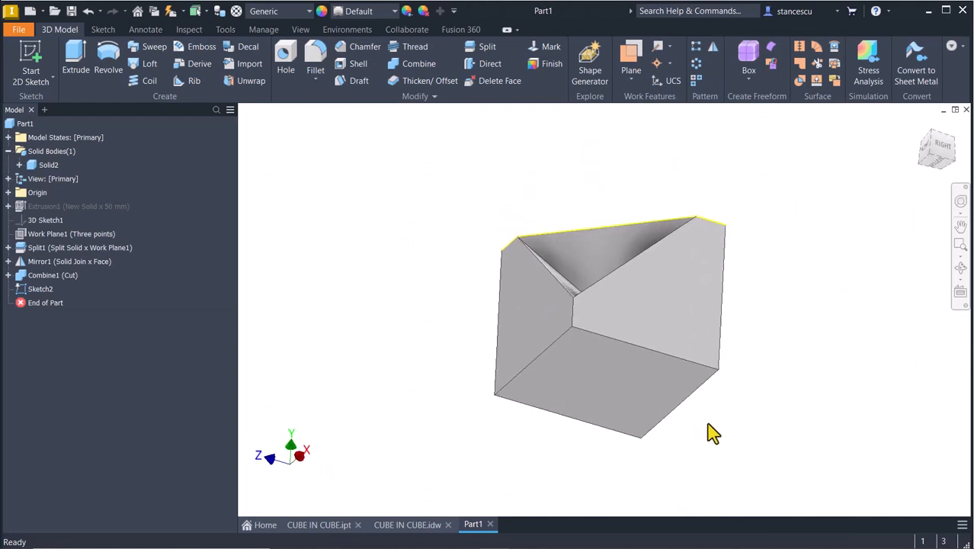
left_click(641, 402)
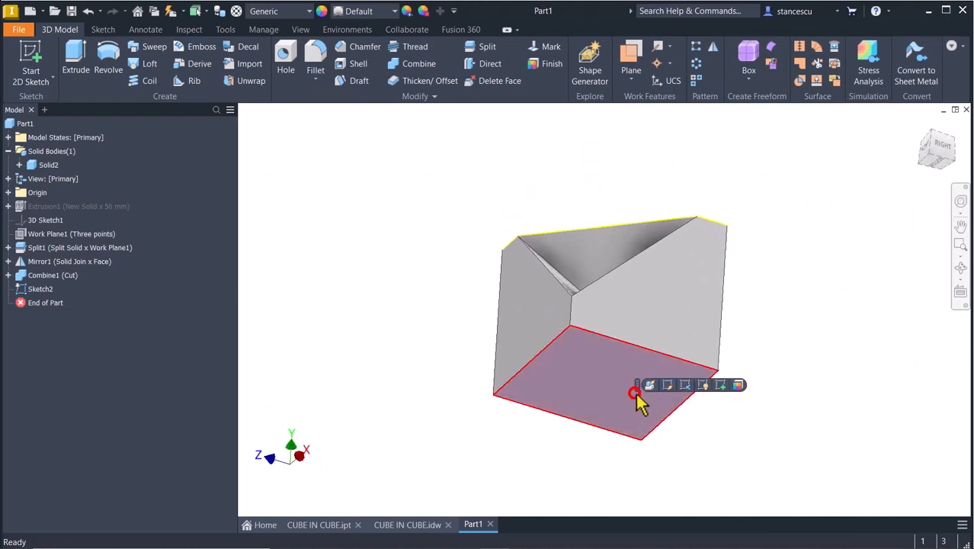
left_click(719, 385)
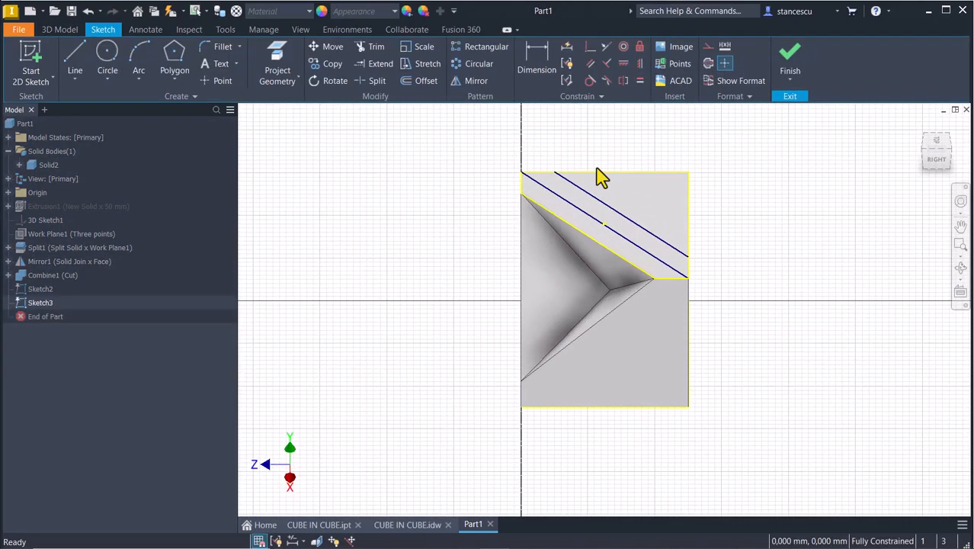
left_click(279, 61)
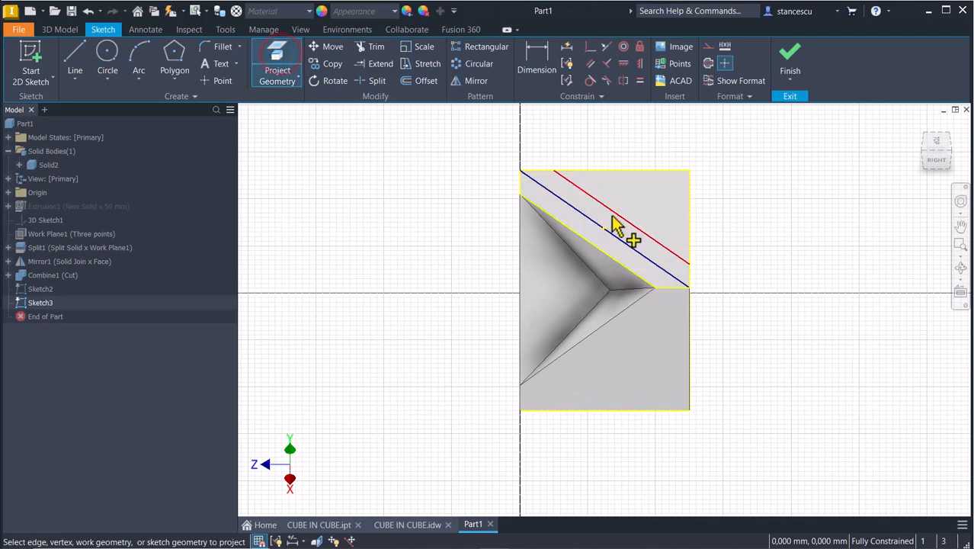
mouse_move(611, 216)
middle_mouse_down("shift")
mouse_move(762, 276)
mouse_move(739, 370)
mouse_move(633, 365)
middle_mouse_up("shift")
left_click(637, 371)
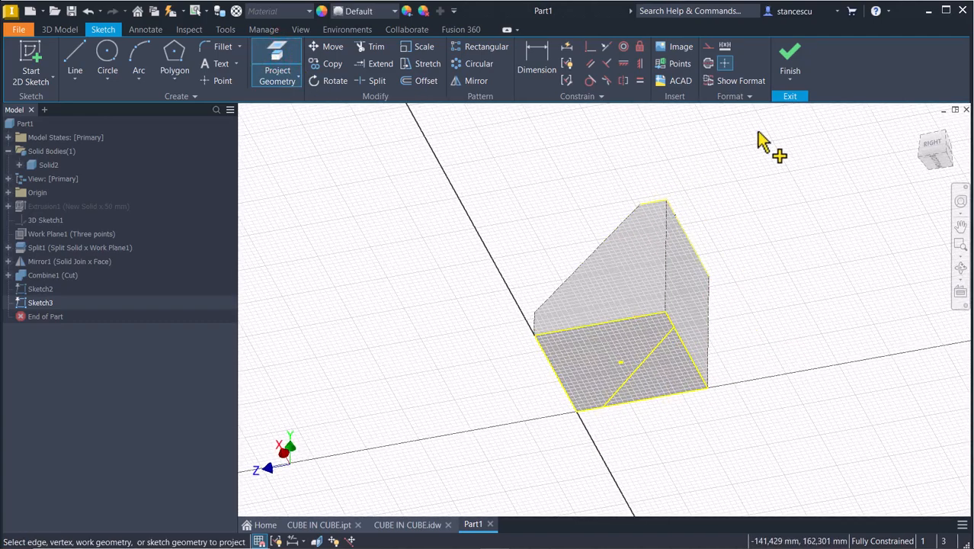
left_click(789, 66)
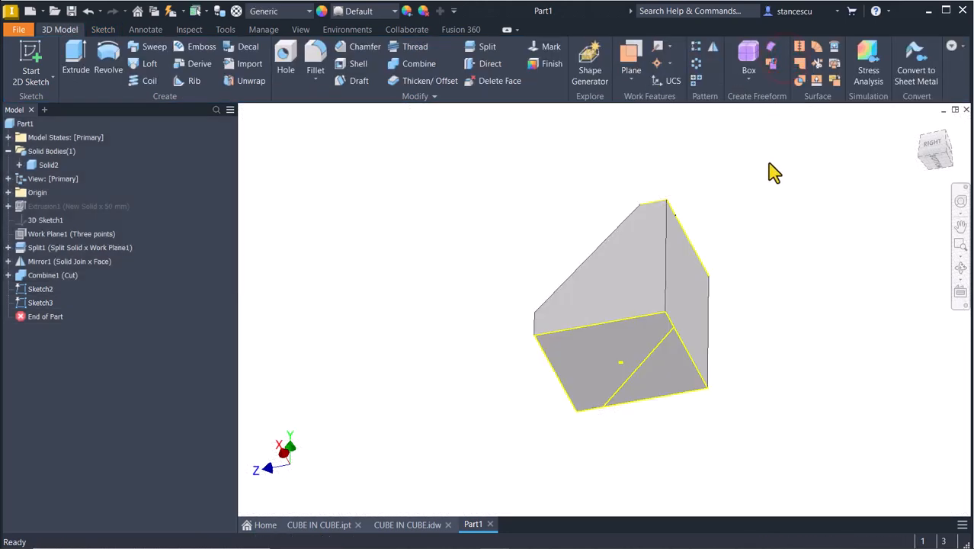
- Return to the home view, then turn the view to see the cube from below
key("F6")
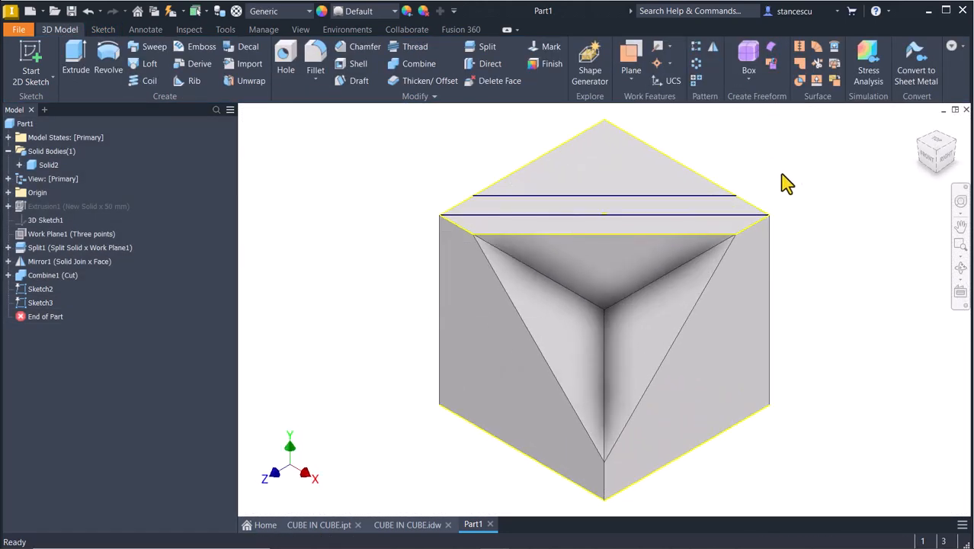
left_click(943, 142)
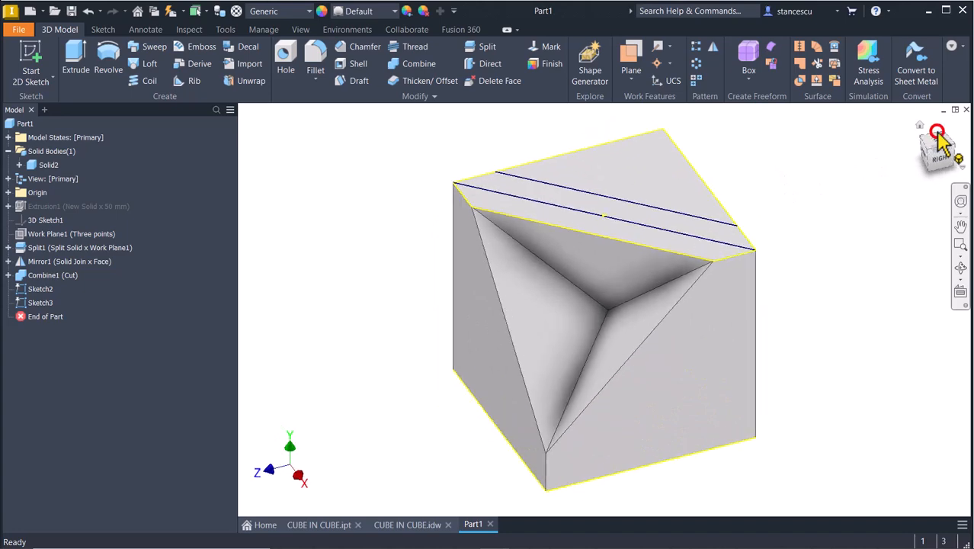
left_click(934, 168)
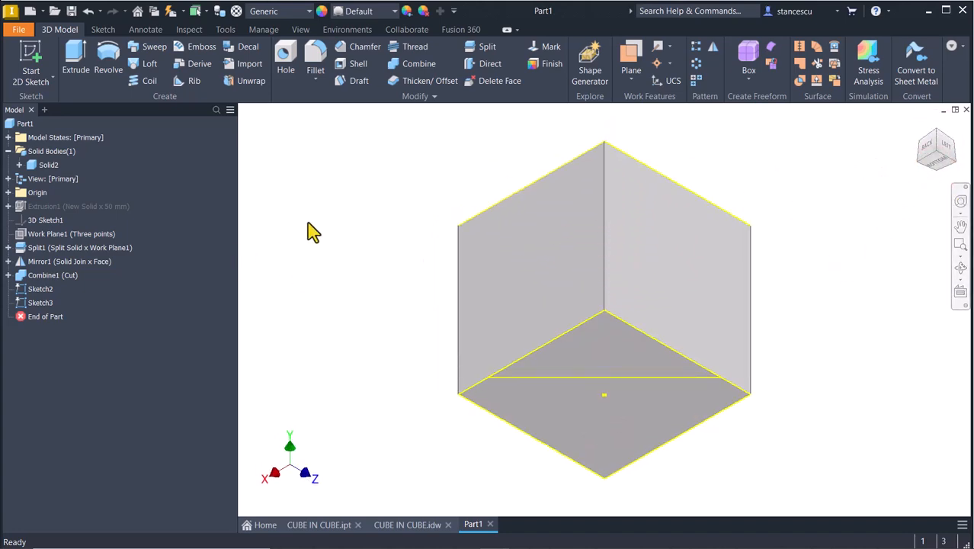
- Start a 3D sketch including the bottom-face diagonal line and the cube's vertical corner edge
left_click(50, 79)
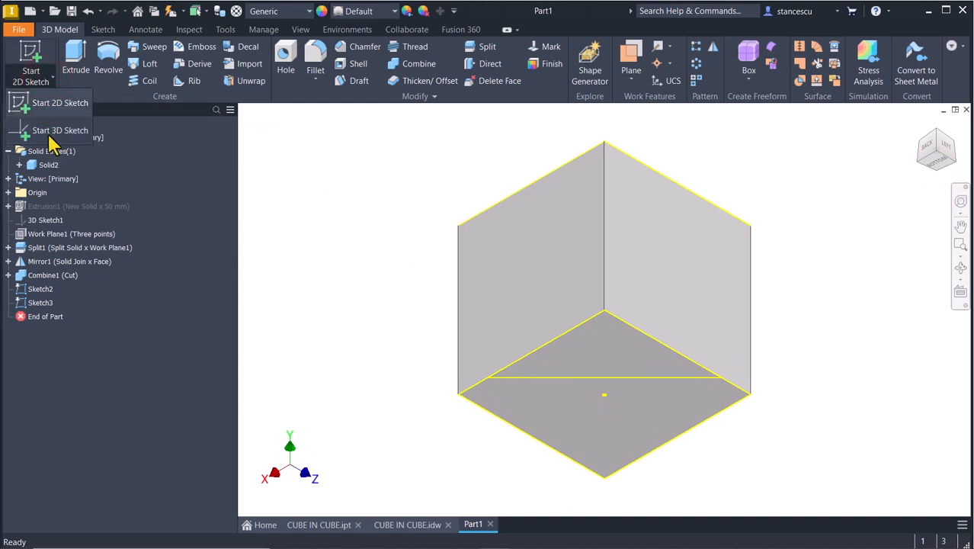
left_click(47, 135)
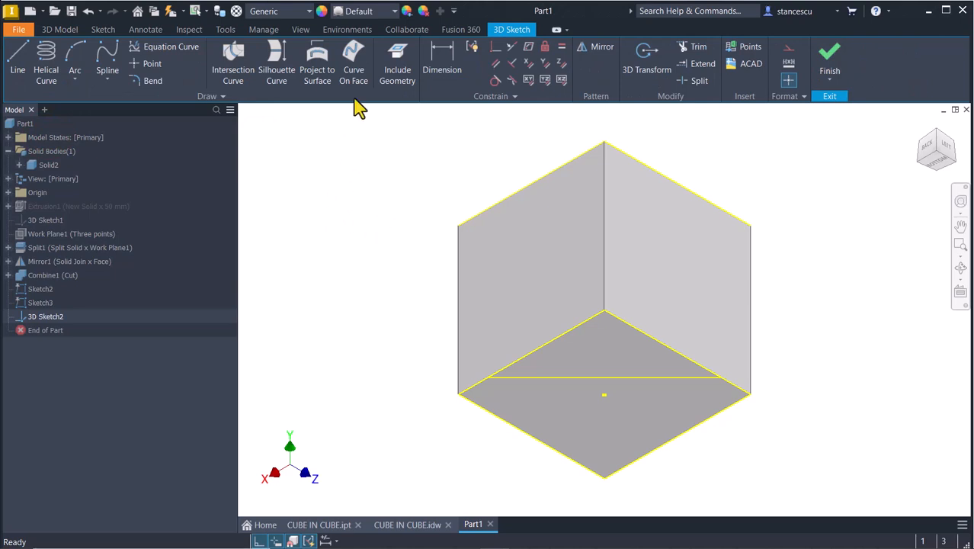
left_click(397, 68)
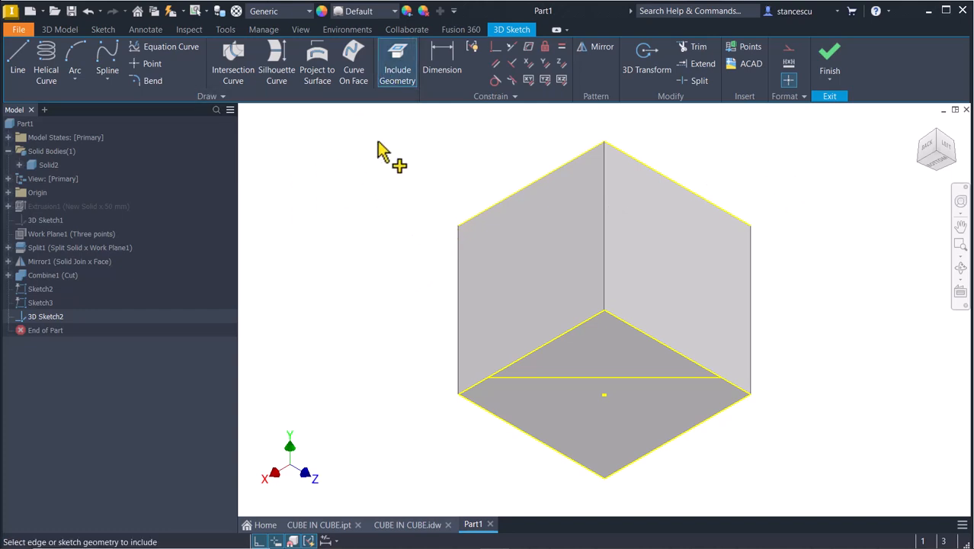
left_click(539, 378)
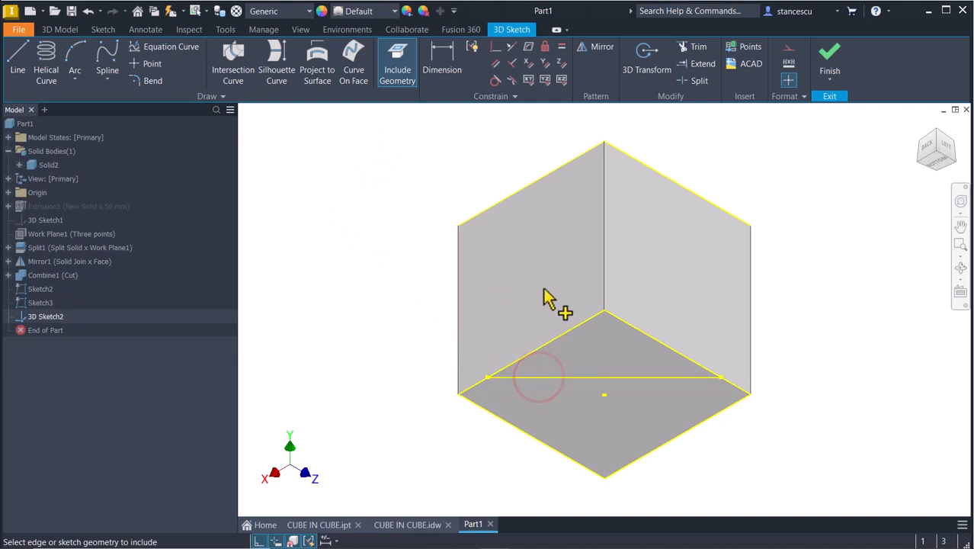
left_click(603, 233)
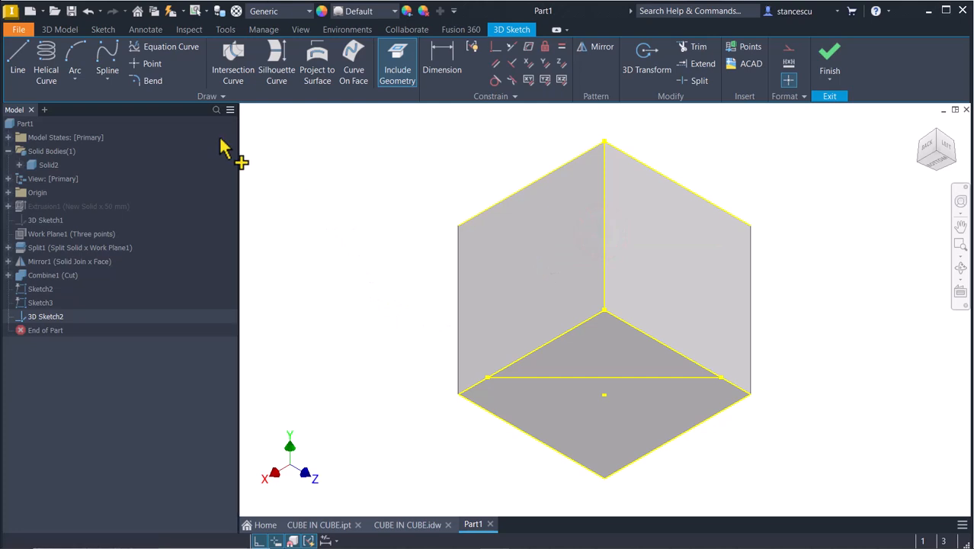
- Draw 3D lines from the bottom line's left end to the top corner and down to its right end
left_click(17, 65)
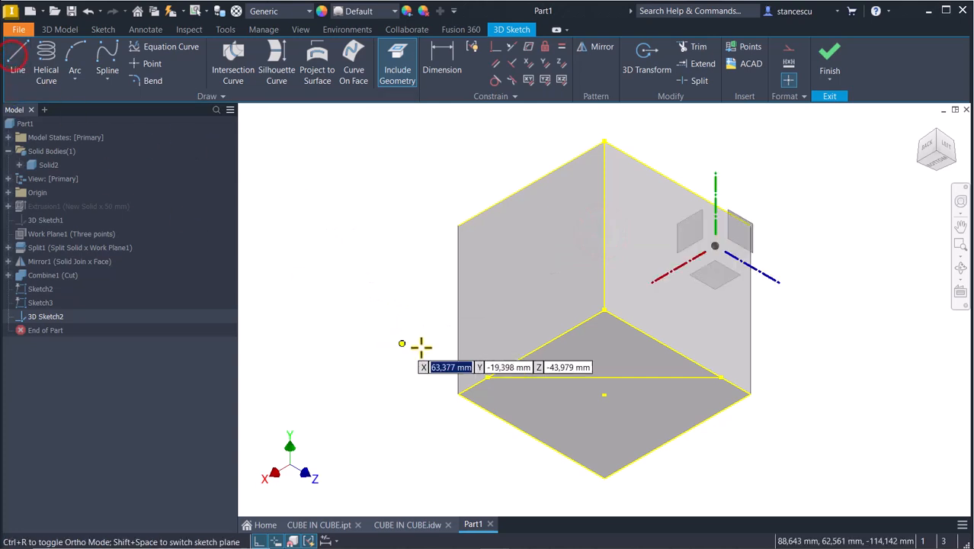
left_click(487, 376)
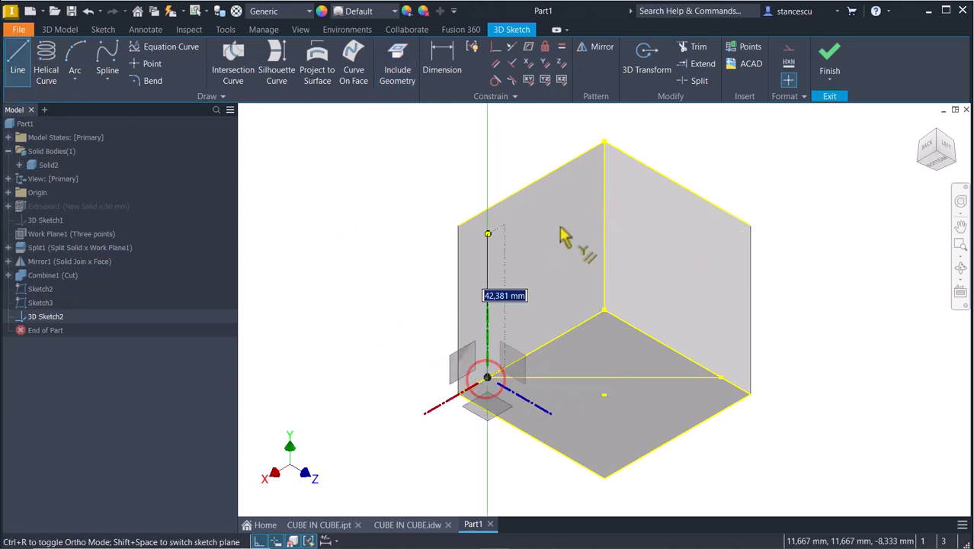
left_click(604, 186)
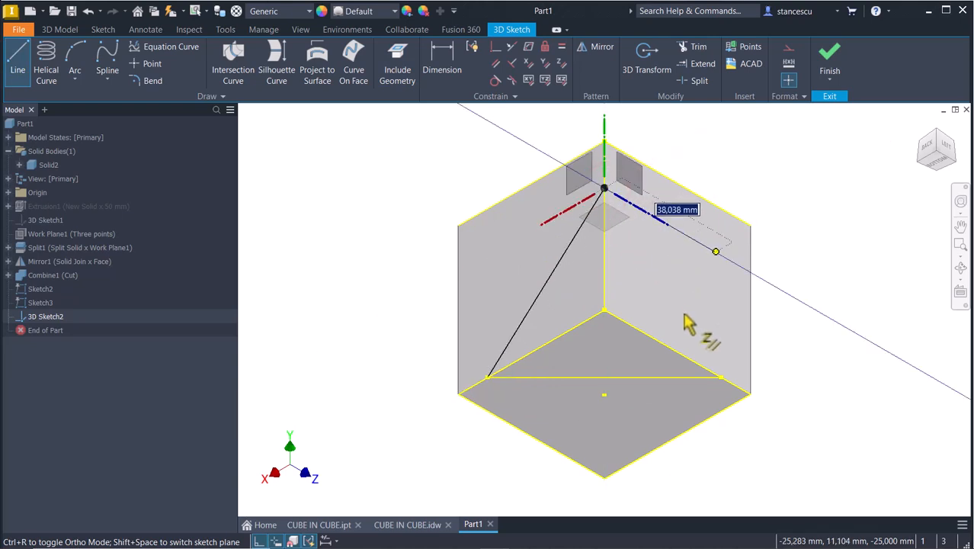
left_click(719, 377)
key("Escape")
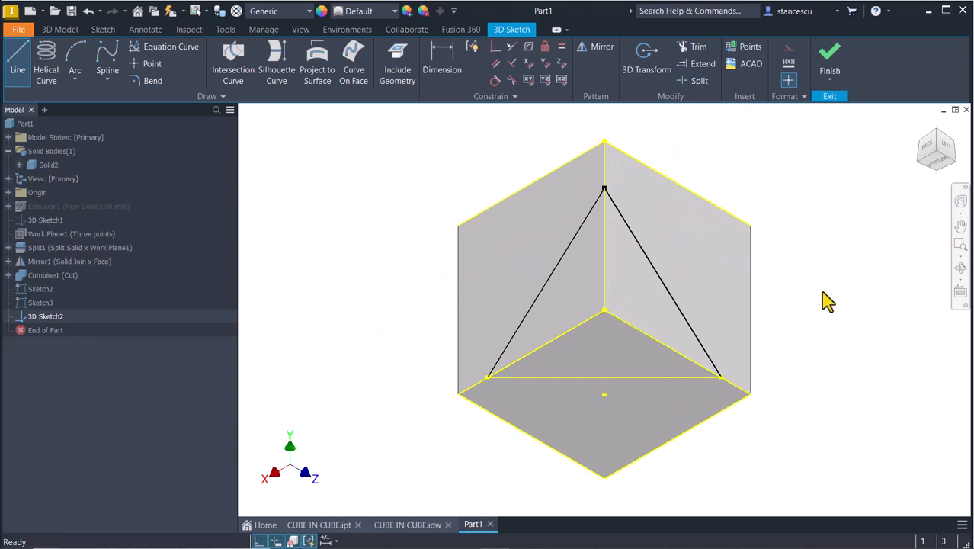
key("Escape")
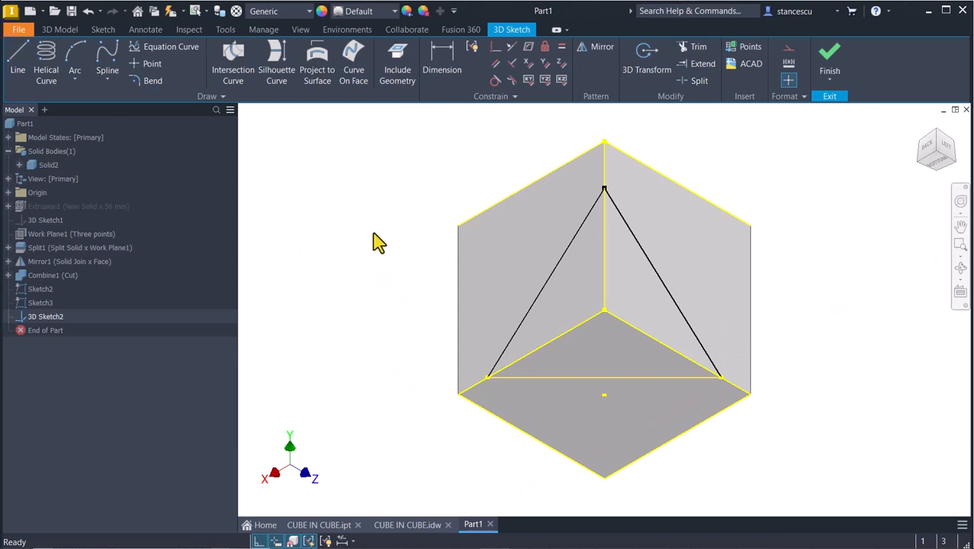
- Constrain both sloped lines and the bottom line equal in length, then finish 3D Sketch2
left_click(563, 48)
left_click(508, 343)
left_click(534, 378)
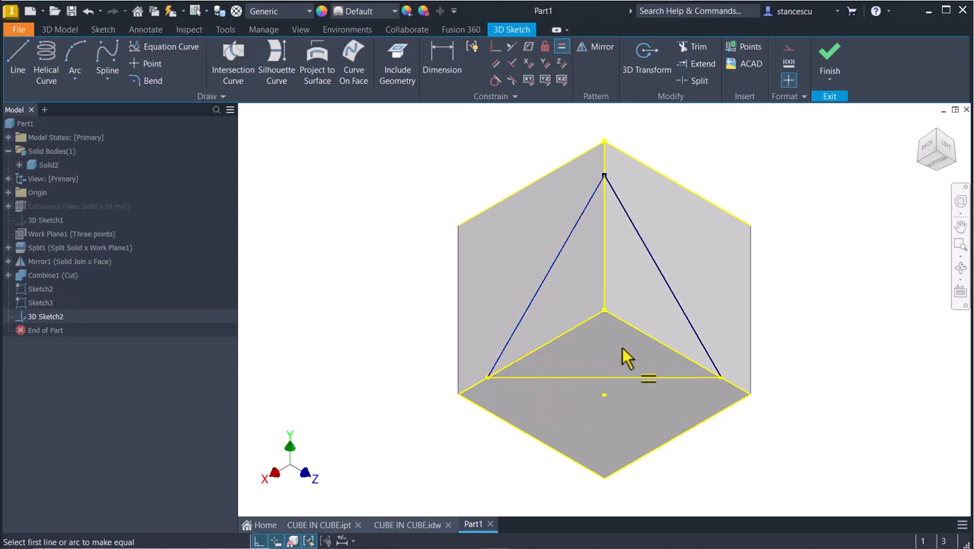
left_click(666, 290)
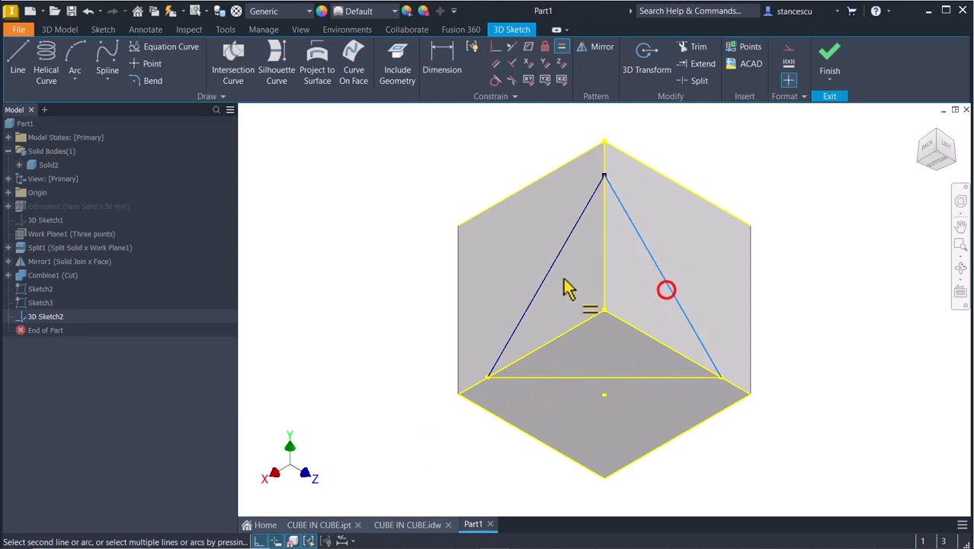
left_click(549, 276)
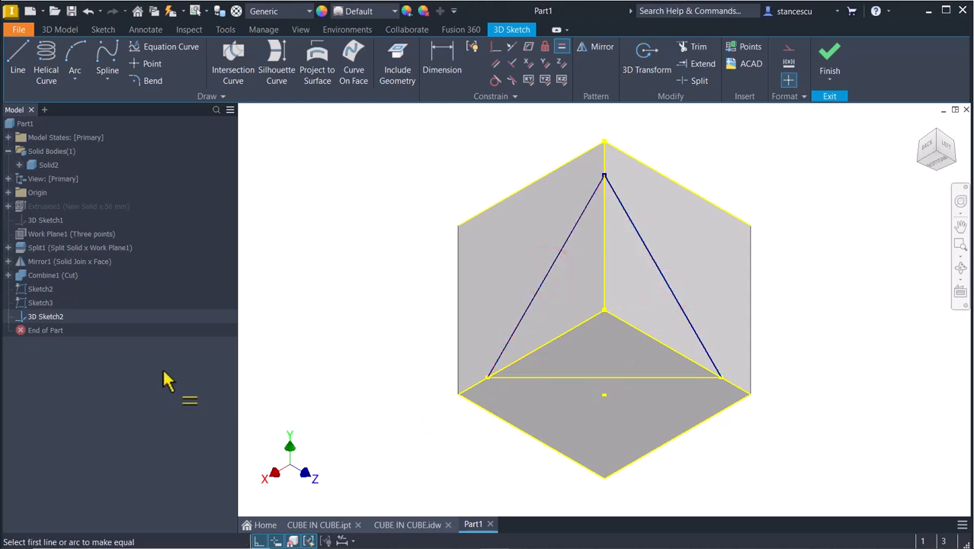
left_click(830, 61)
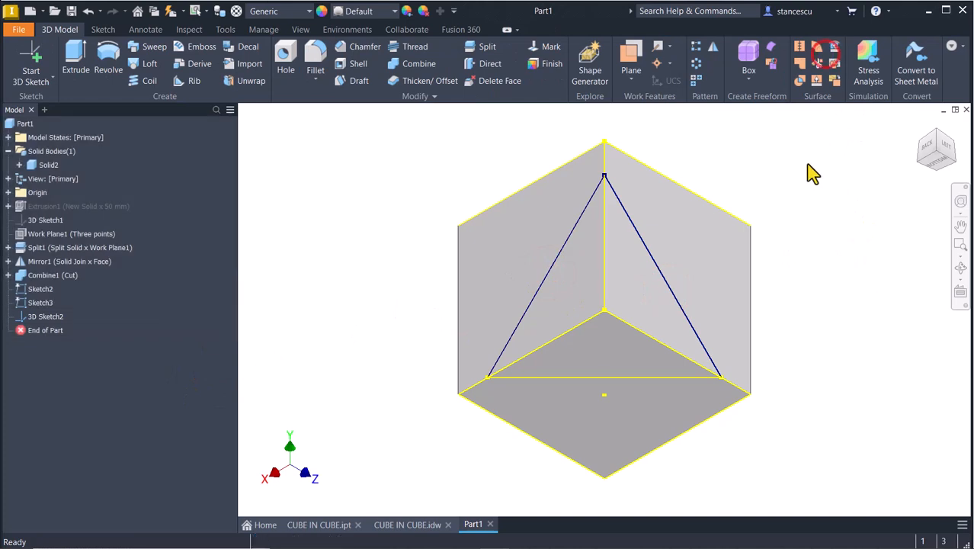
- Create Work Plane2 through the triangle's top, bottom-left and bottom-right vertices, then orbit to view it
left_click(632, 63)
left_click(604, 177)
left_click(485, 377)
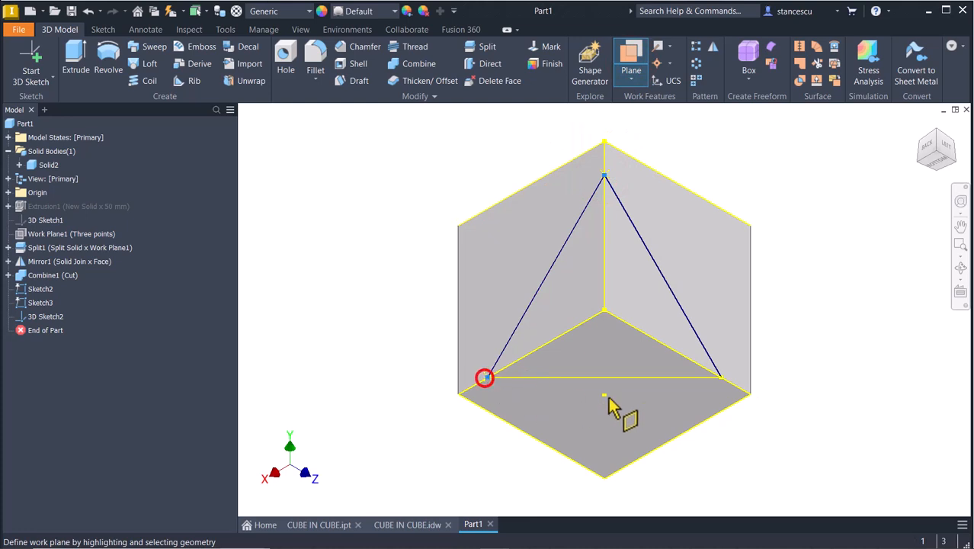
left_click(720, 378)
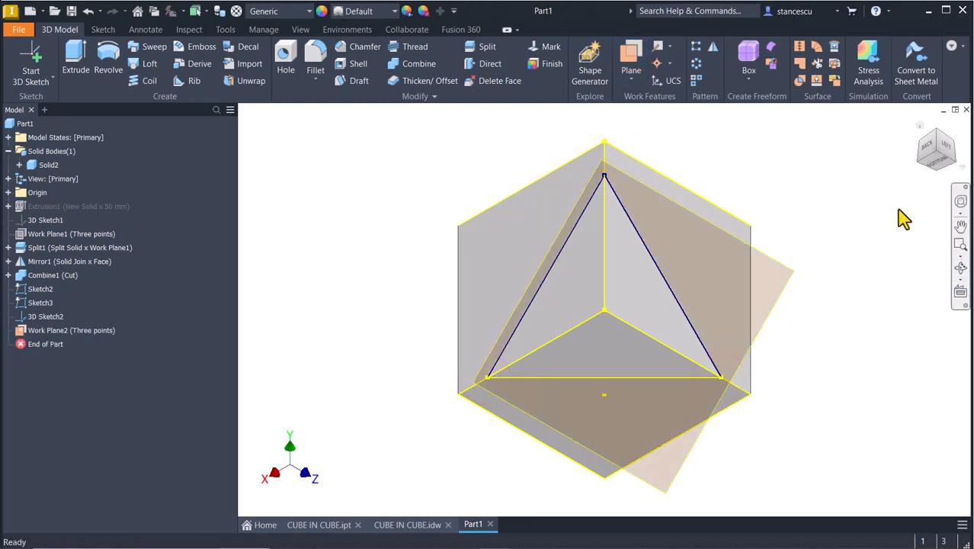
middle_click_drag(899, 210, 833, 221, "shift")
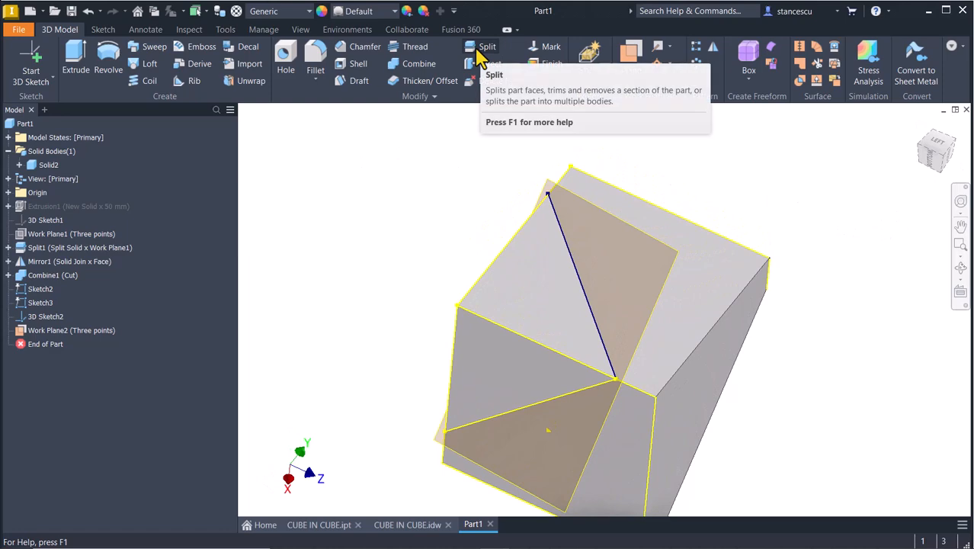
- Split Solid2 along Work Plane2 into two solid bodies, Solid4 and Solid5
left_click(476, 47)
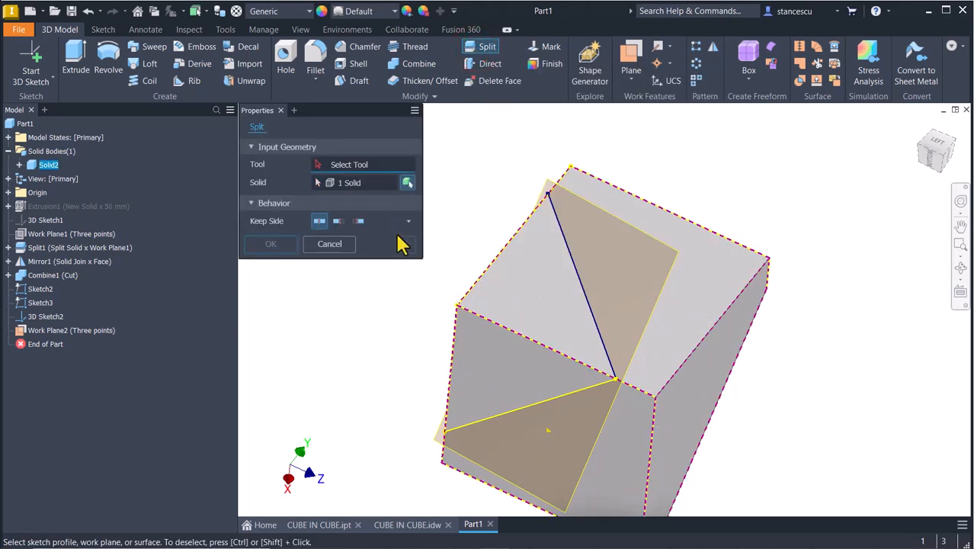
left_click(660, 252)
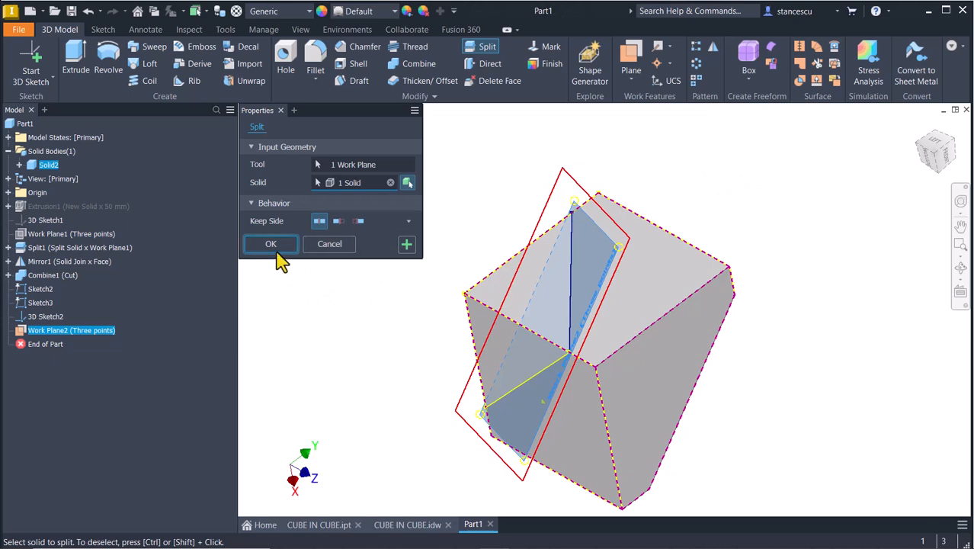
left_click(276, 244)
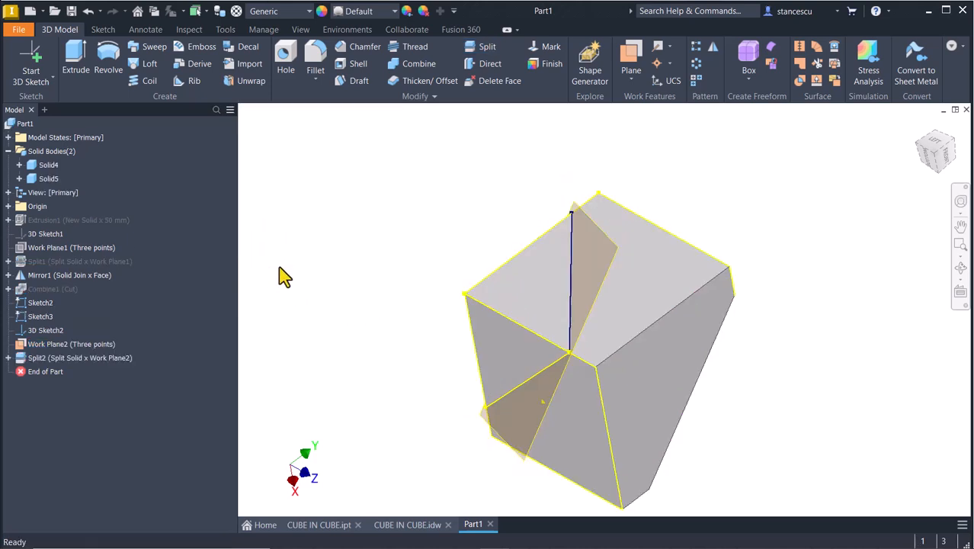
- Hide Sketch2, Sketch3, 3D Sketch2 and Work Plane2, then orbit to view the split corner
left_click(26, 304)
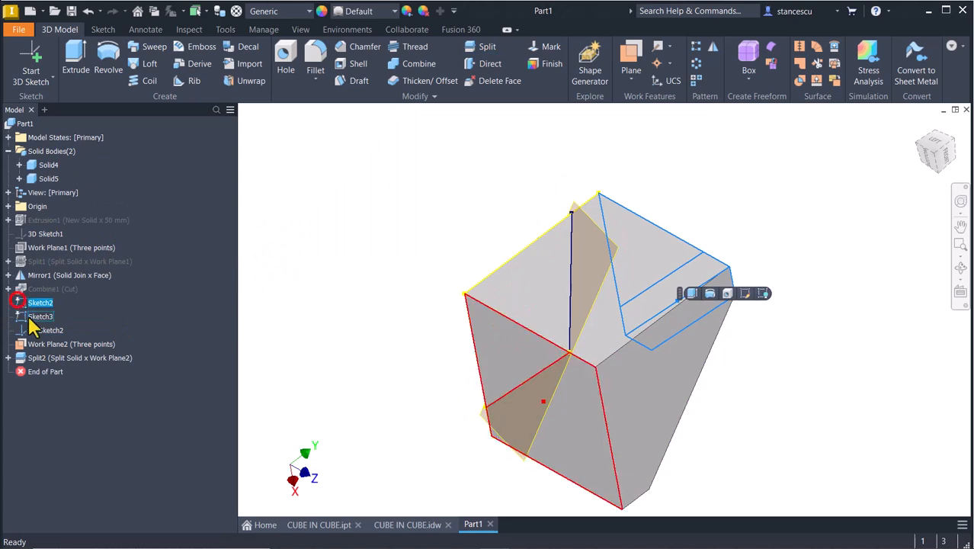
left_click(23, 333, "shift")
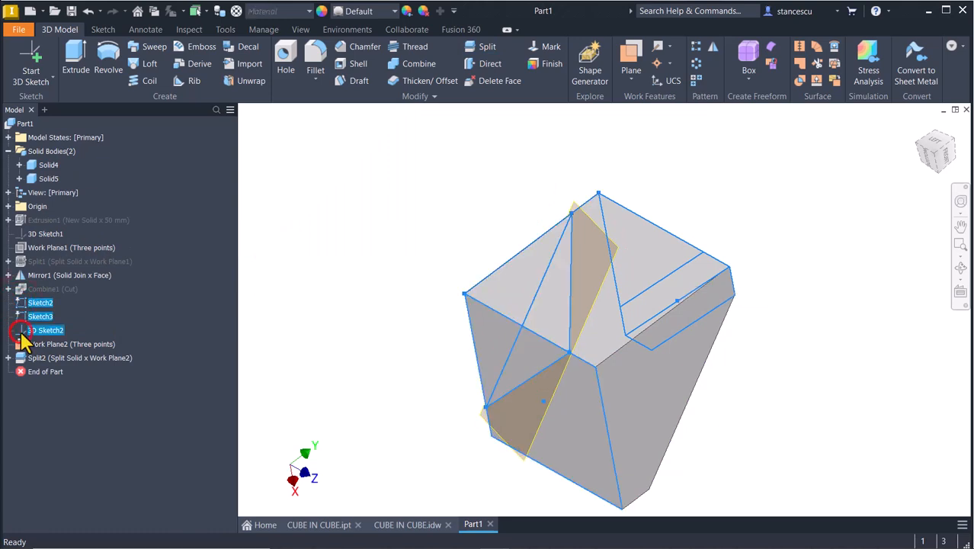
right_click(22, 342)
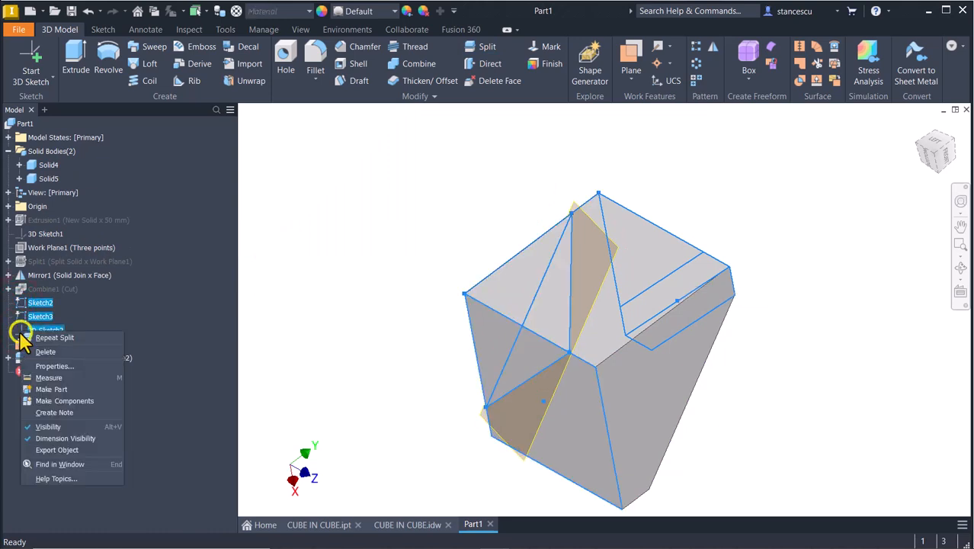
left_click(51, 427)
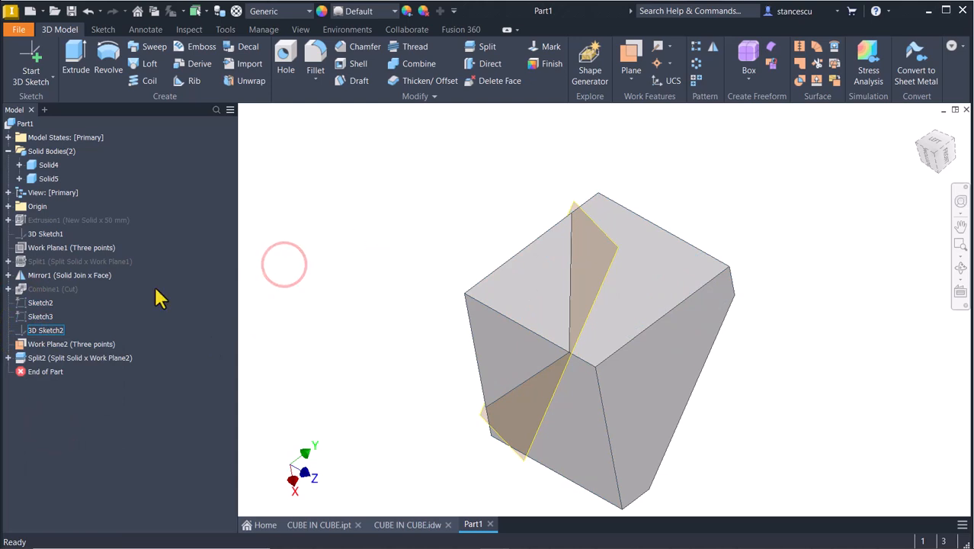
right_click(20, 345)
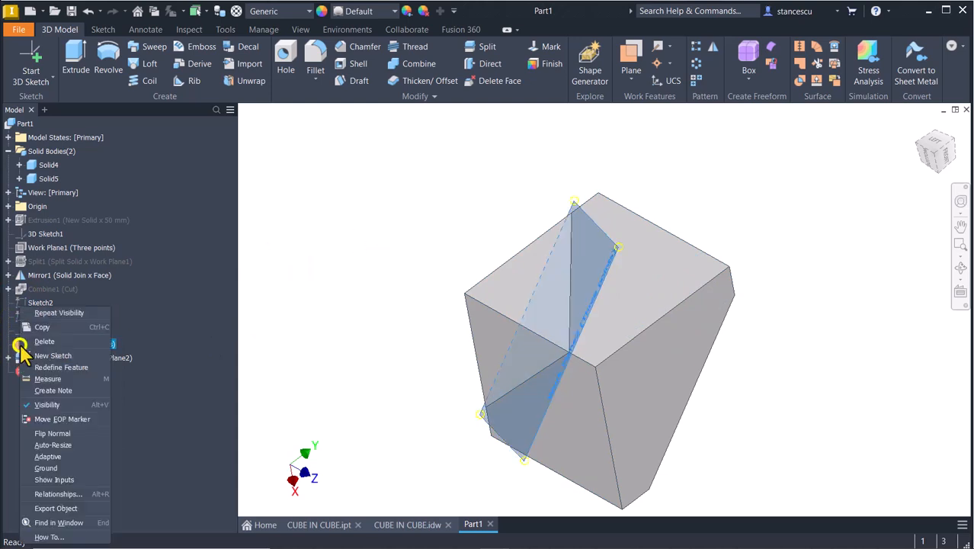
left_click(44, 406)
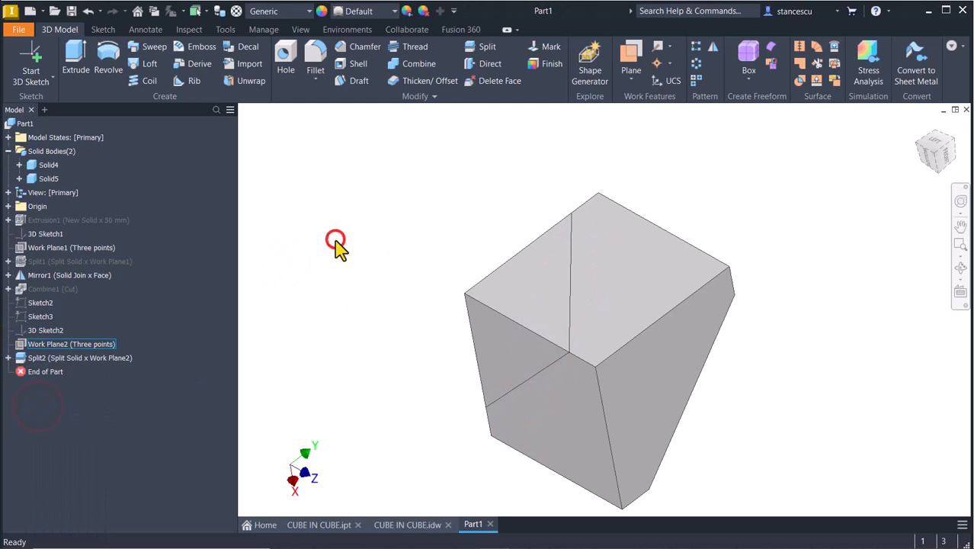
middle_click_drag(319, 258, 464, 301, "shift")
- Set Solid4's body appearance to Blue - Wall Paint - Glossy in its Properties
right_click(38, 165)
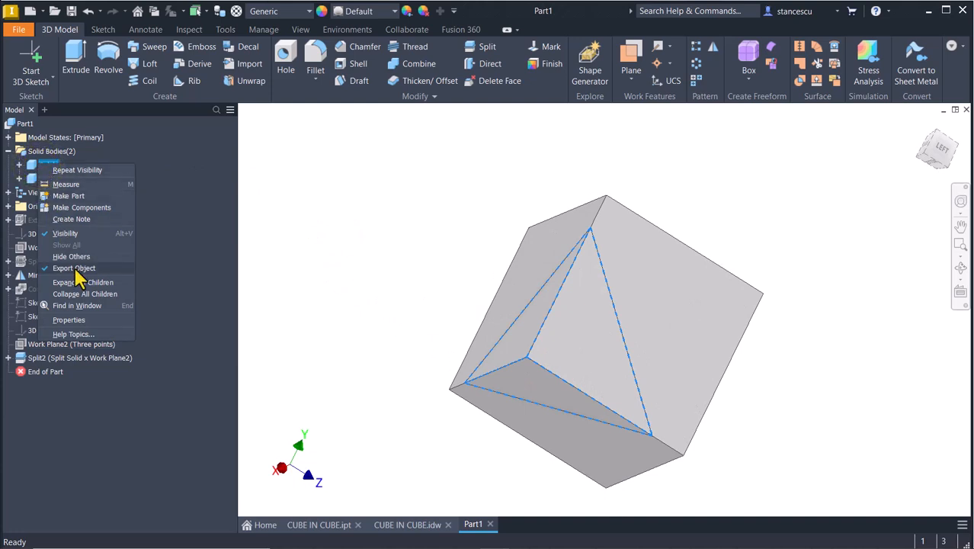
left_click(70, 320)
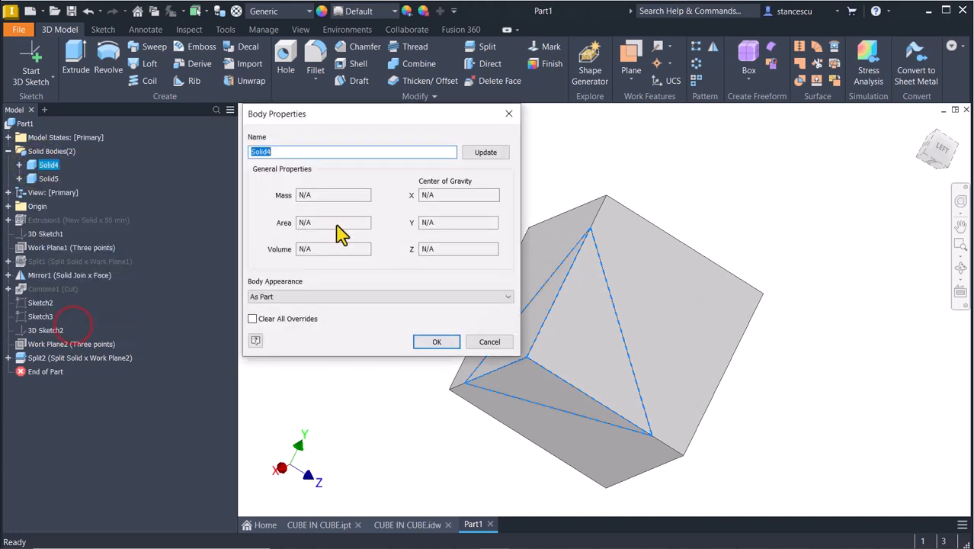
left_click(308, 295)
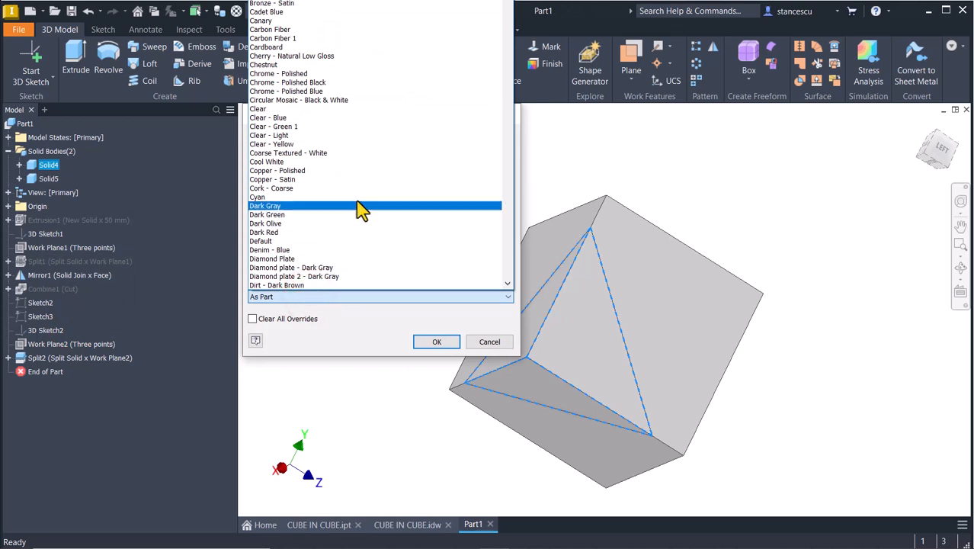
key("b")
scroll(339, 252, "down", 5)
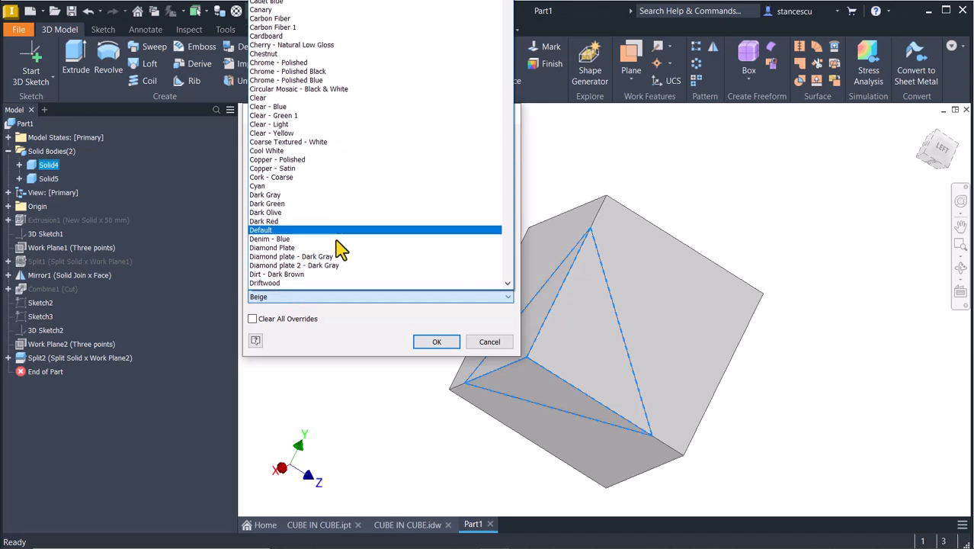
scroll(340, 114, "up", 5)
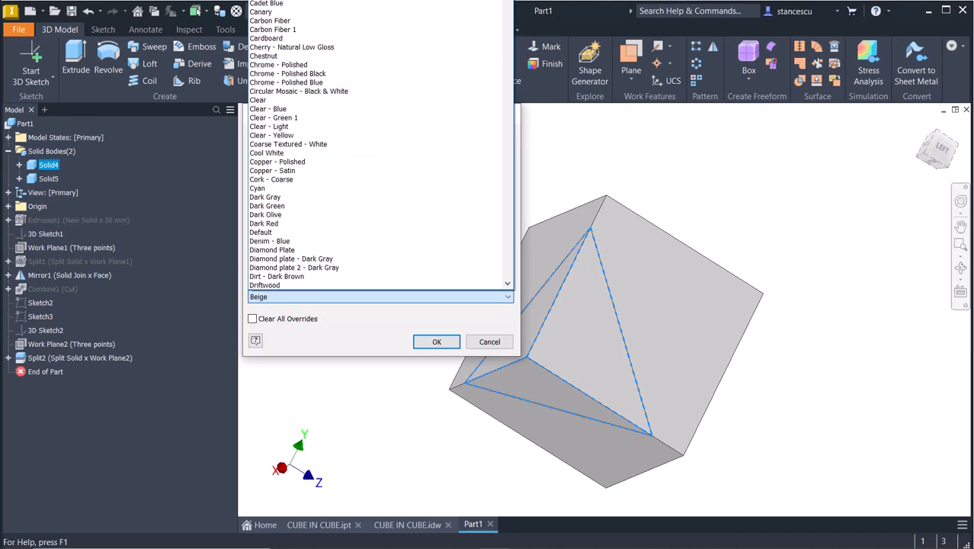
left_click(350, 0)
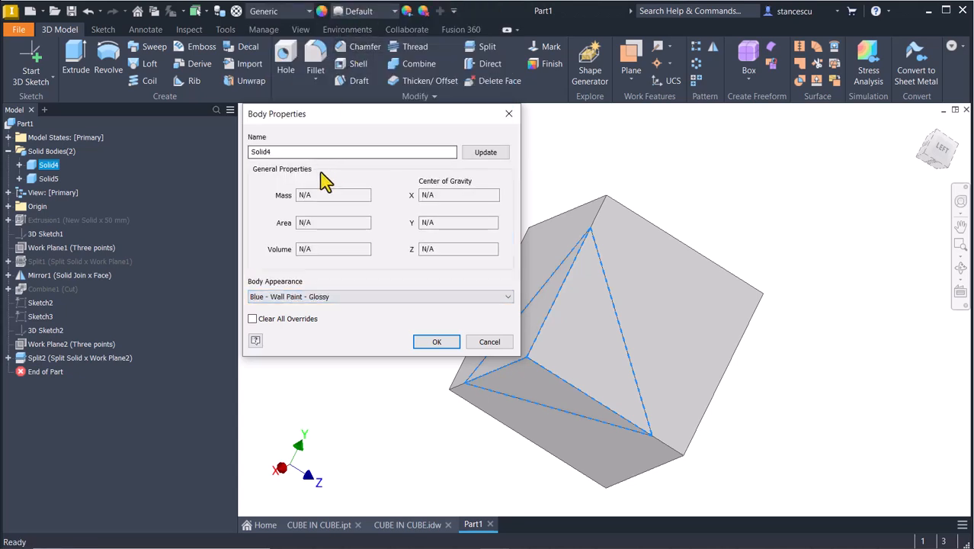
left_click(436, 342)
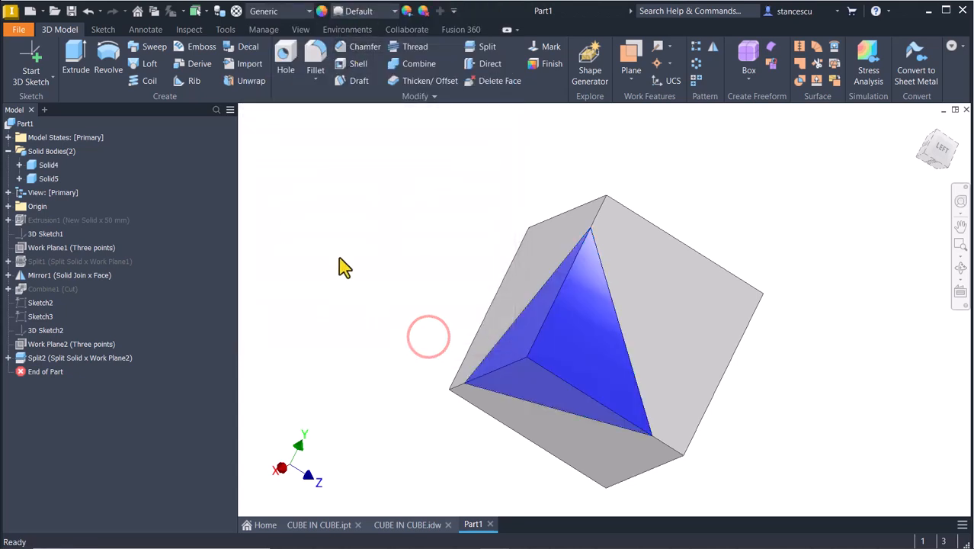
- Inspect the blue corner piece from both sides, then turn off Solid5's visibility
middle_click_drag(343, 267, 534, 291, "shift")
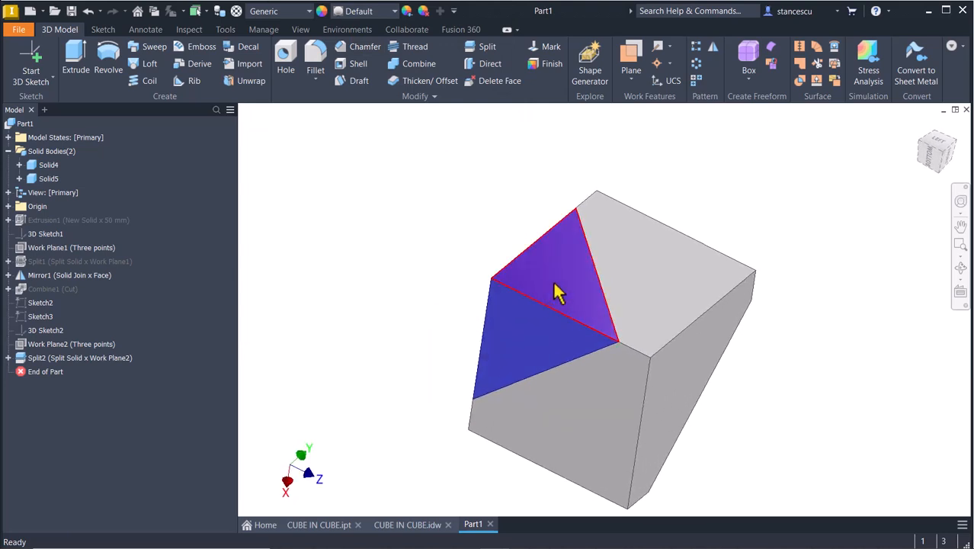
middle_click_drag(450, 299, 295, 194, "shift")
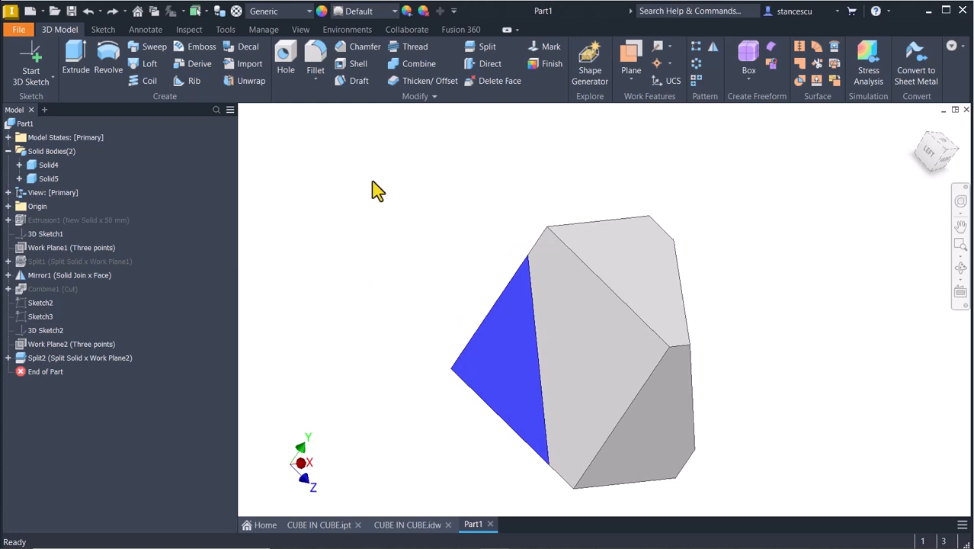
left_click(35, 178)
right_click(35, 180)
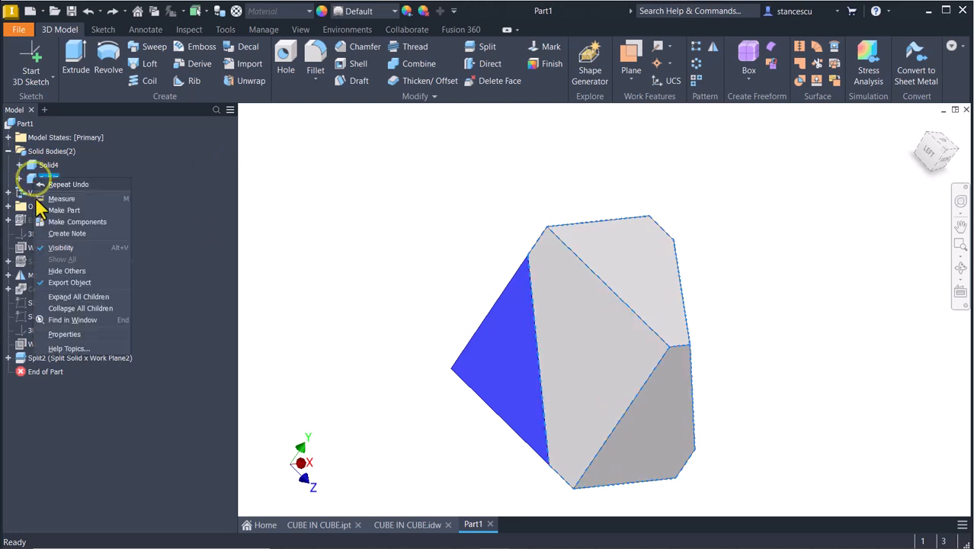
left_click(62, 248)
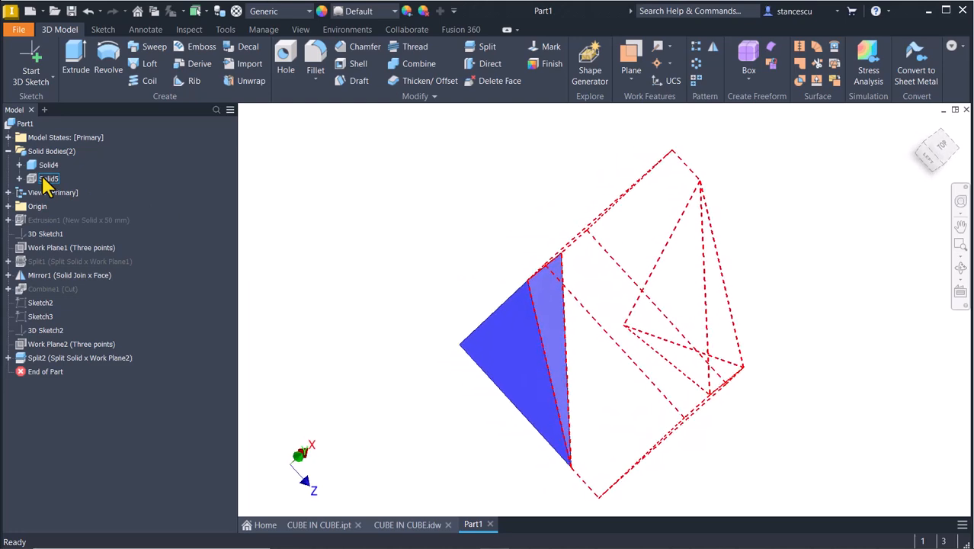
left_click(342, 191)
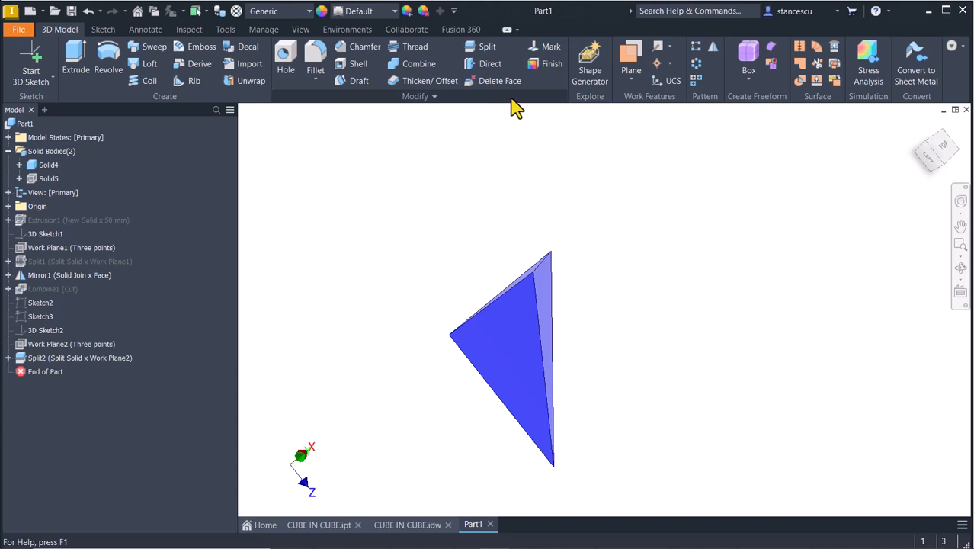
- Mirror the whole Solid4 body across one of its own triangular faces, joining the copy
left_click(712, 48)
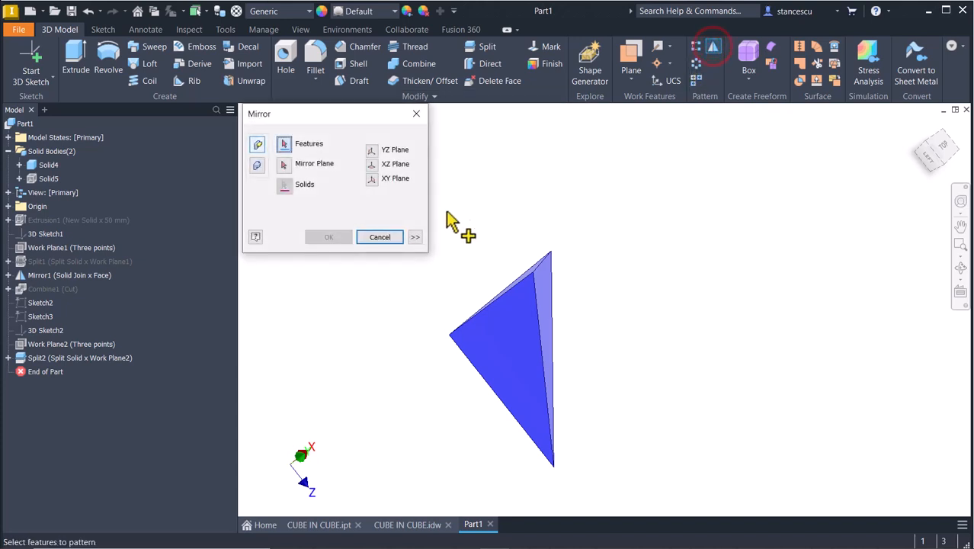
left_click(257, 166)
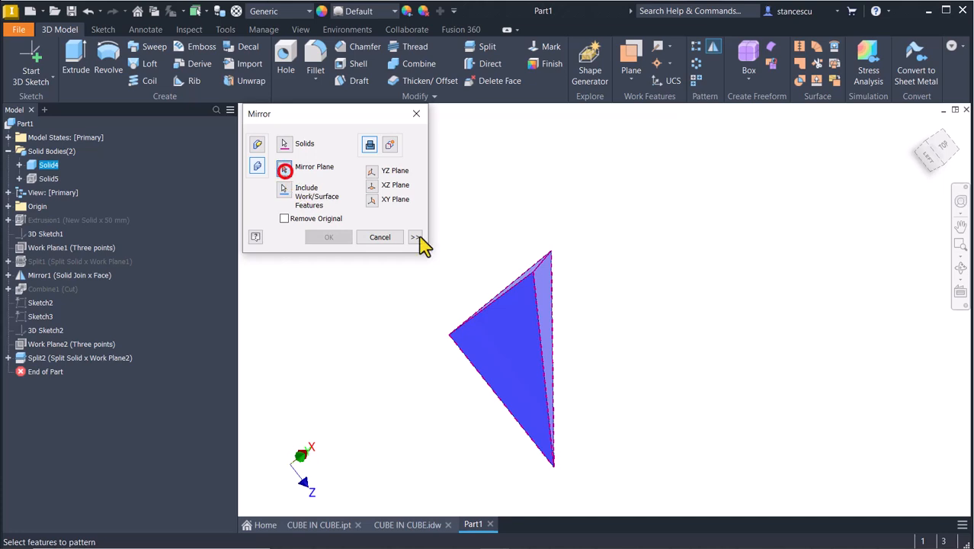
left_click(547, 282)
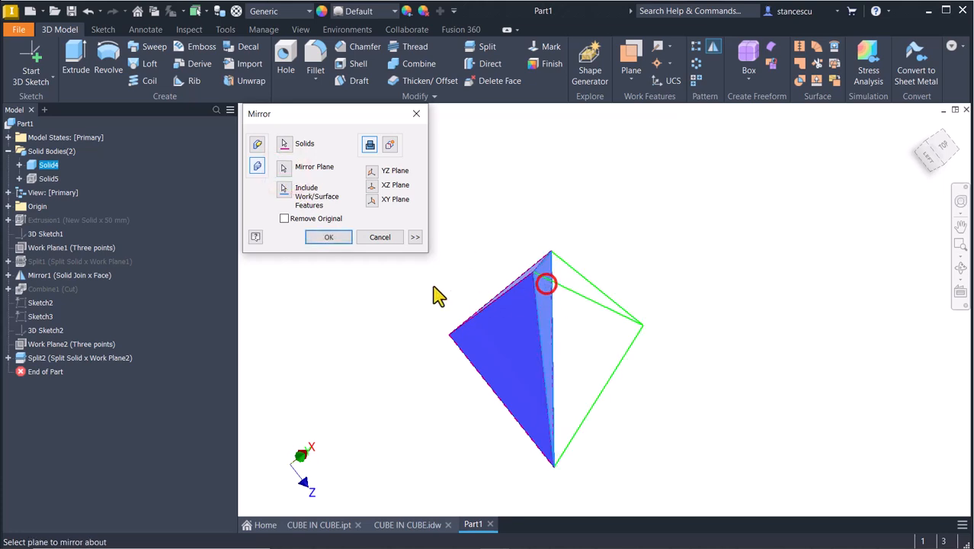
left_click(328, 237)
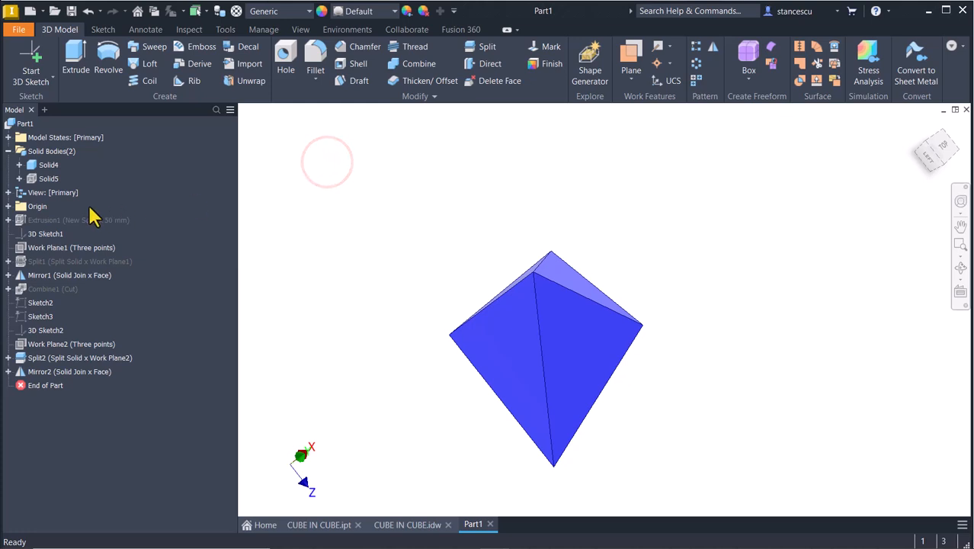
- Turn Solid5's visibility back on and return the model to the Home view
right_click(34, 181)
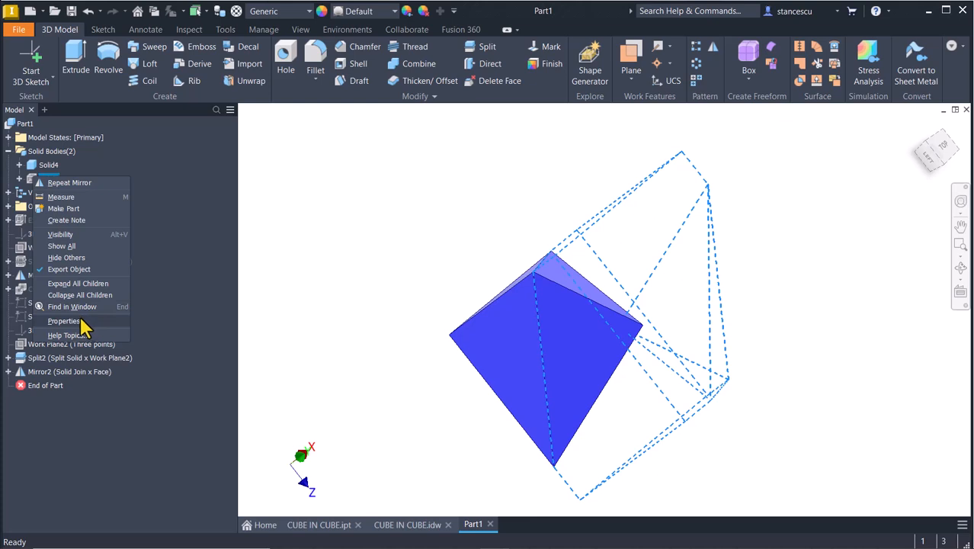
left_click(69, 235)
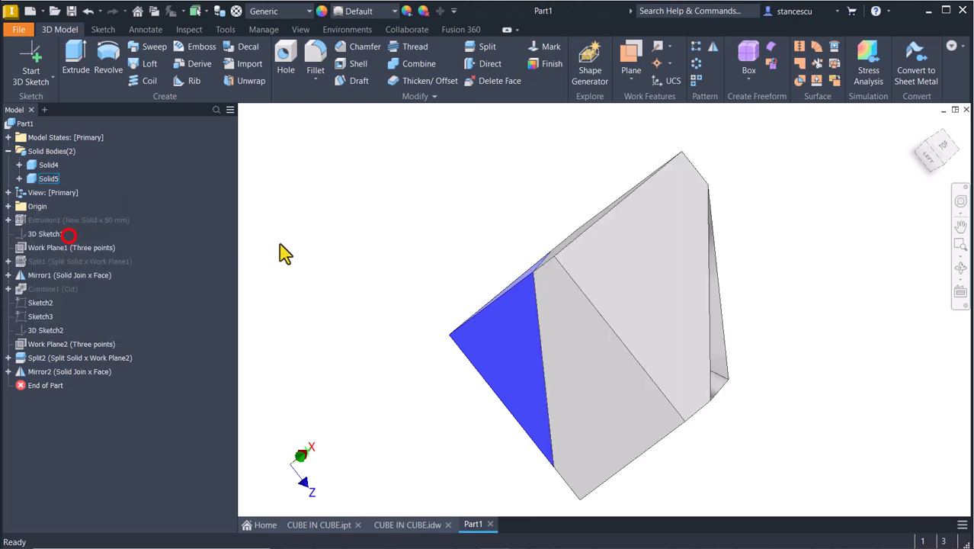
left_click(281, 240)
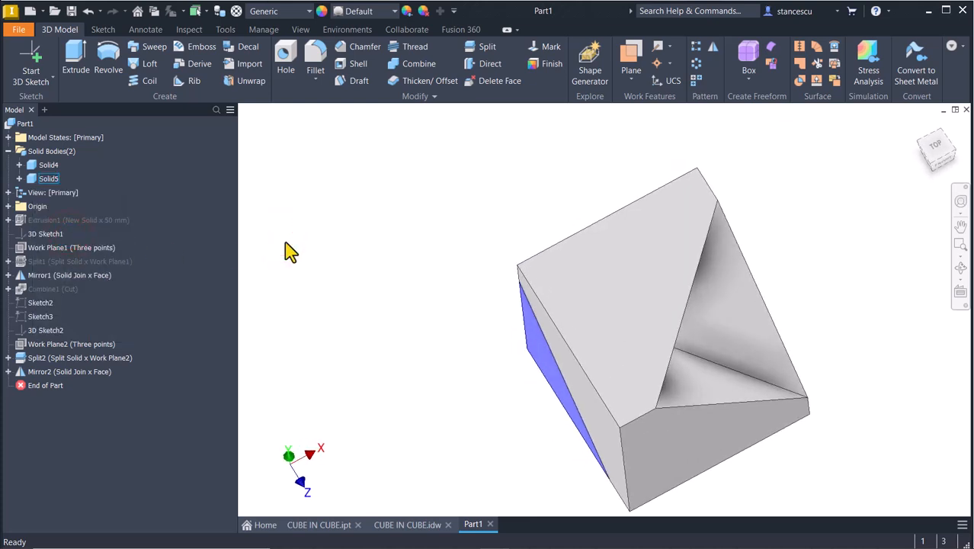
key("F6")
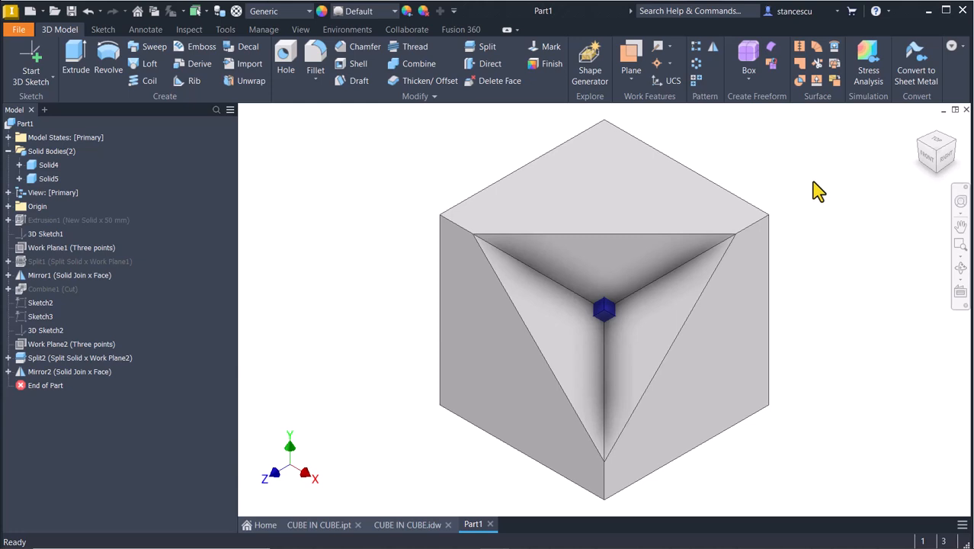
- Combine the bodies with the outer cube Solid5 as base, inner Solid4 as tool, using Cut
left_click(425, 65)
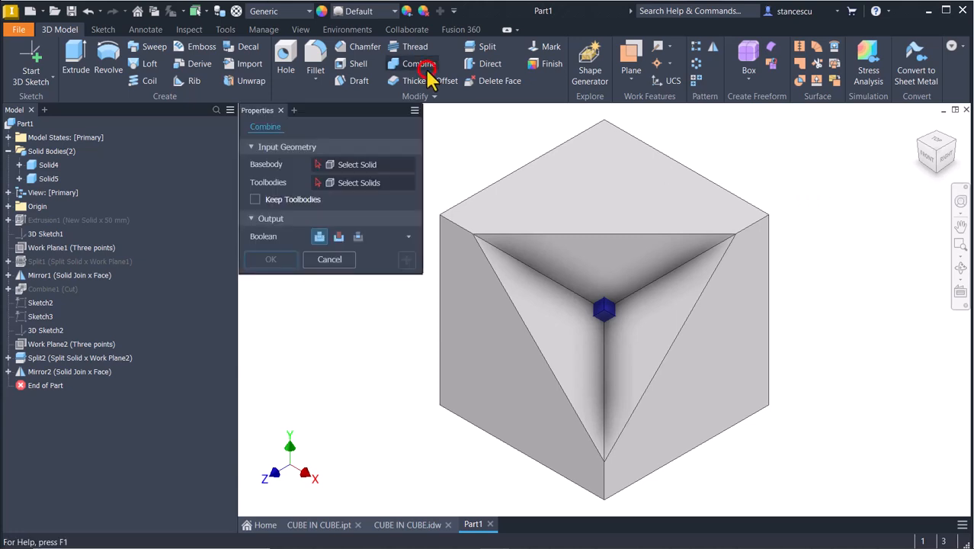
left_click(528, 187)
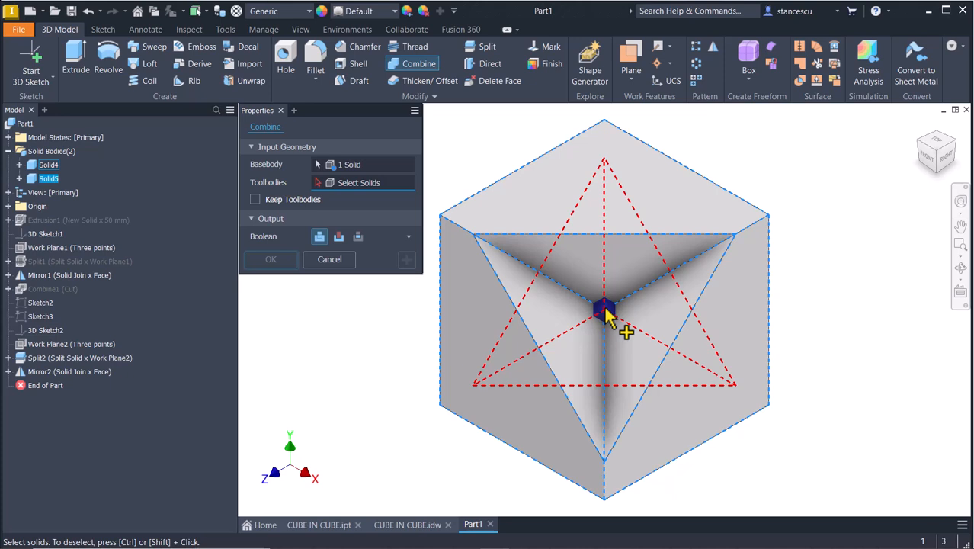
left_click(606, 316)
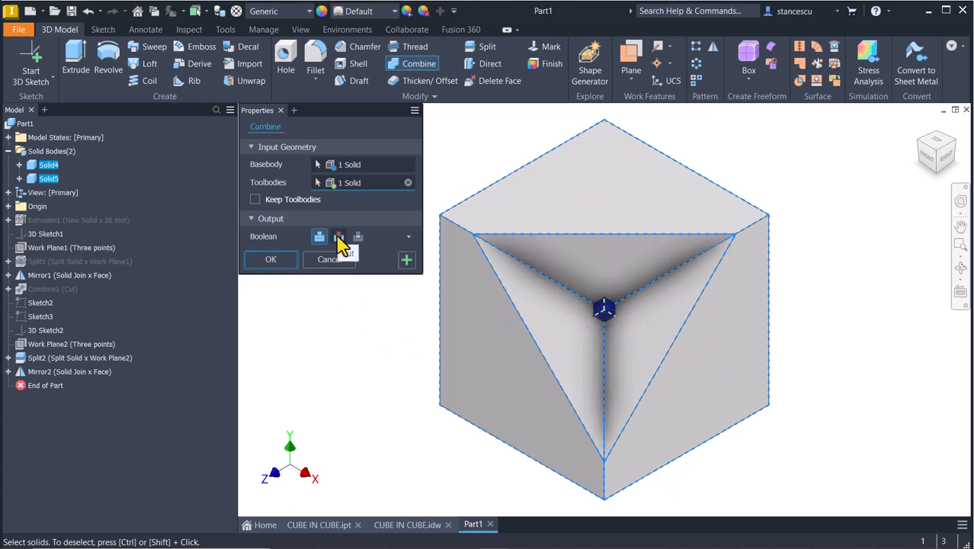
left_click(281, 260)
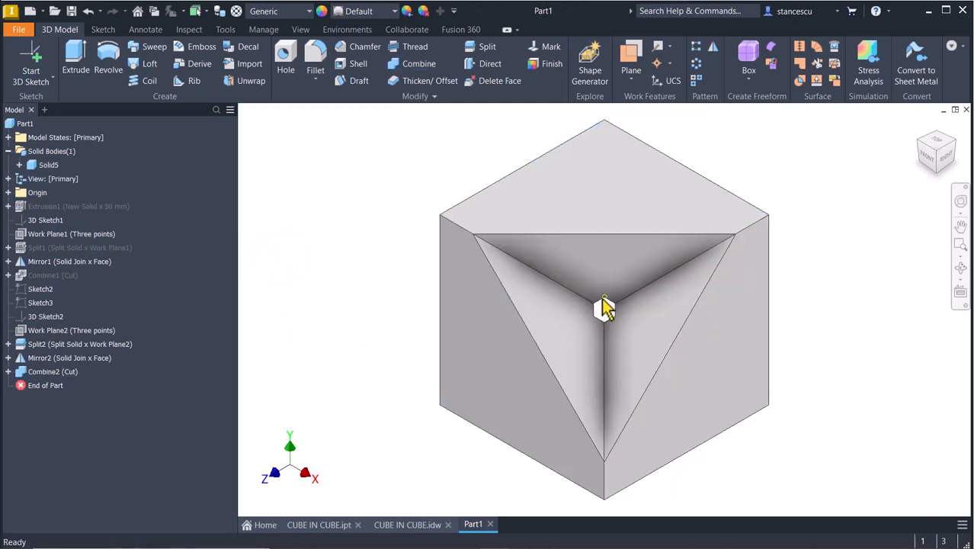
middle_click_drag(816, 241, 831, 217, "shift")
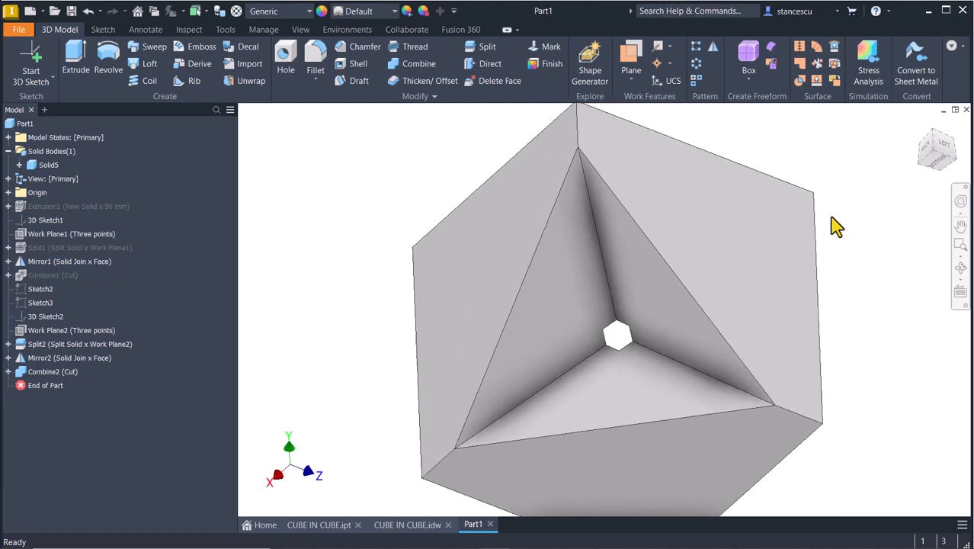
key("F6")
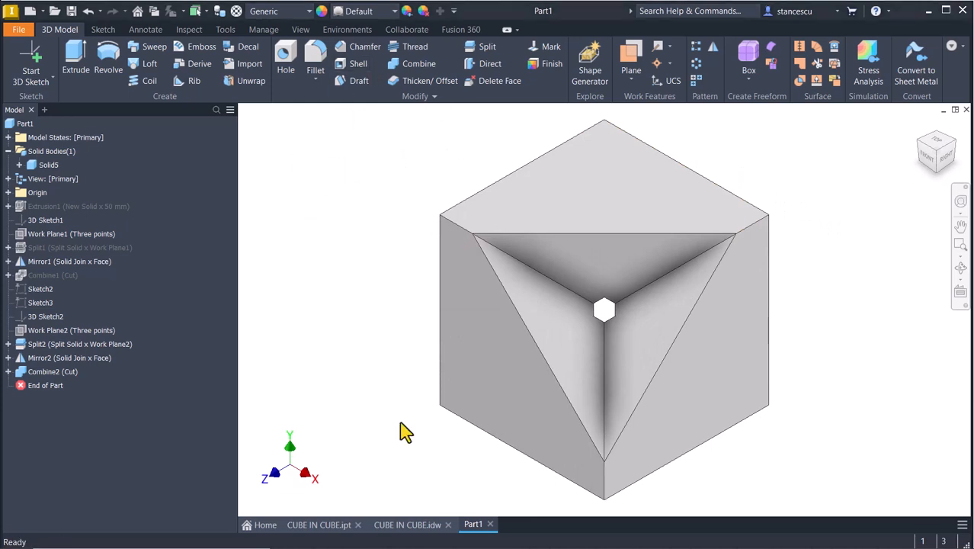
right_click_drag(401, 421, 395, 427, "shift")
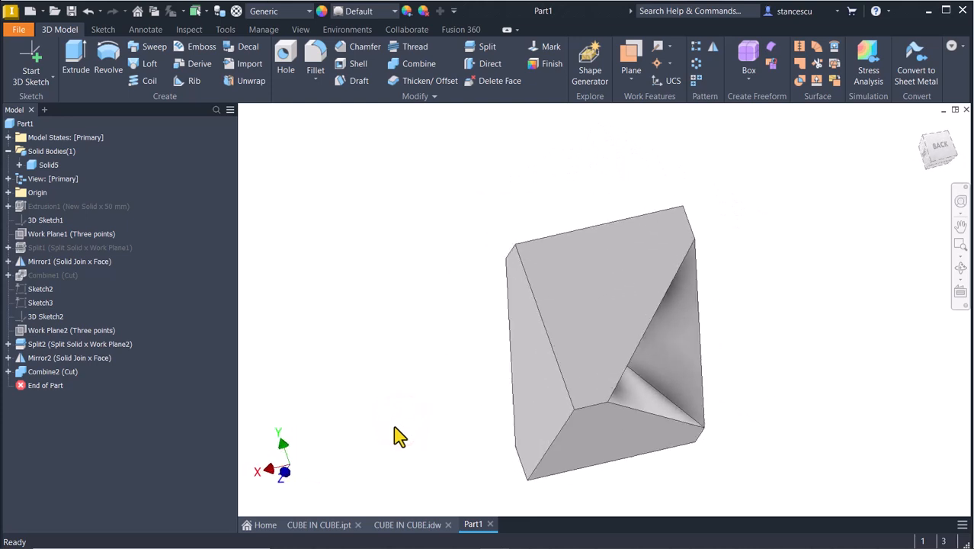
key("F6")
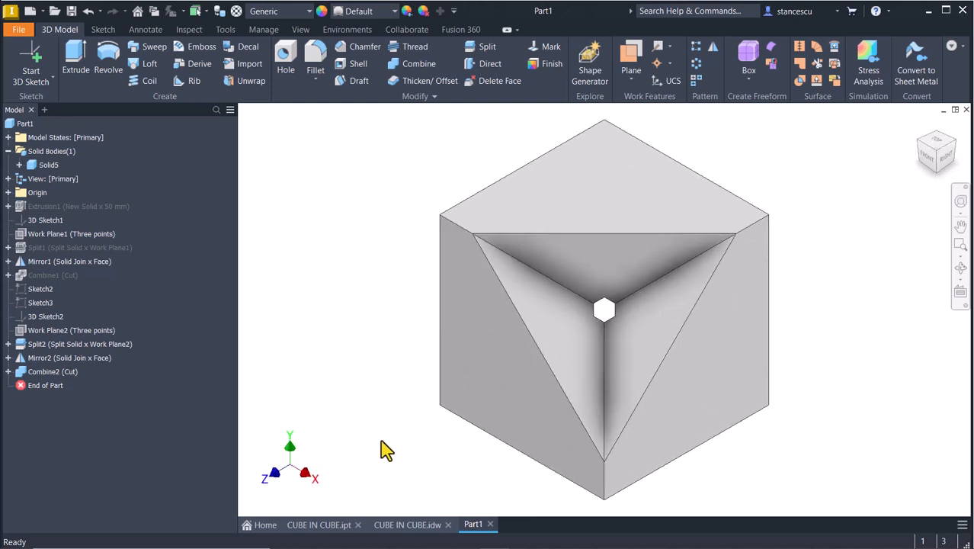
- Review the CUBE IN CUBE.idw drawing, then bring up the CUBE IN CUBE.ipt part
left_click(404, 525)
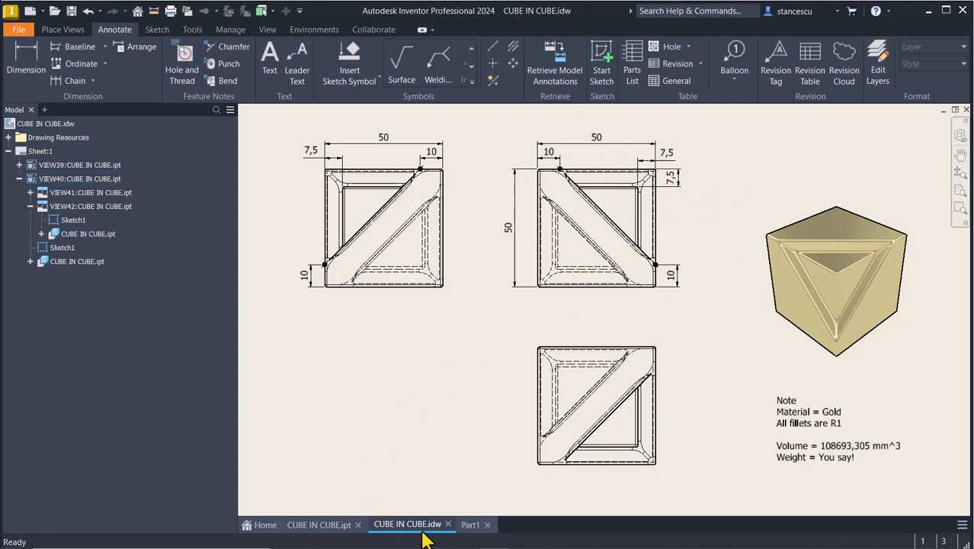
left_click(341, 527)
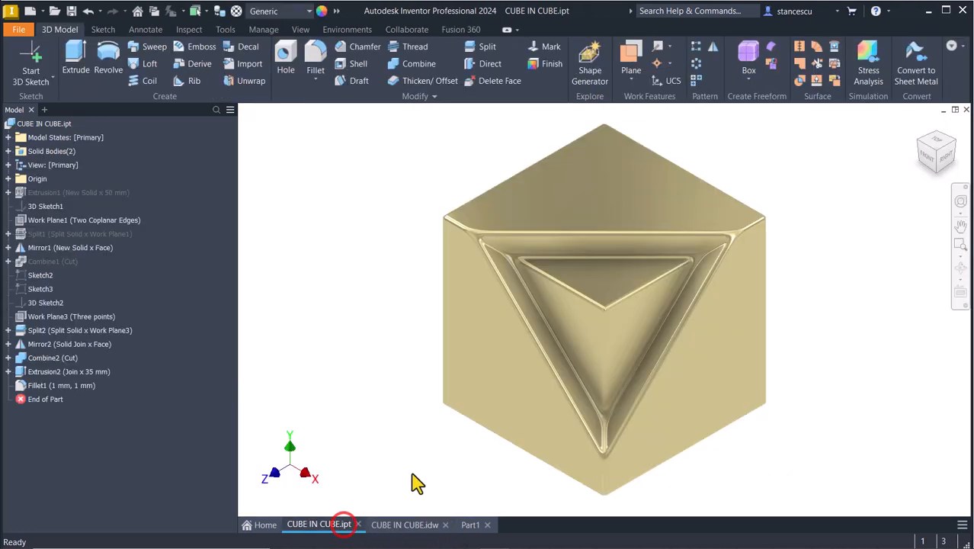
- Orbit the gold reference cube to inspect its pocket, reset to Home, and return to Part1
mouse_move(765, 391)
middle_mouse_down("shift")
mouse_move(826, 370)
mouse_move(796, 375)
mouse_move(816, 357)
mouse_move(591, 285)
mouse_move(738, 471)
mouse_move(866, 428)
mouse_move(864, 409)
mouse_move(767, 374)
mouse_move(687, 311)
mouse_move(659, 316)
mouse_move(696, 322)
mouse_move(703, 312)
middle_mouse_up("shift")
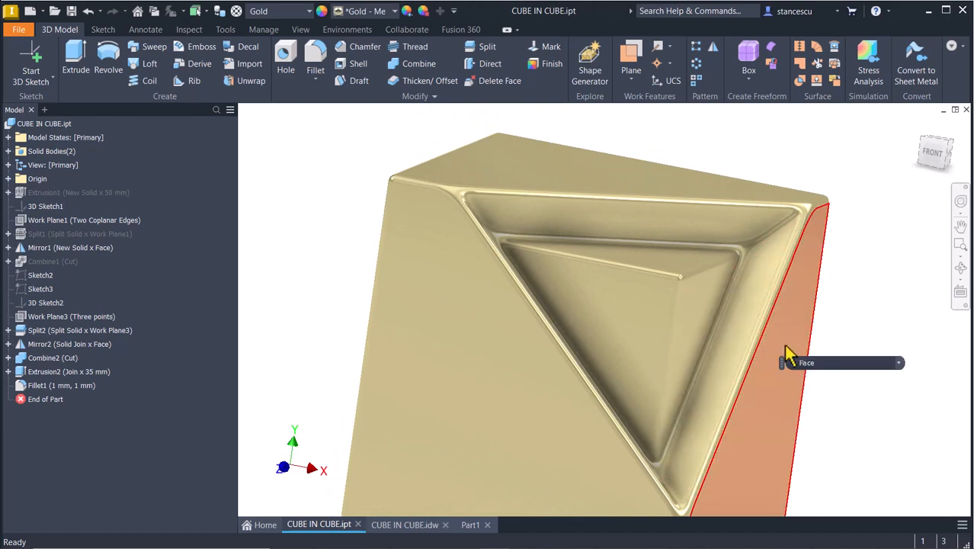
middle_click_drag(791, 373, 761, 357, "shift")
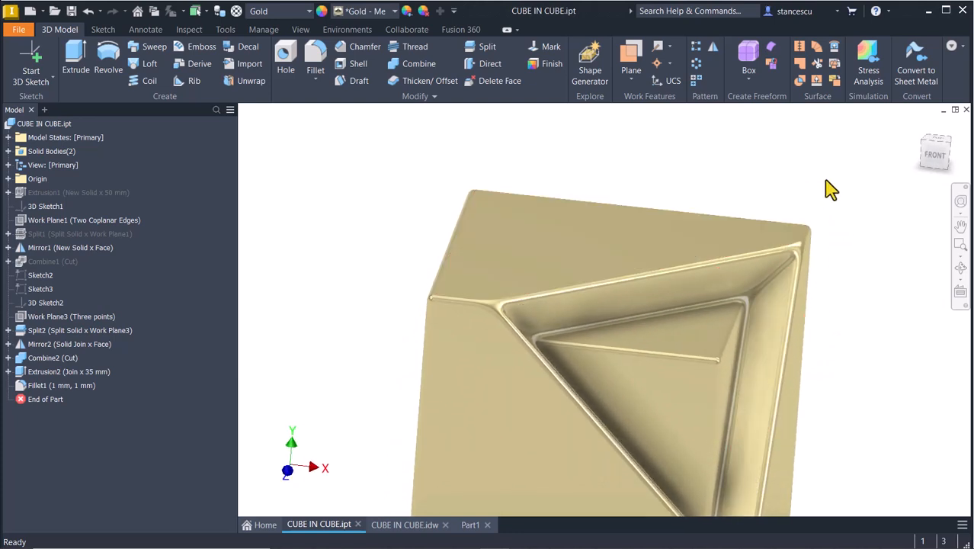
key("F6")
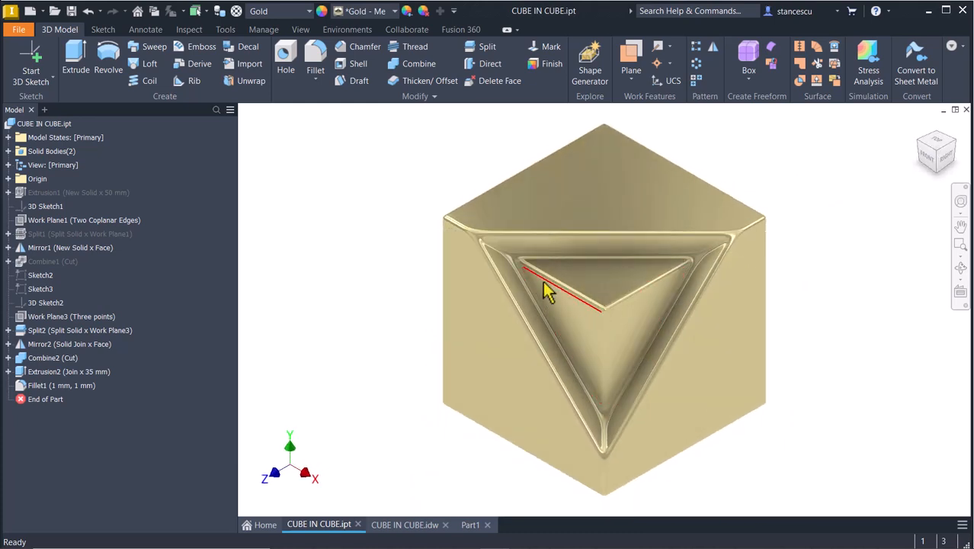
left_click(464, 526)
- Start a new sketch on the origin XY Plane with the model sliced away
left_click(362, 331)
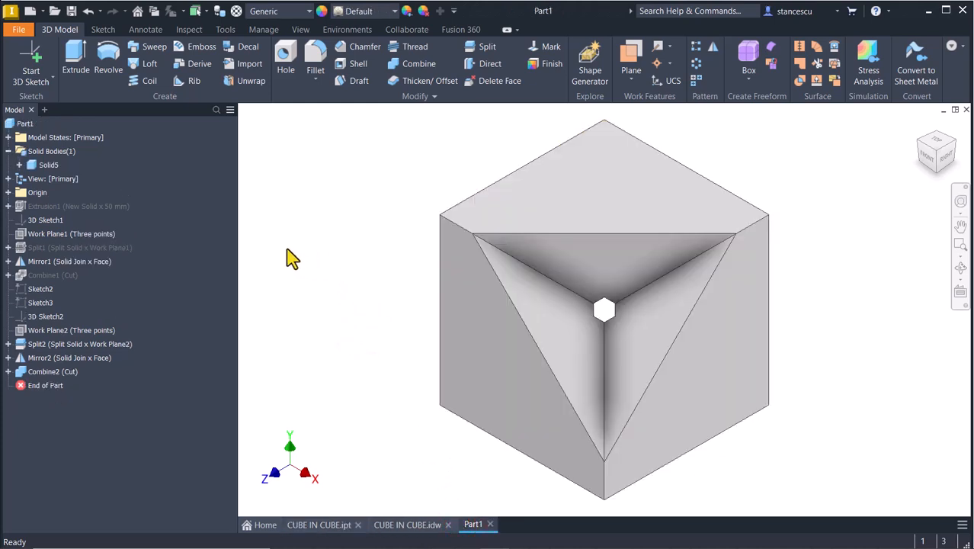
left_click(8, 193)
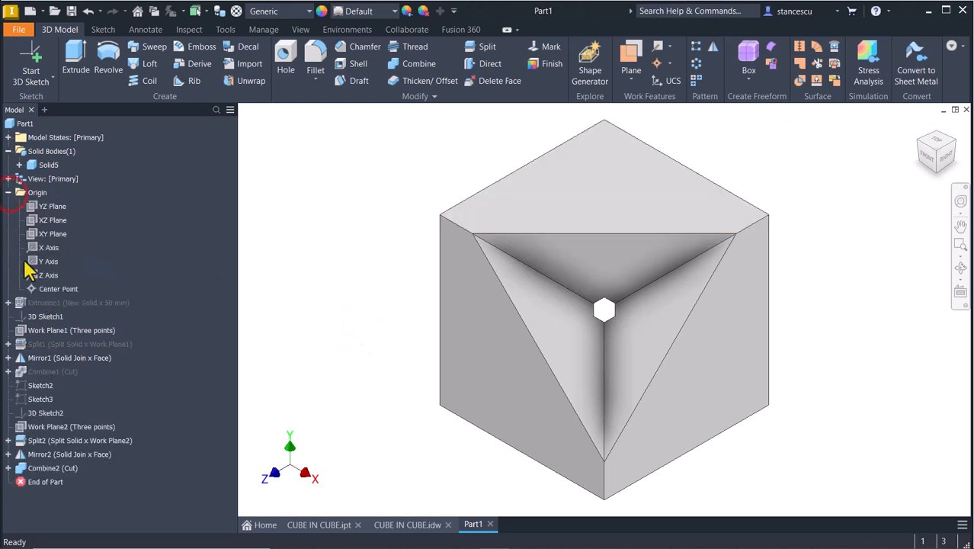
left_click(44, 234)
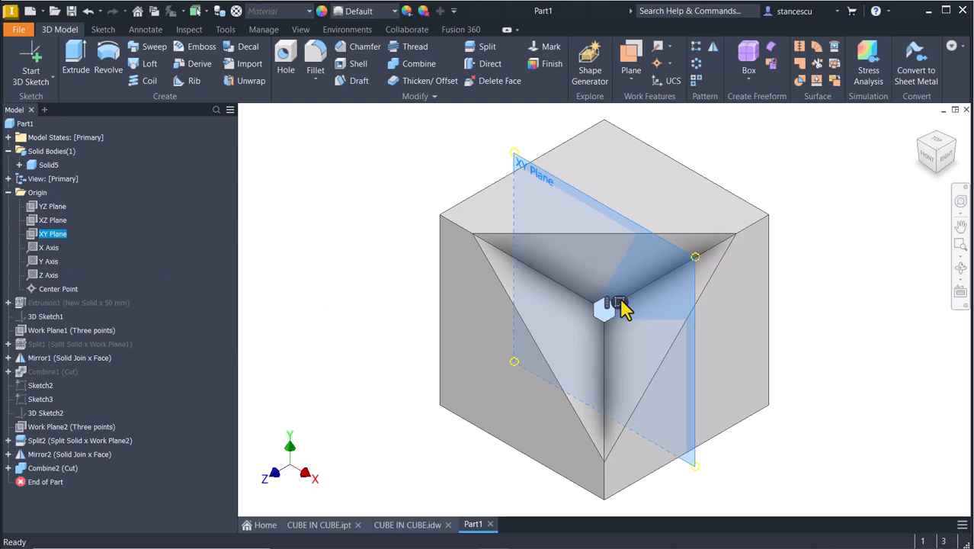
left_click(621, 300)
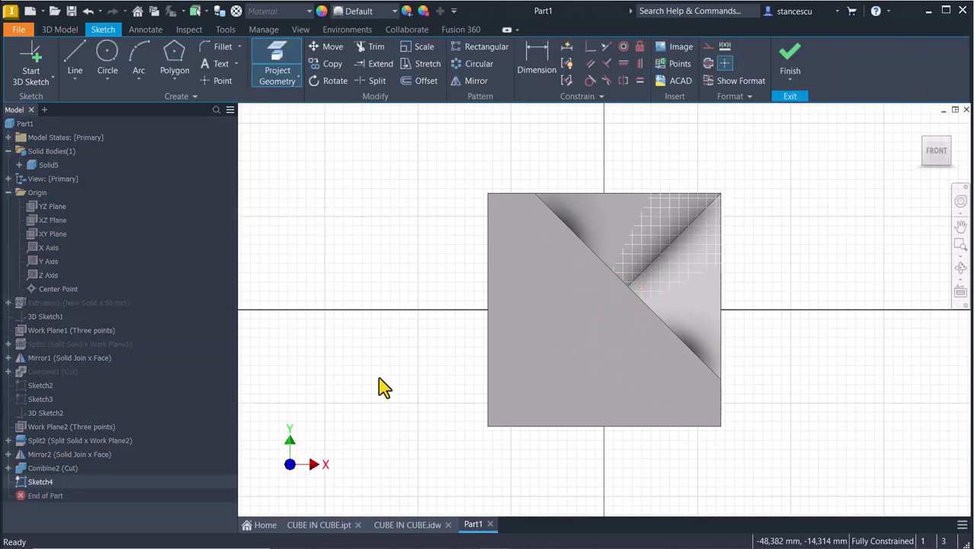
key("F7")
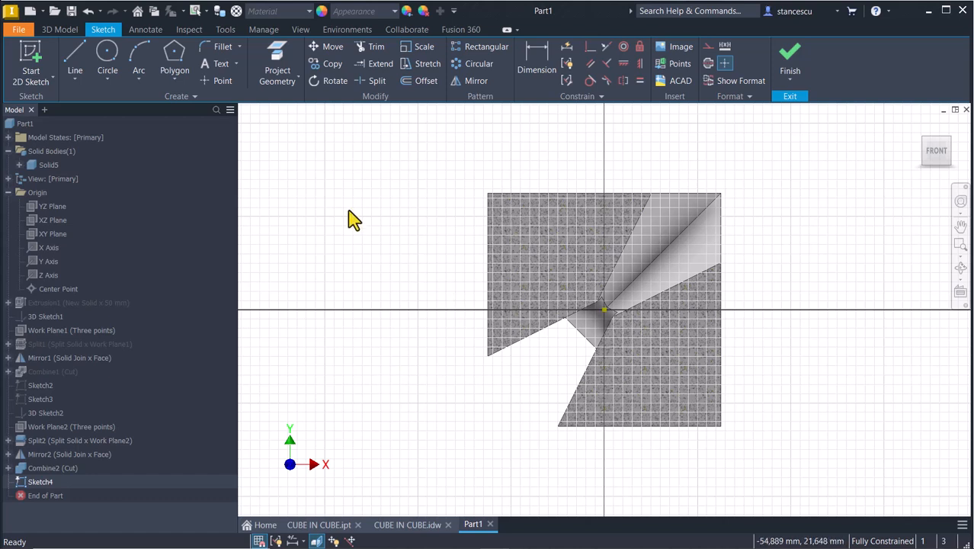
- Draw a square polygon centred on the sketch origin with a horizontal top edge
left_click(175, 58)
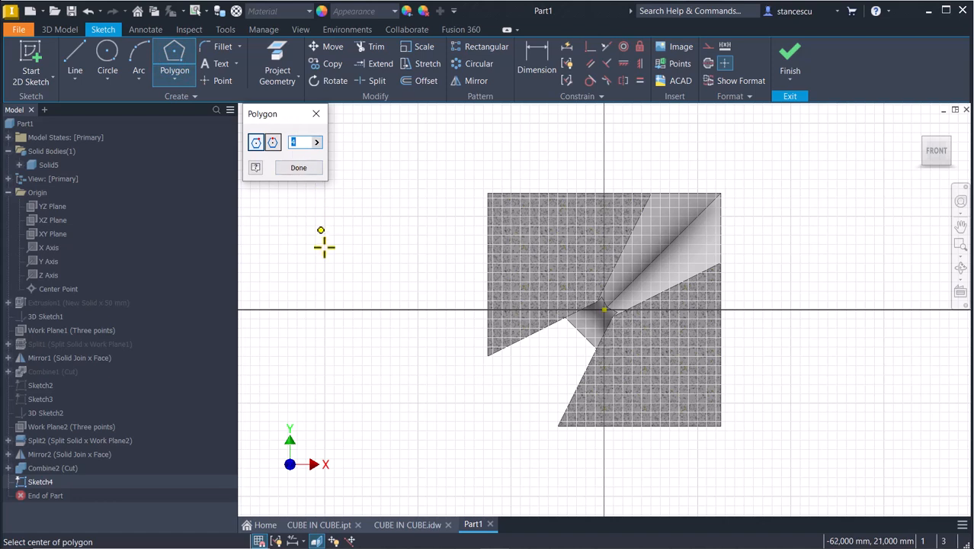
left_click(604, 310)
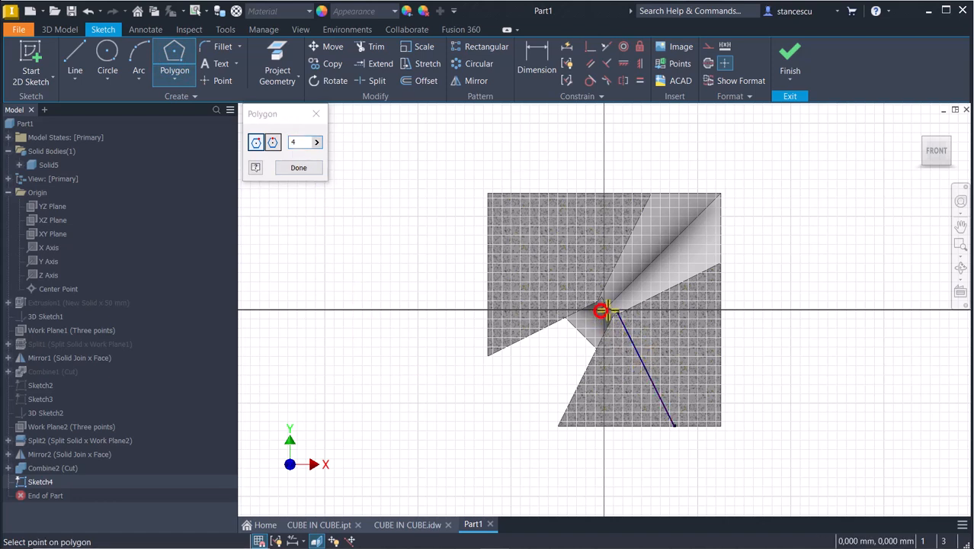
left_click(679, 250)
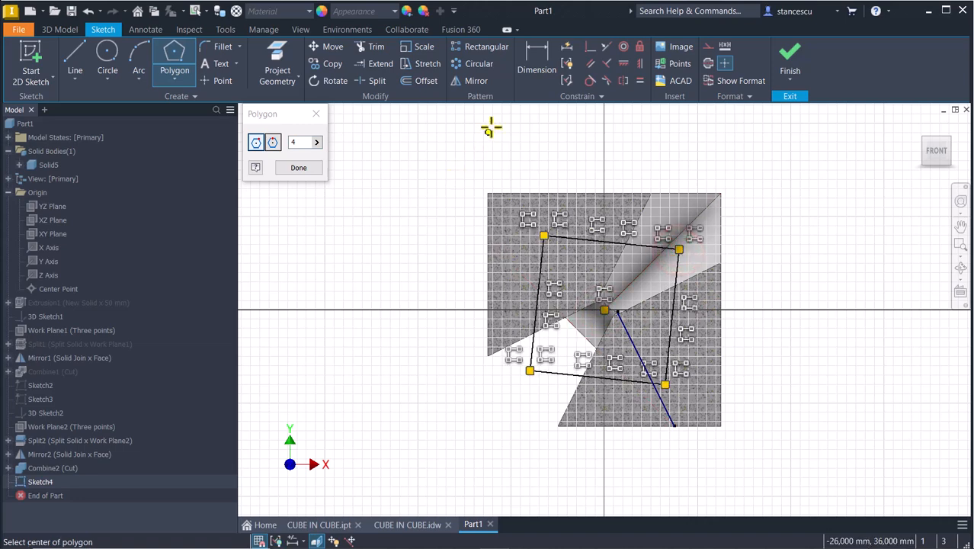
left_click(624, 64)
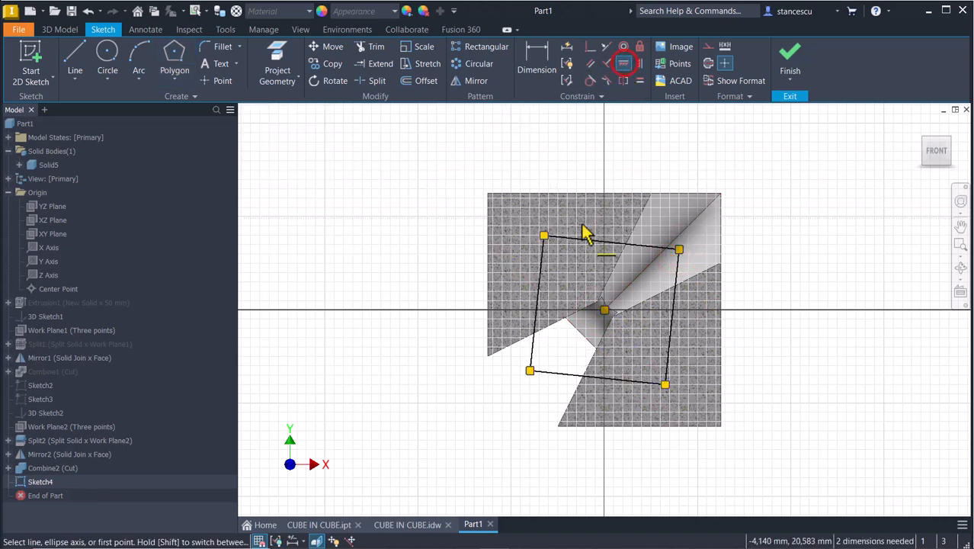
left_click(581, 239)
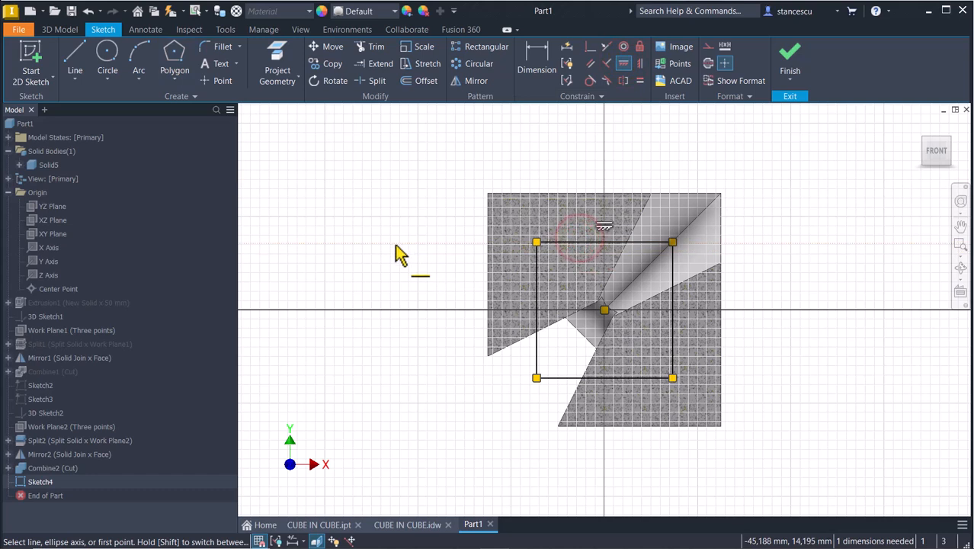
- Dimension the square's width as 50-2*7.5 (35 mm) and finish the sketch
left_click(541, 50)
left_click(578, 239)
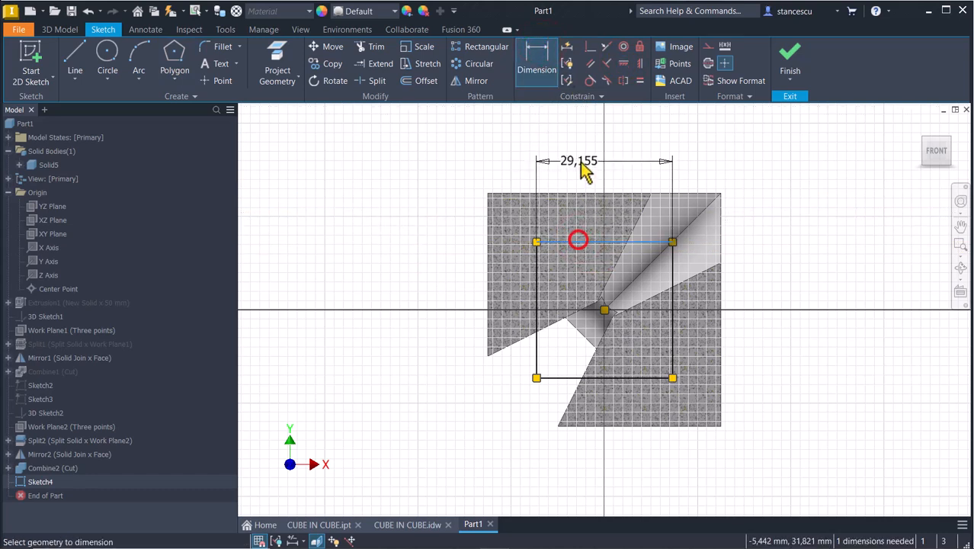
left_click(584, 155)
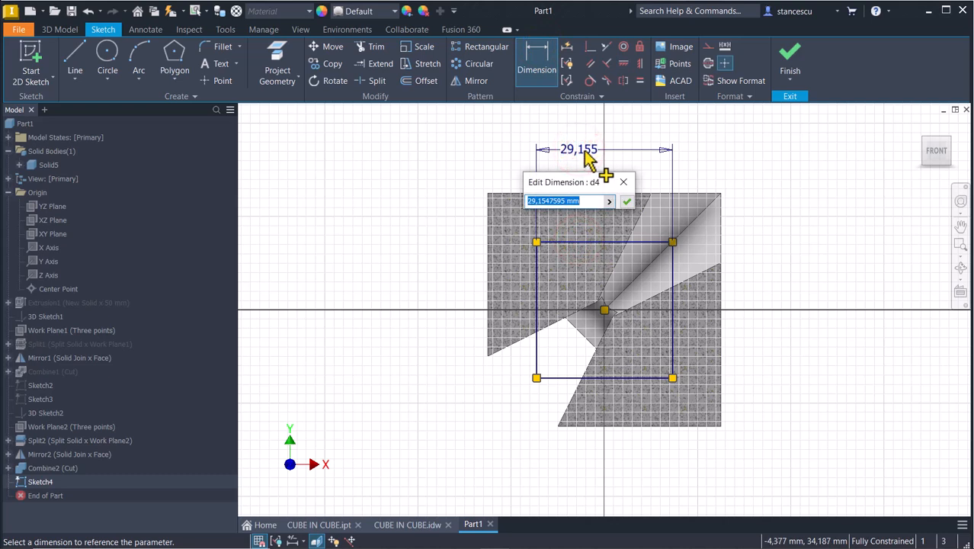
type("50-")
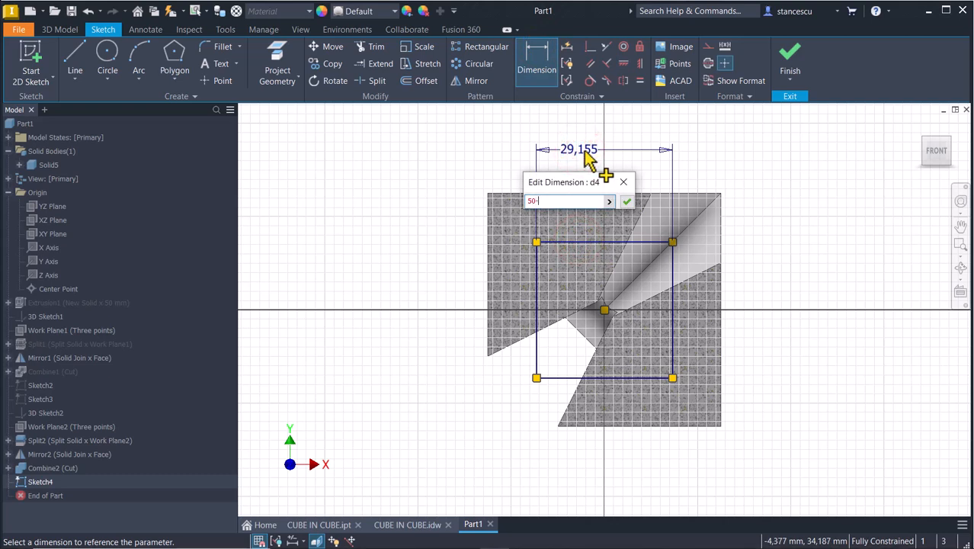
type("2*7.5")
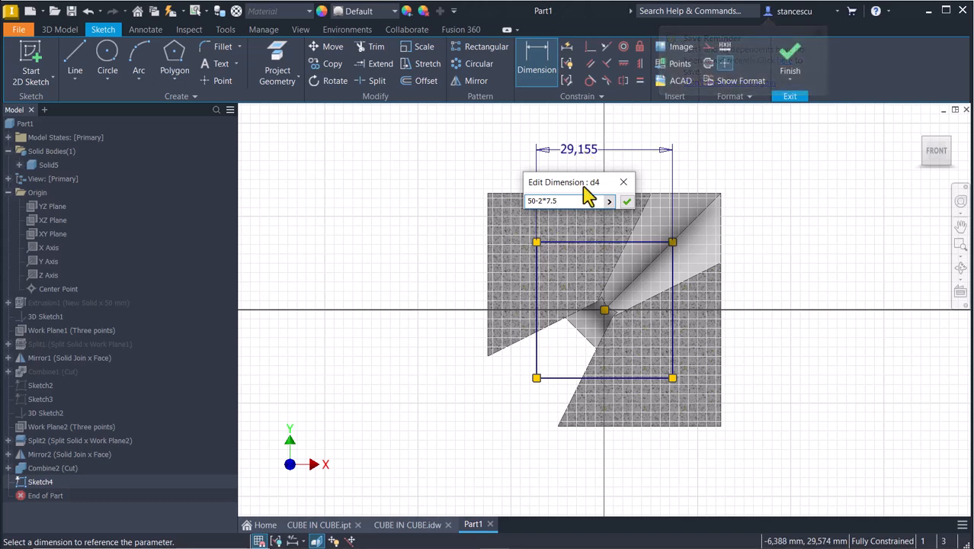
left_click(627, 202)
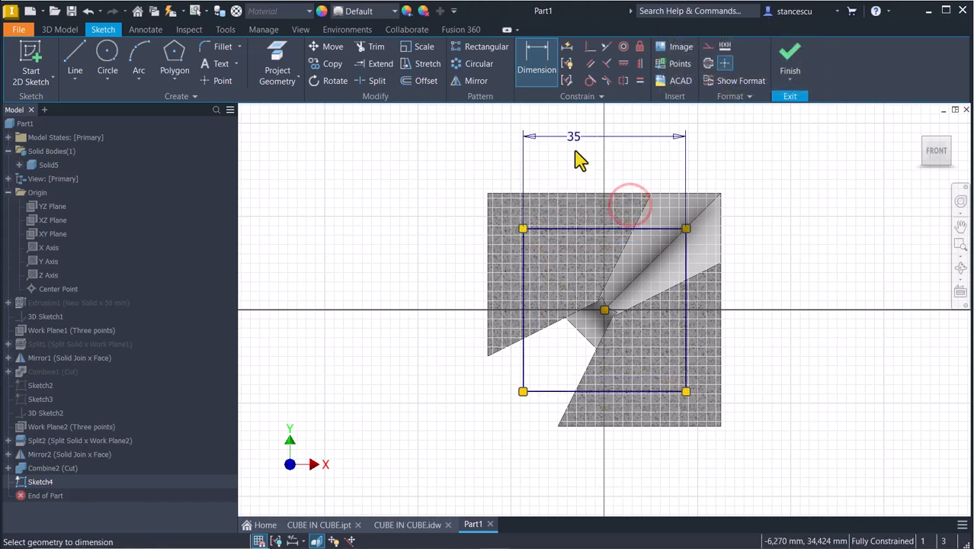
left_click(934, 210)
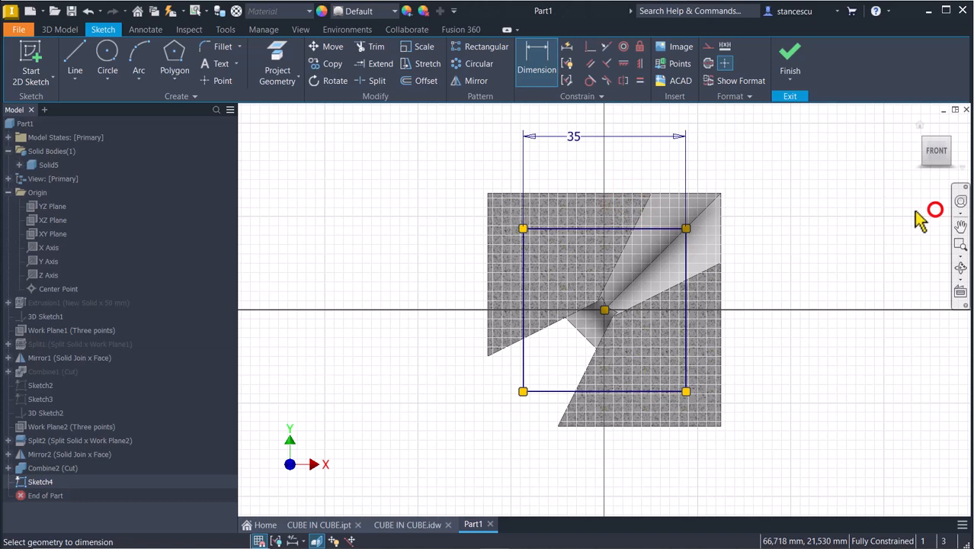
left_click(790, 57)
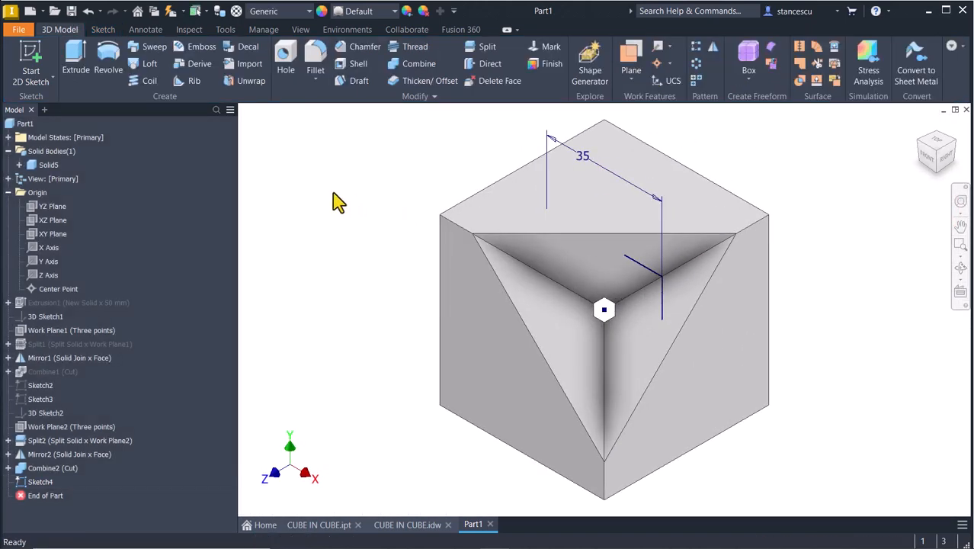
- Extrude the 35 mm square symmetrically by 35 mm as a join, then return to Home view
left_click(75, 58)
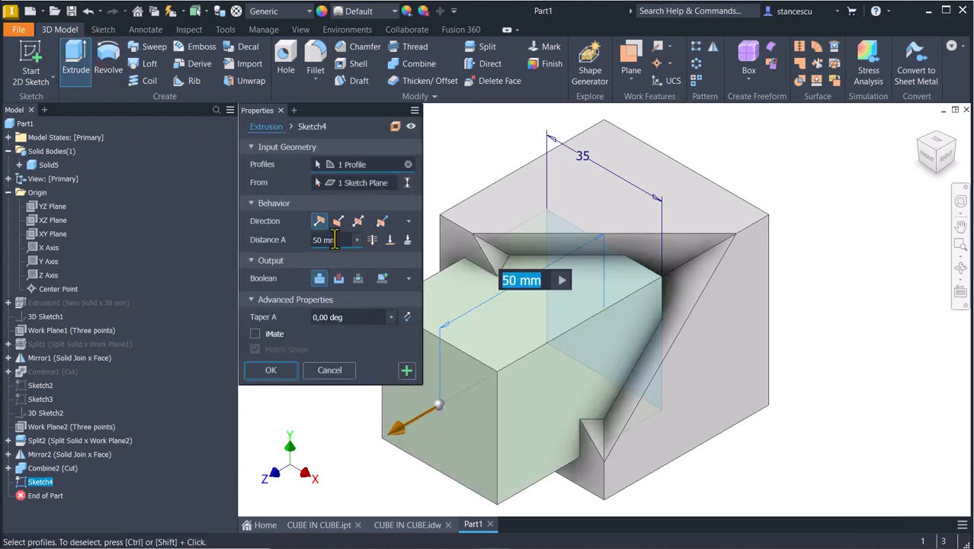
left_click(358, 220)
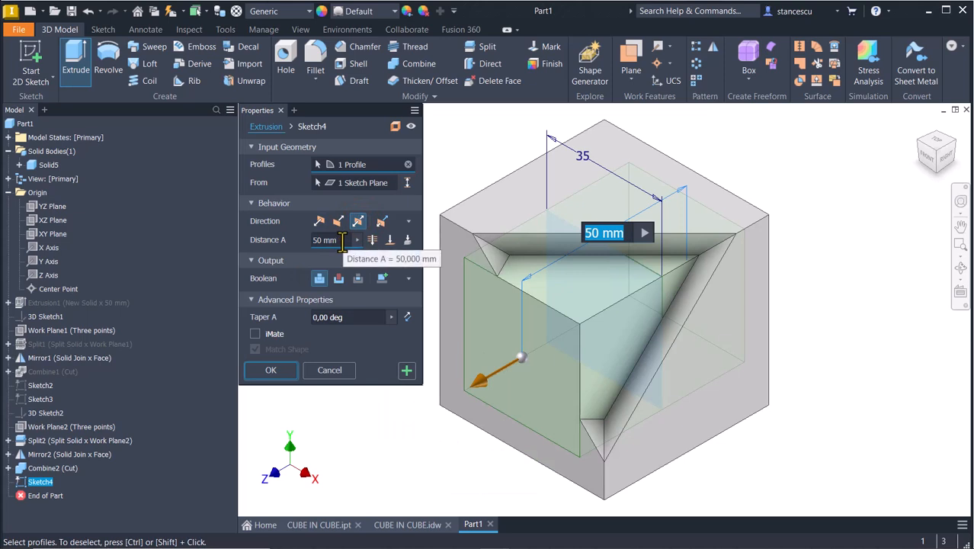
type("35")
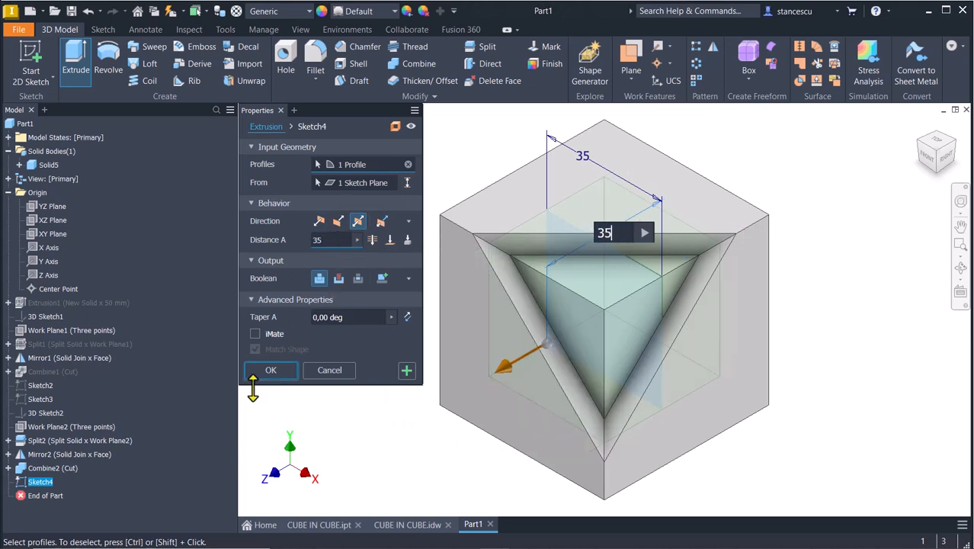
left_click(273, 371)
middle_click_drag(289, 393, 395, 383, "shift")
key("F6")
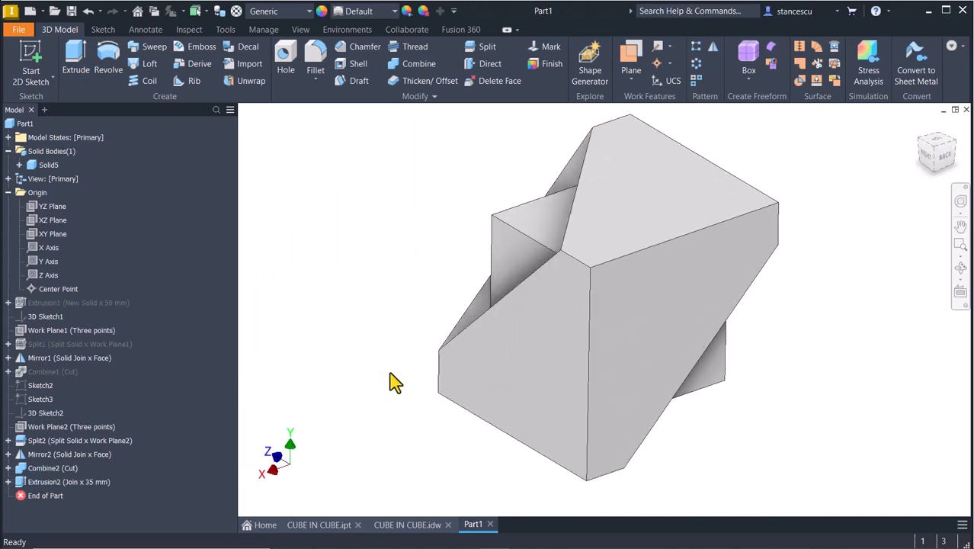
key("F6")
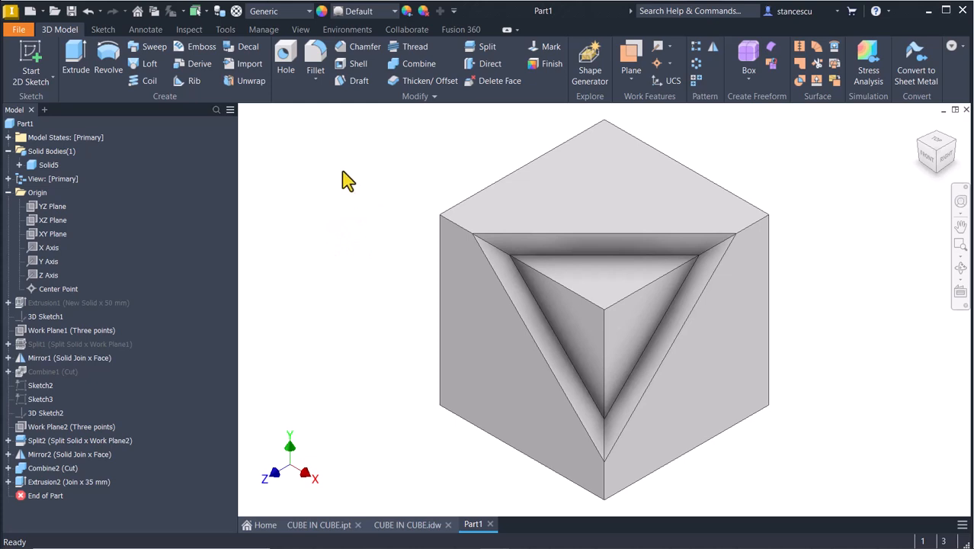
left_click(329, 59)
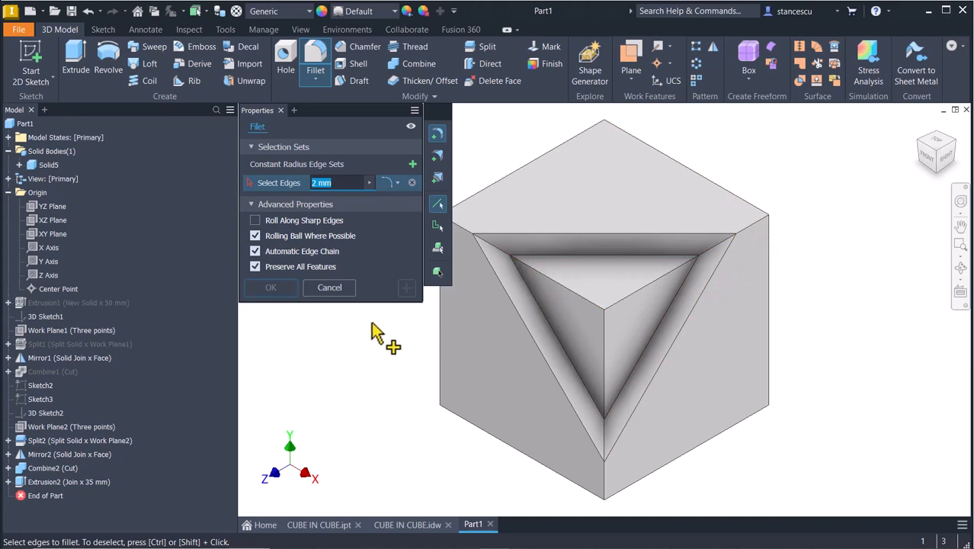
left_click(438, 273)
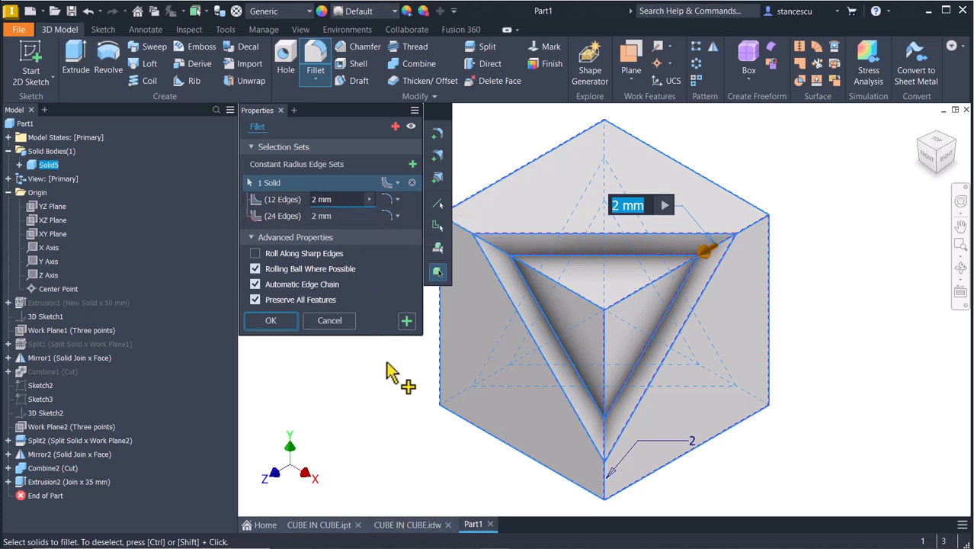
left_click(329, 320)
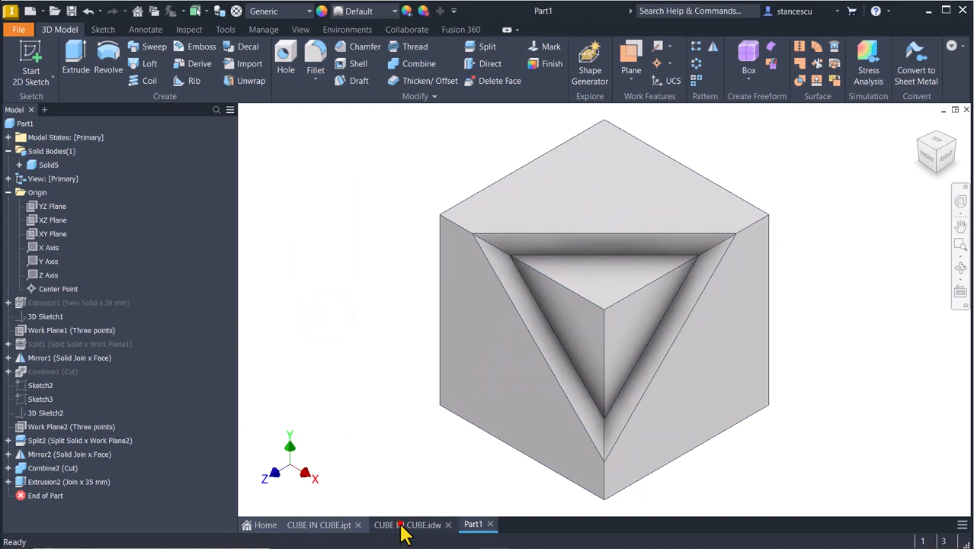
left_click(404, 525)
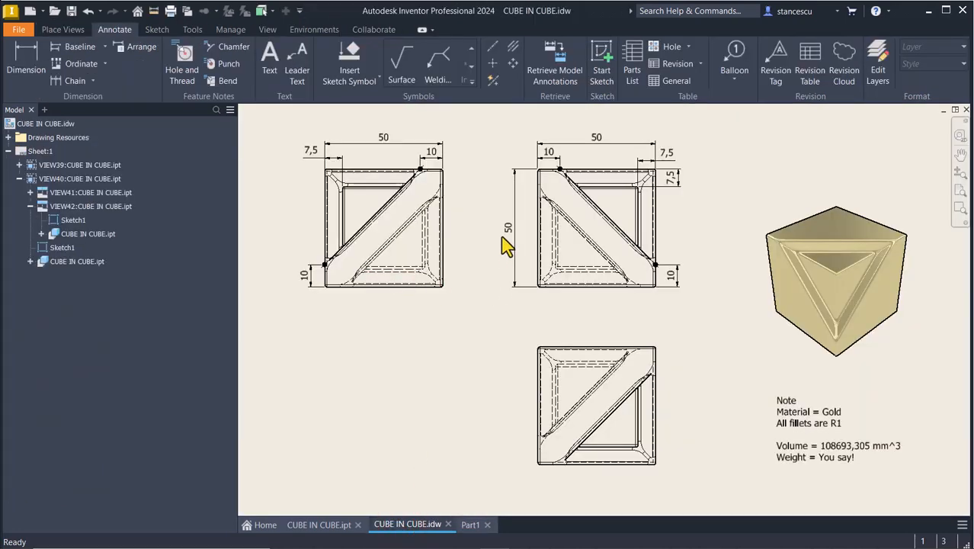
scroll(502, 237, "up", 5)
scroll(502, 237, "down", 4)
scroll(500, 242, "down", 1)
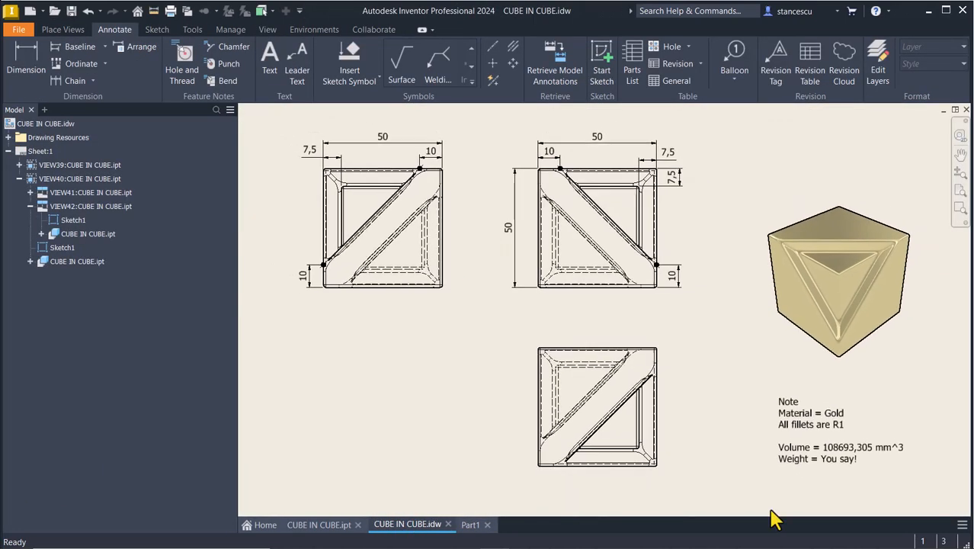
left_click(792, 427)
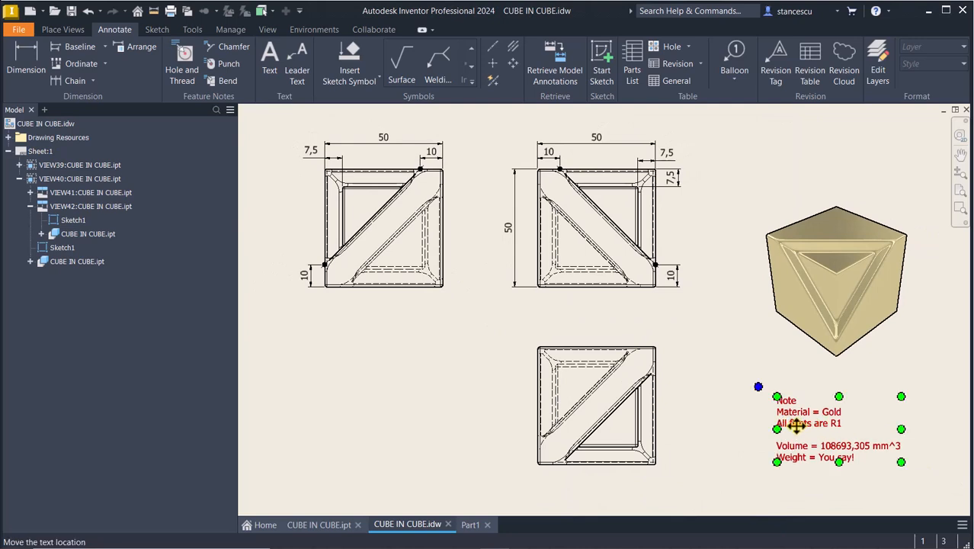
key("Escape")
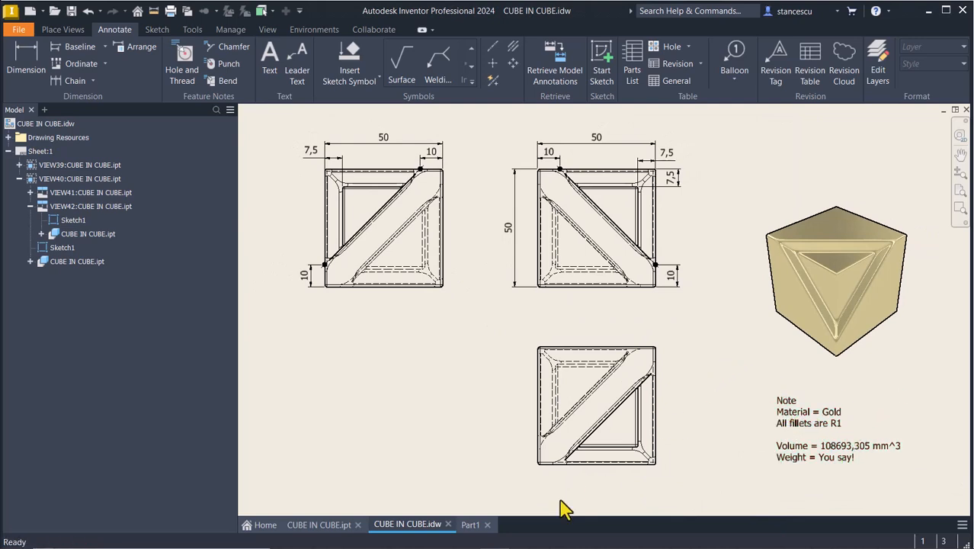
left_click(472, 526)
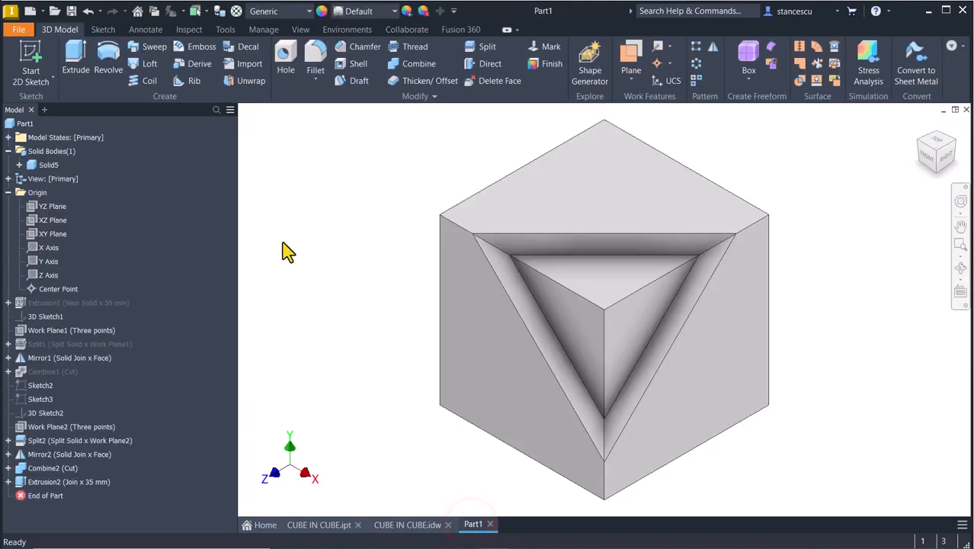
left_click(316, 59)
left_click(438, 272)
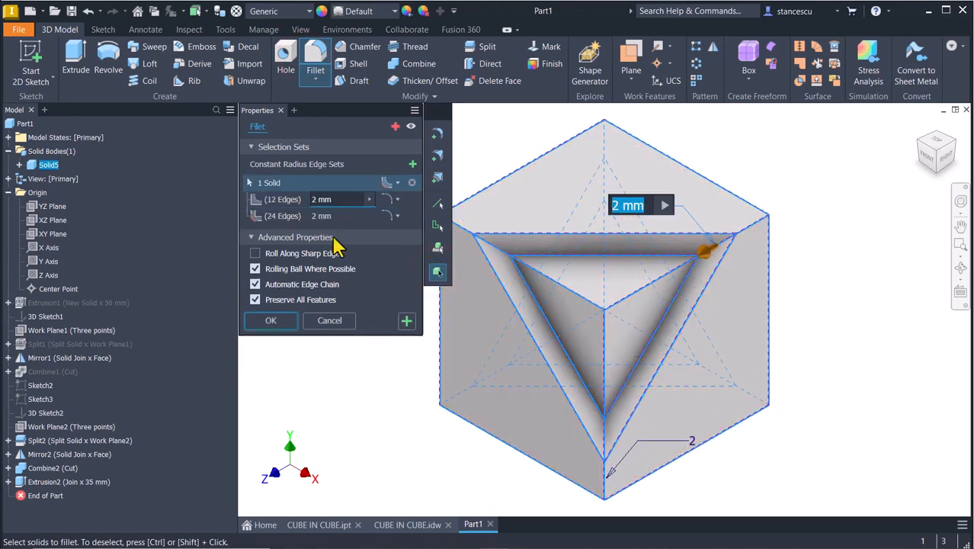
- Set both the 12-edge and 24-edge fillet radii to 1 mm and apply the fillet
left_click(341, 199)
type("1")
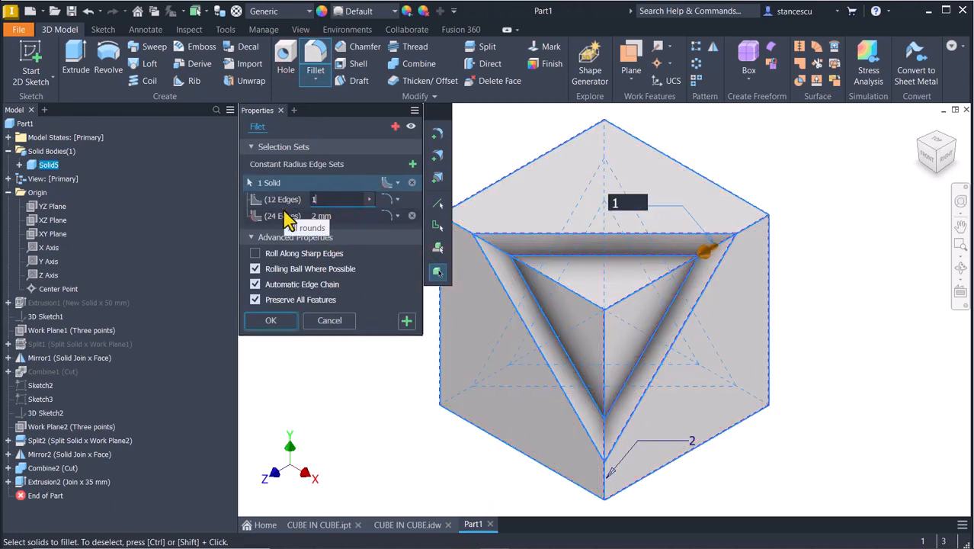
left_click(340, 217)
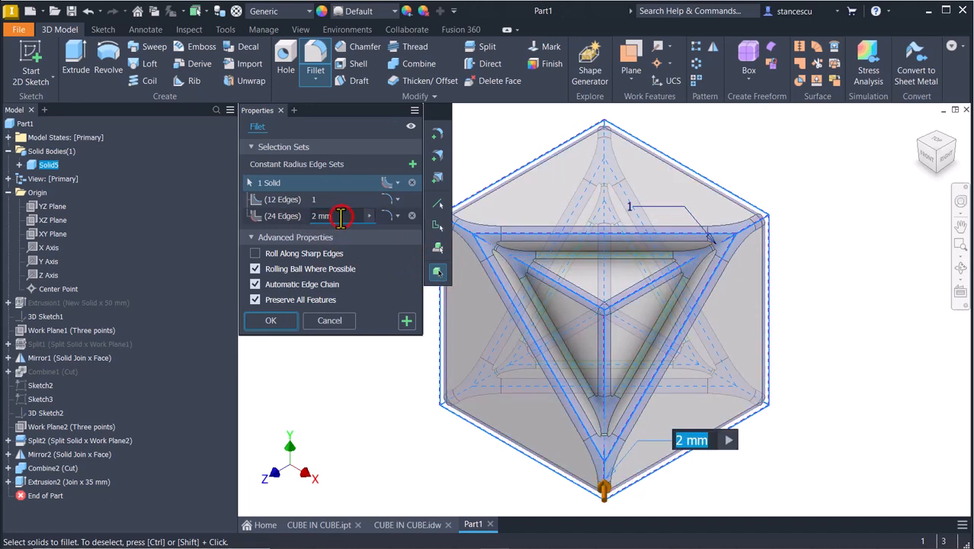
type("1")
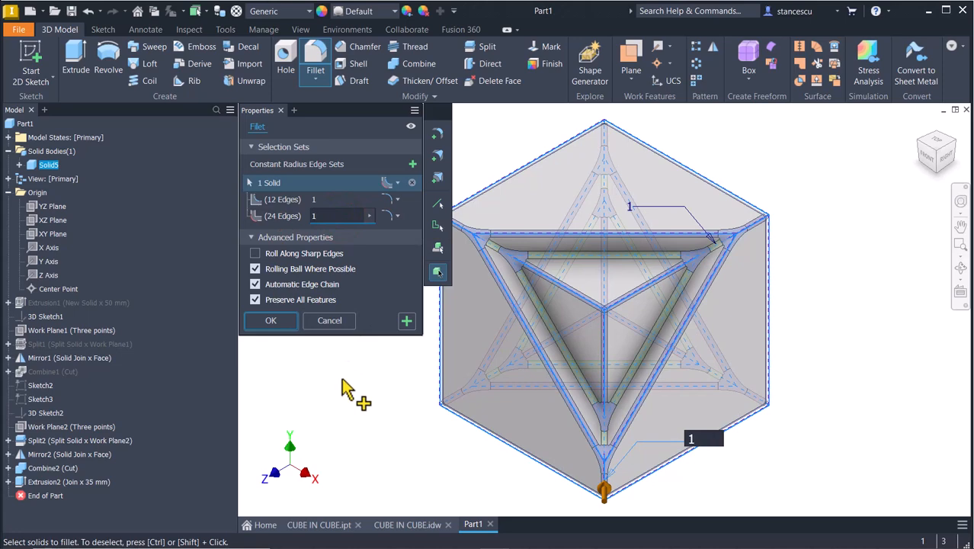
left_click(272, 321)
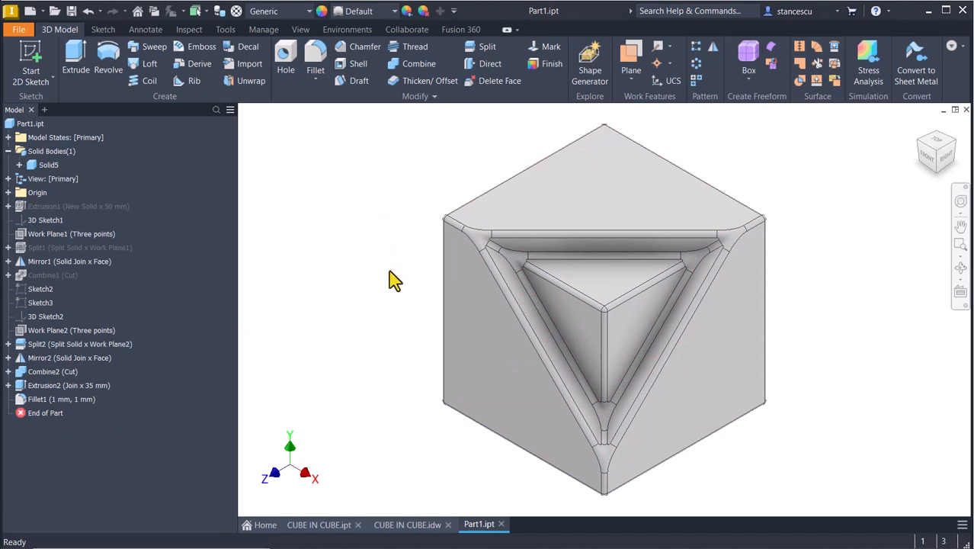
- Copy Part1's volume, 98026,588 mm^3, from the Physical tab of its iProperties
left_click(24, 123)
right_click(25, 123)
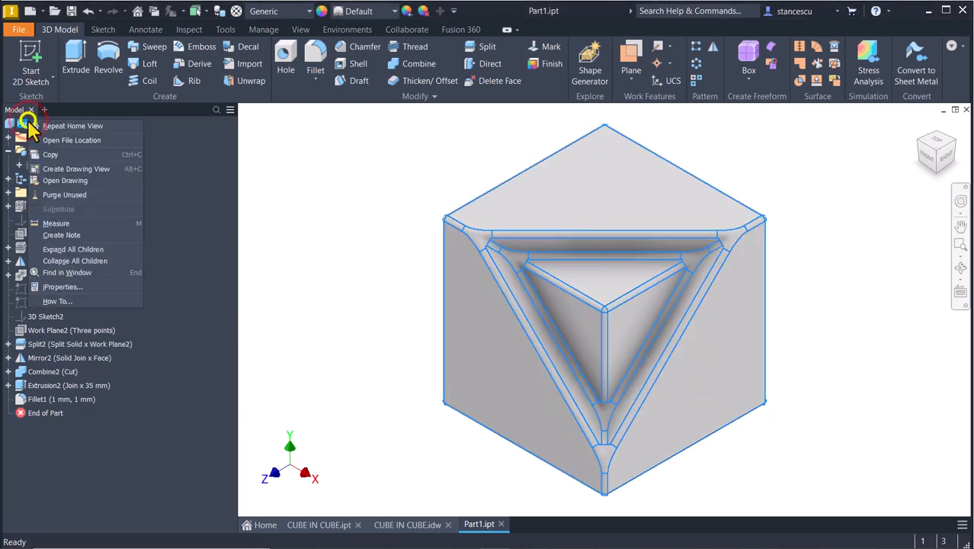
left_click(69, 286)
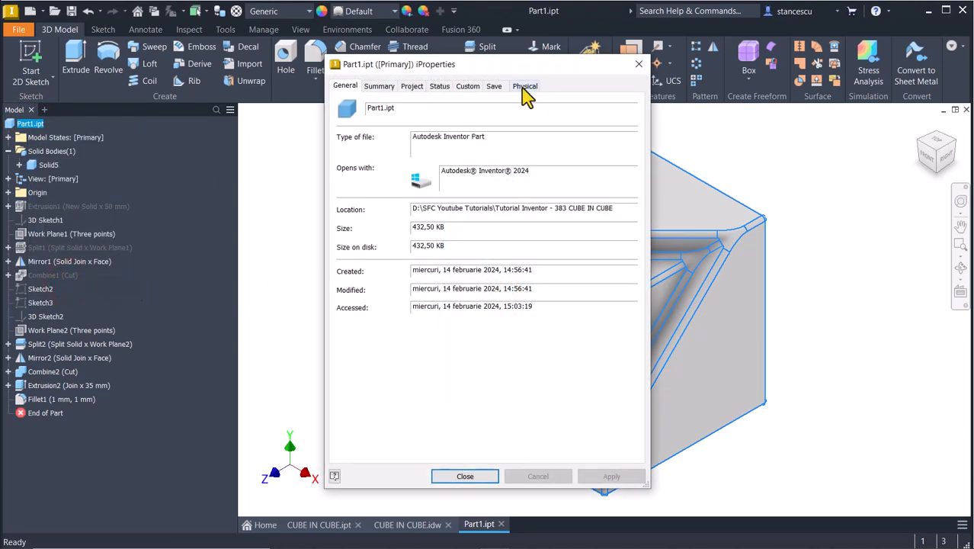
left_click(524, 87)
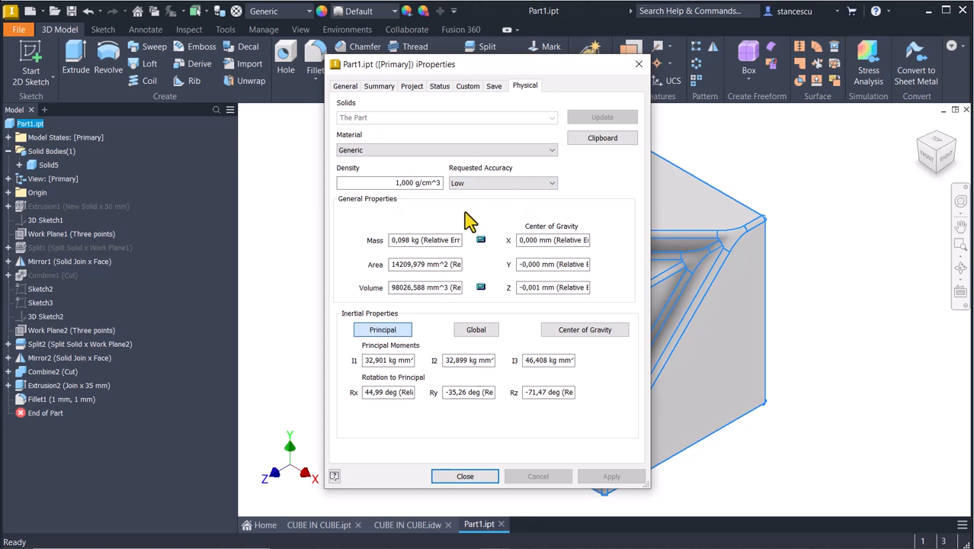
double_click(412, 288)
left_click_drag(449, 288, 358, 287)
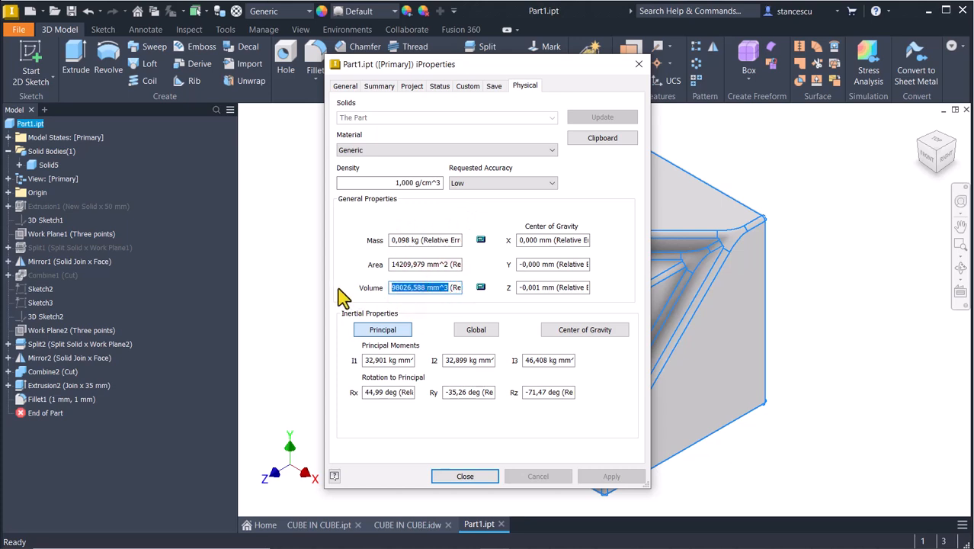
key("ctrl+c")
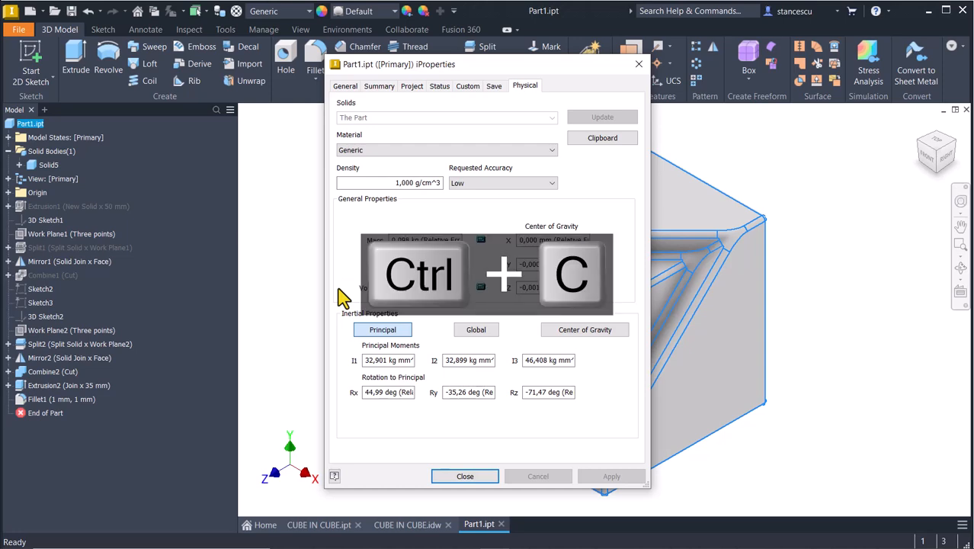
left_click(464, 476)
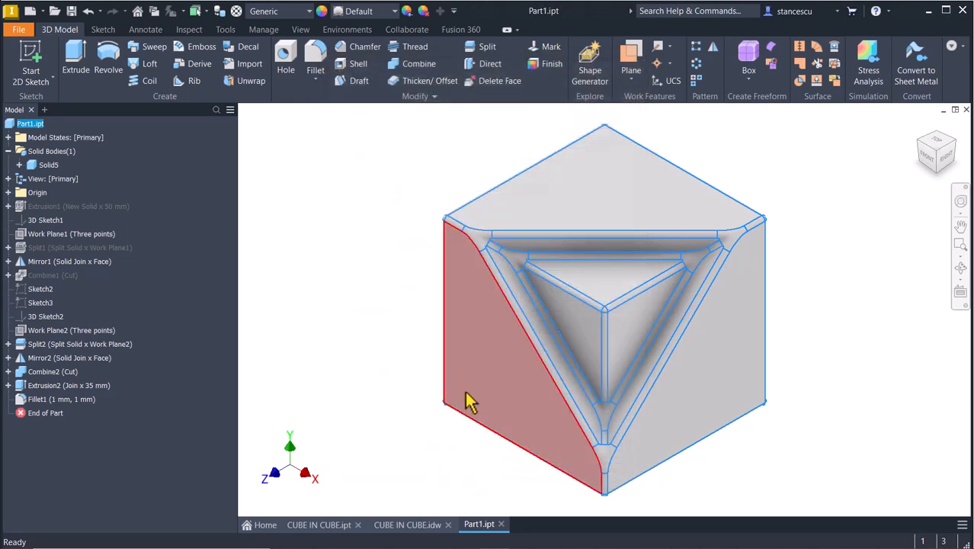
- In the CUBE IN CUBE.idw note, replace Volume 108693,305 mm^3 with 98026,588 mm^3
left_click(428, 526)
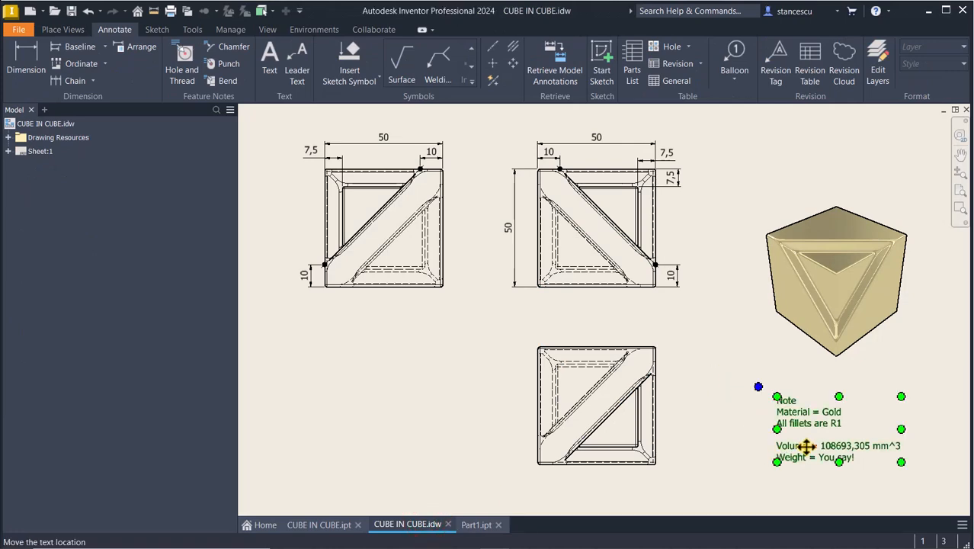
double_click(779, 448)
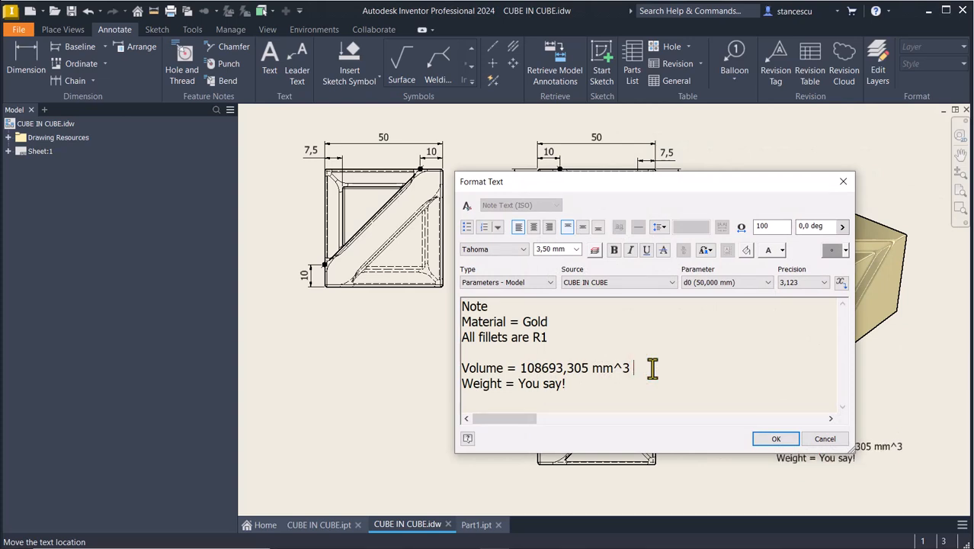
key("ctrl+v")
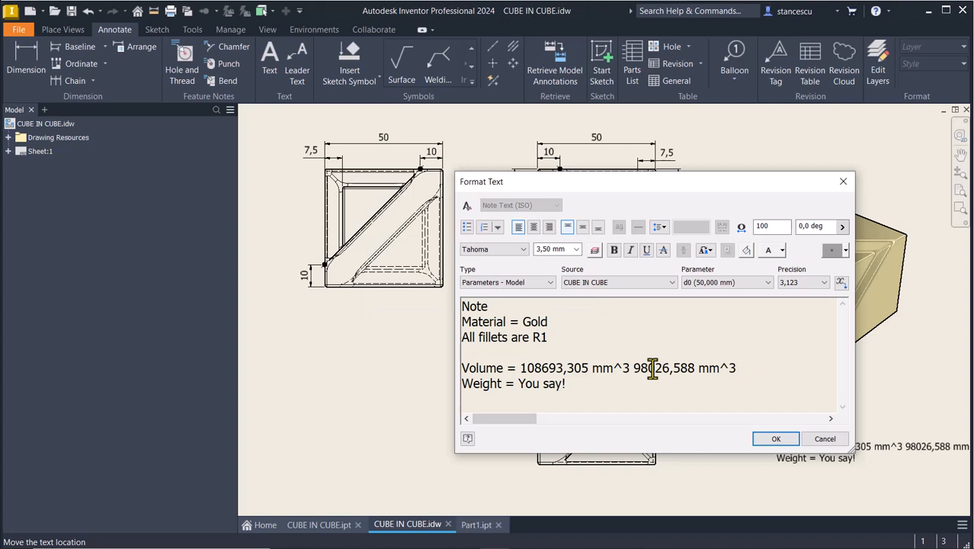
left_click(632, 371)
left_click_drag(520, 368, 634, 369)
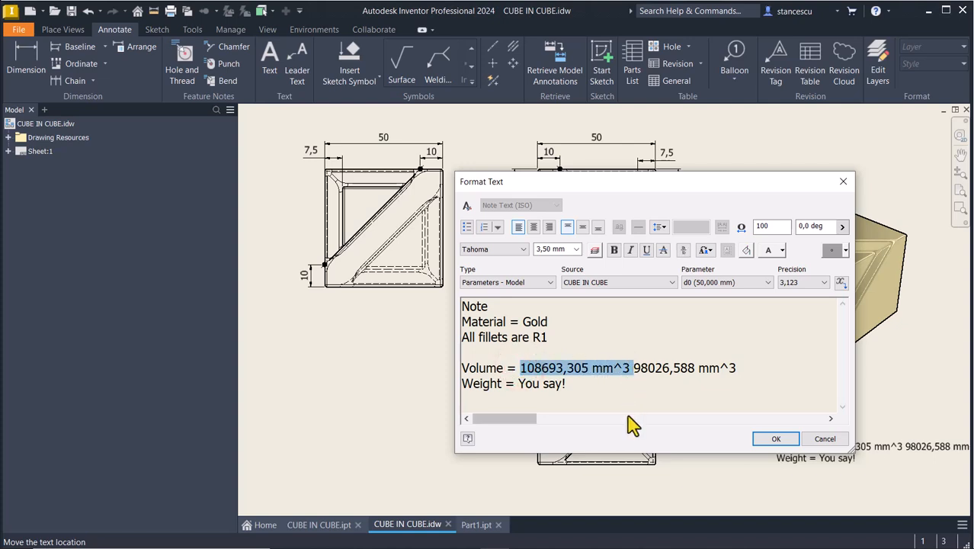
key("Delete")
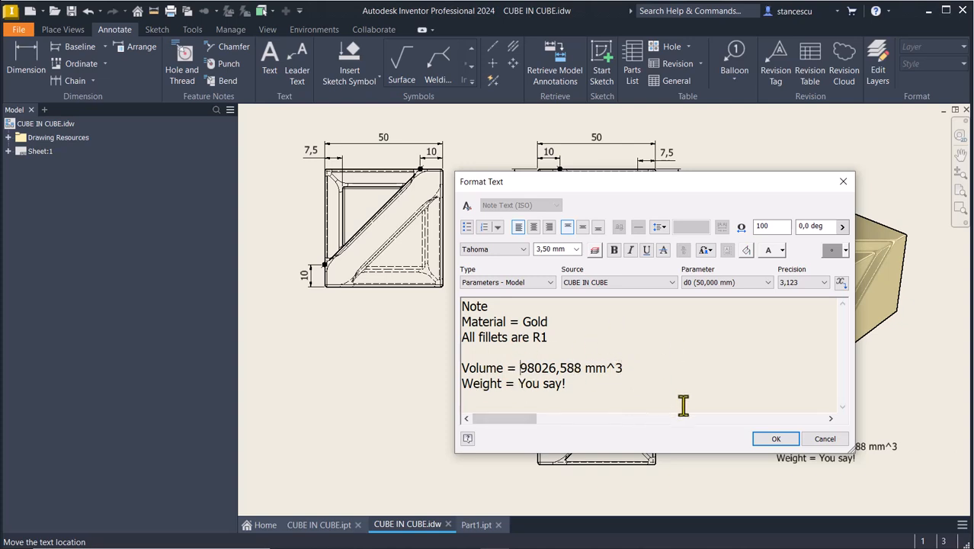
left_click(776, 440)
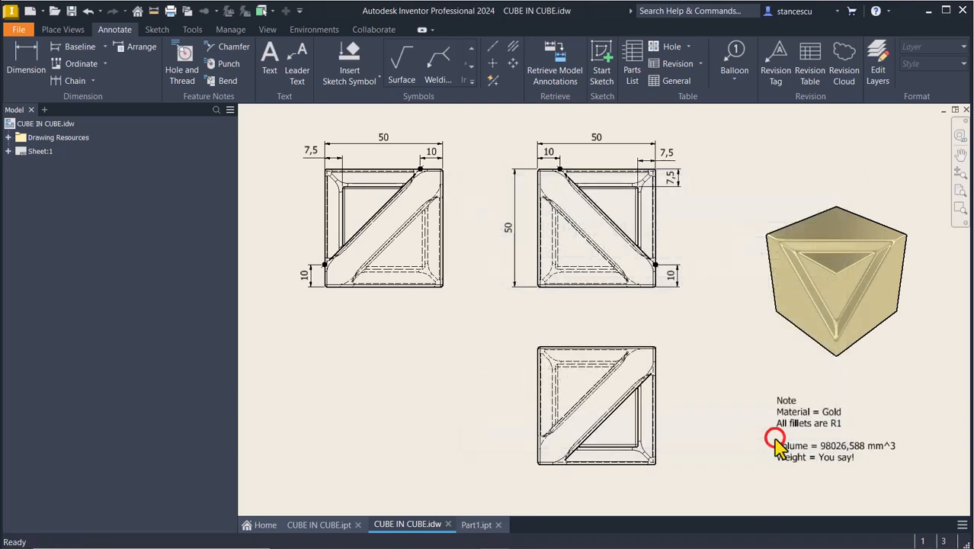
left_click(380, 320)
left_click(476, 525)
- Set Part1's material to Gold and its appearance to Gold - Metal
left_click(402, 168)
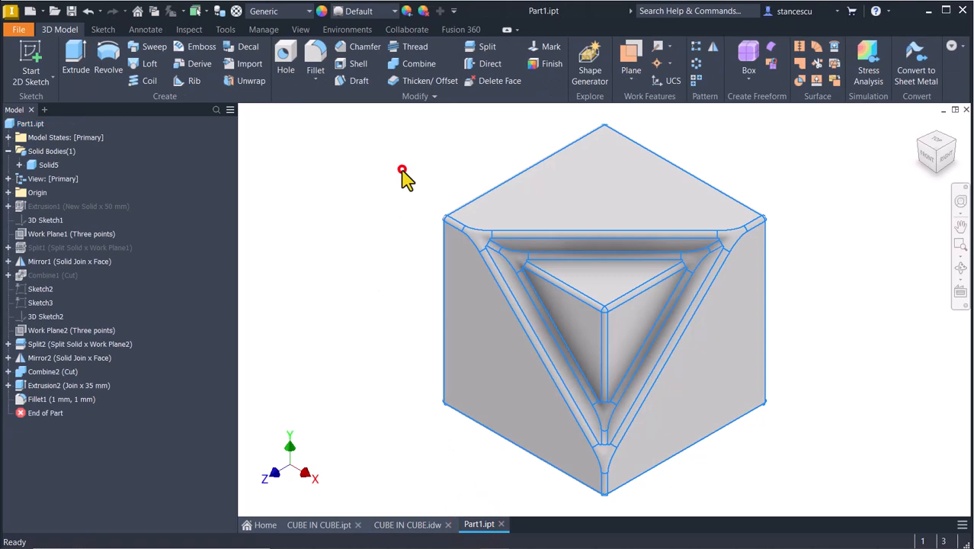
left_click(306, 11)
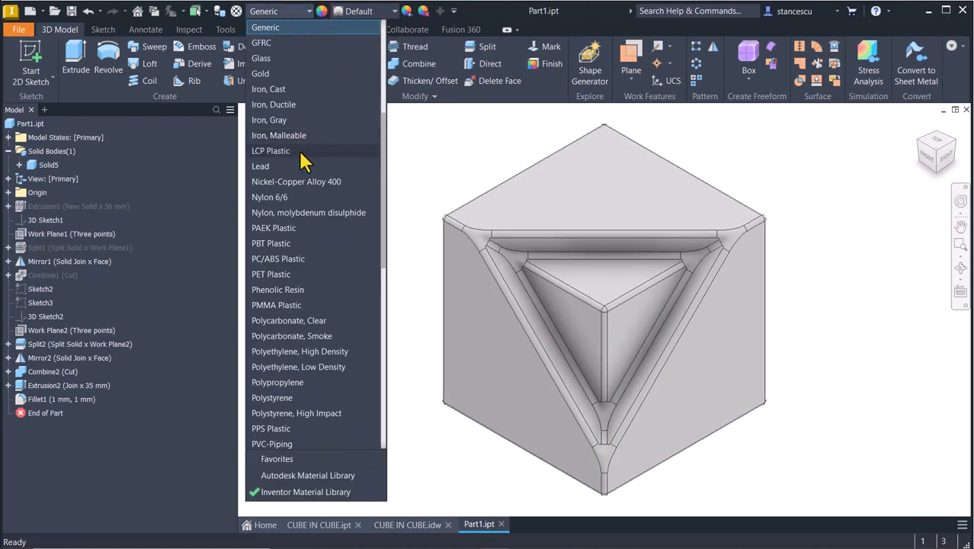
left_click(275, 76)
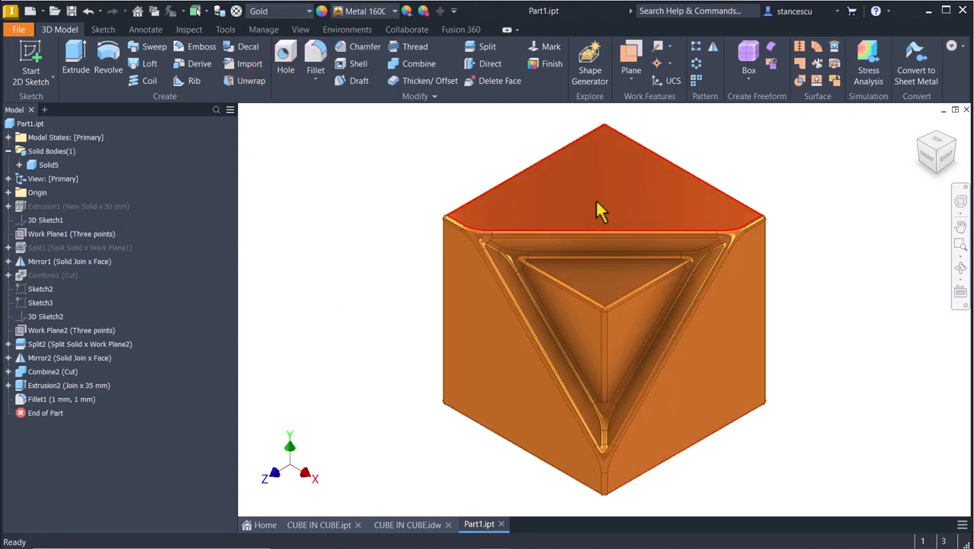
left_click(375, 11)
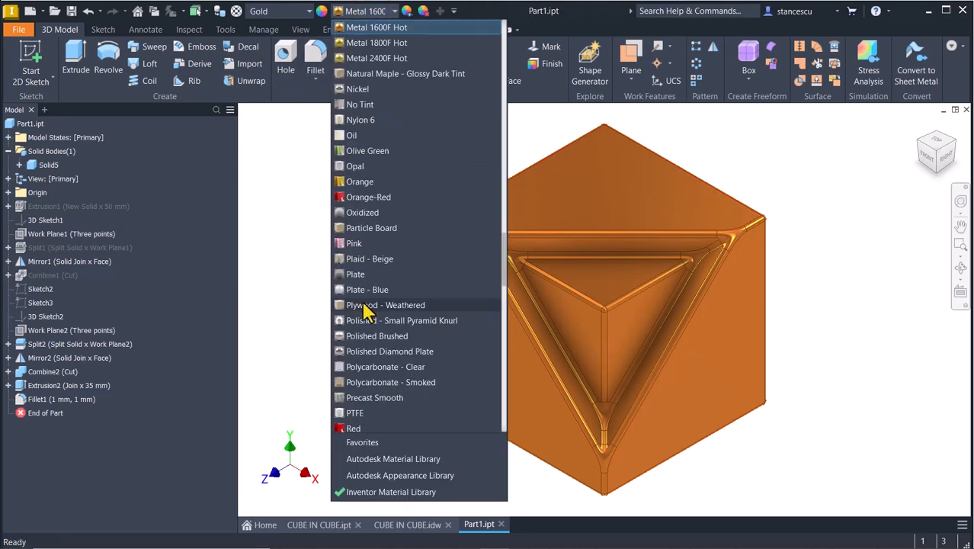
scroll(366, 309, "up", 10)
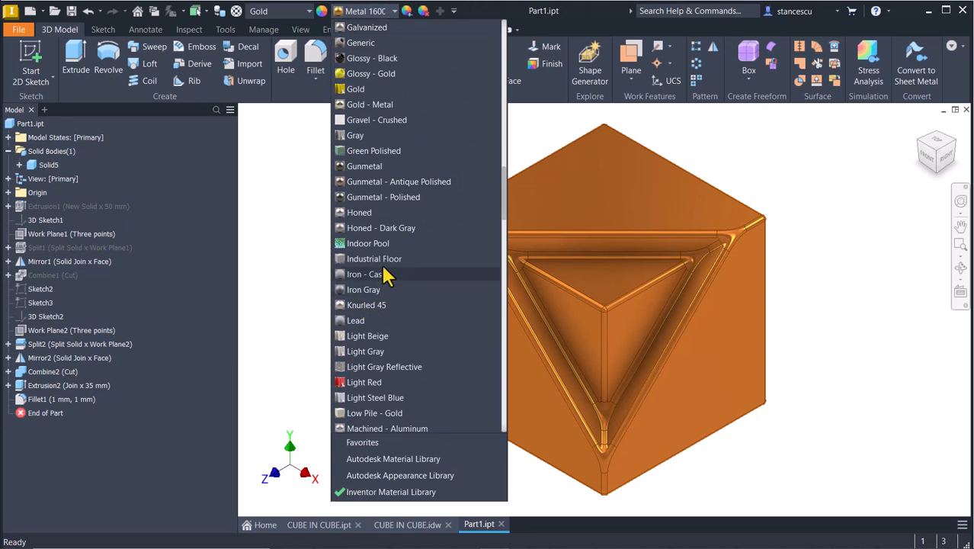
left_click(378, 105)
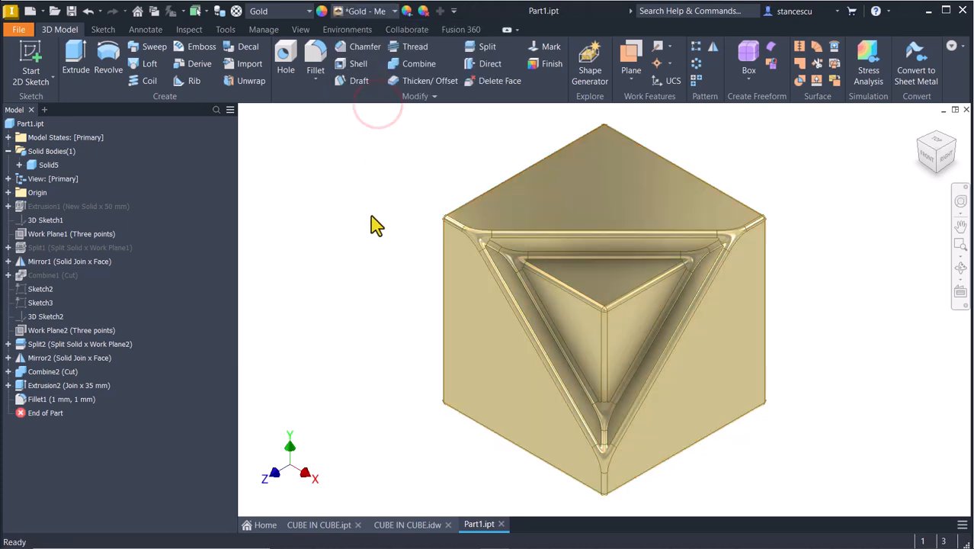
- Switch the model's visual style to Shaded, without edges
left_click(300, 30)
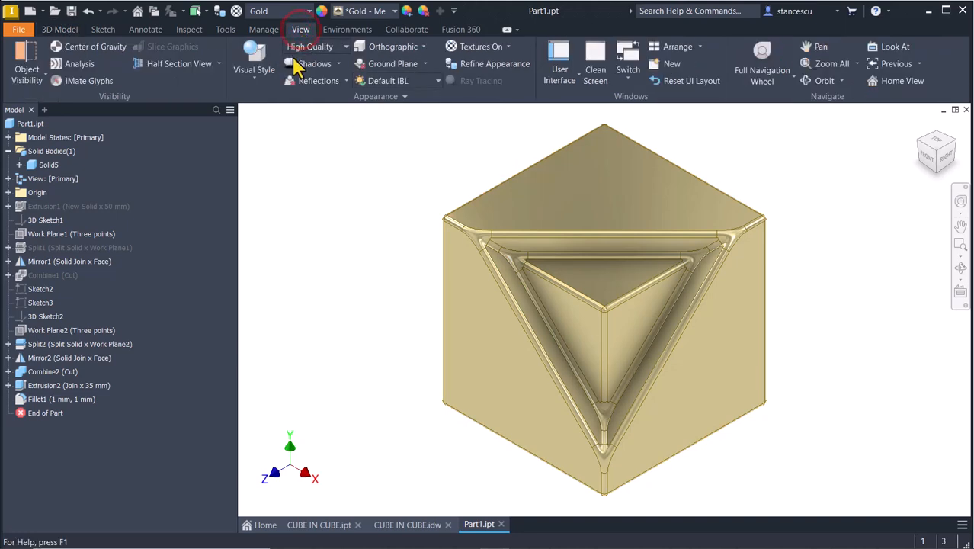
left_click(254, 58)
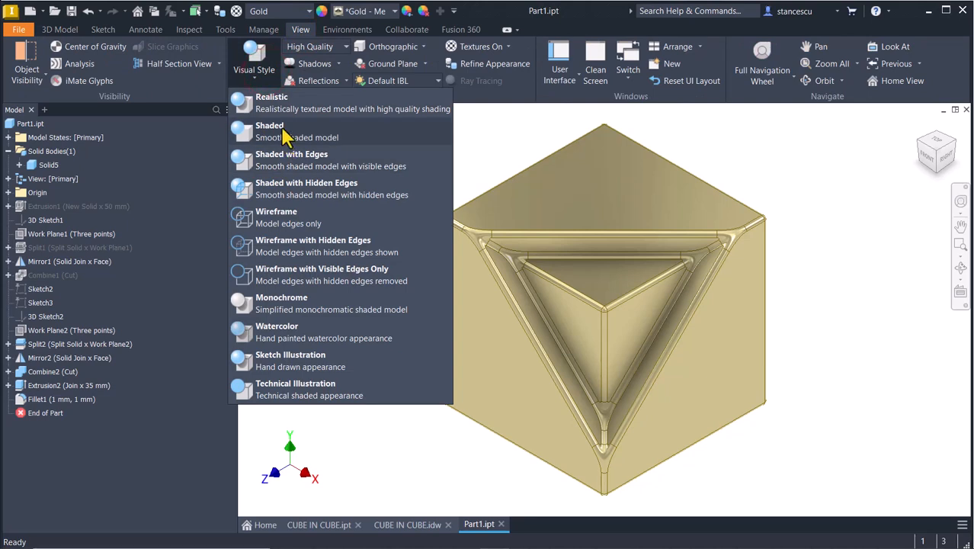
left_click(283, 134)
left_click(325, 300)
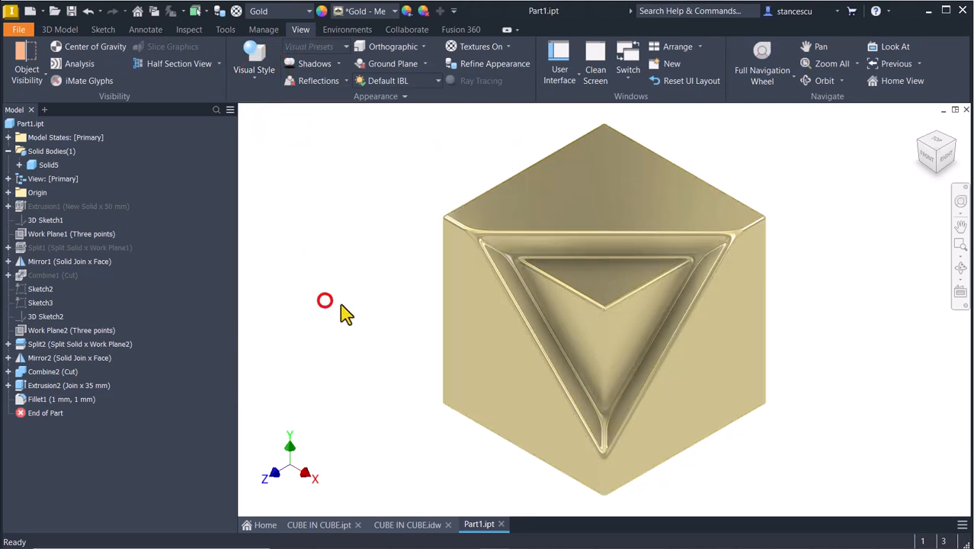
left_click(330, 526)
left_click(479, 526)
left_click(318, 525)
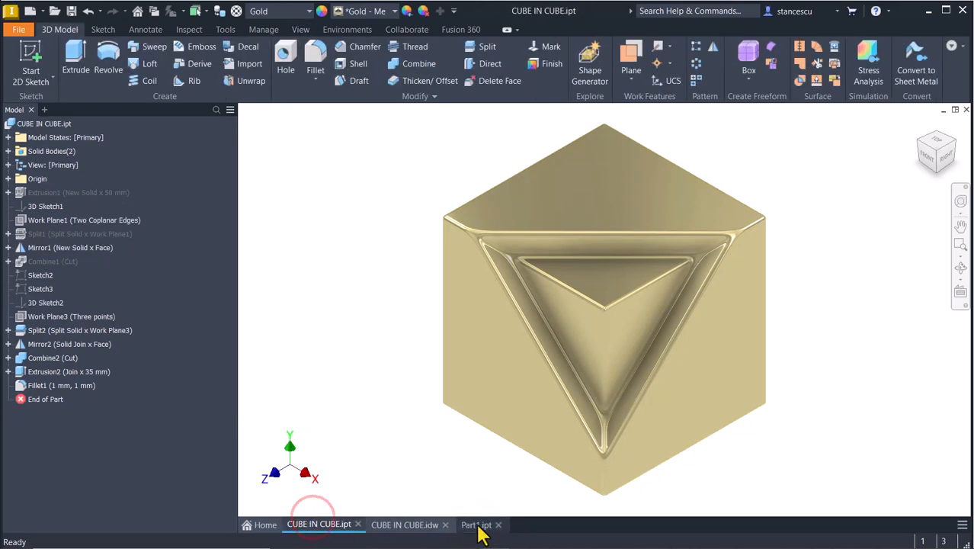
left_click(479, 527)
left_click(320, 525)
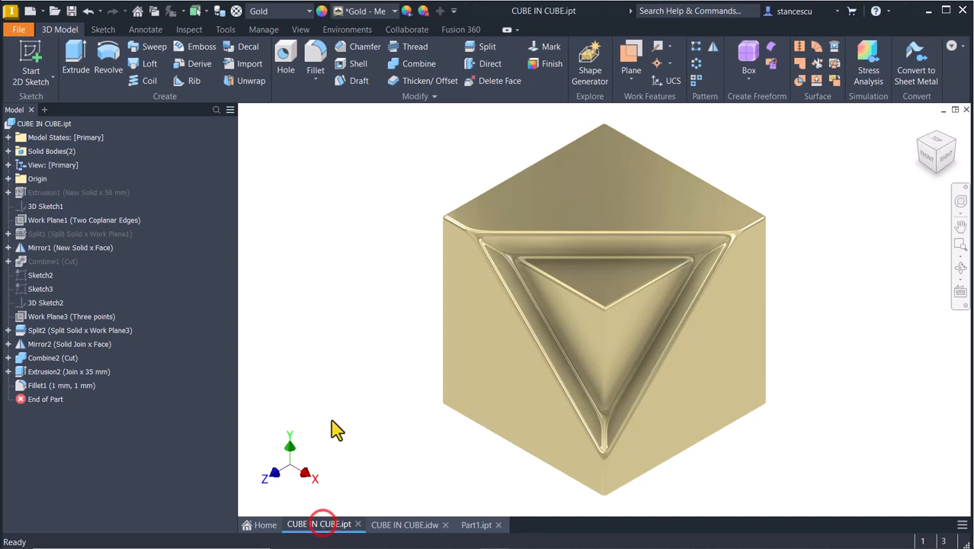
left_click(312, 353)
left_click(419, 526)
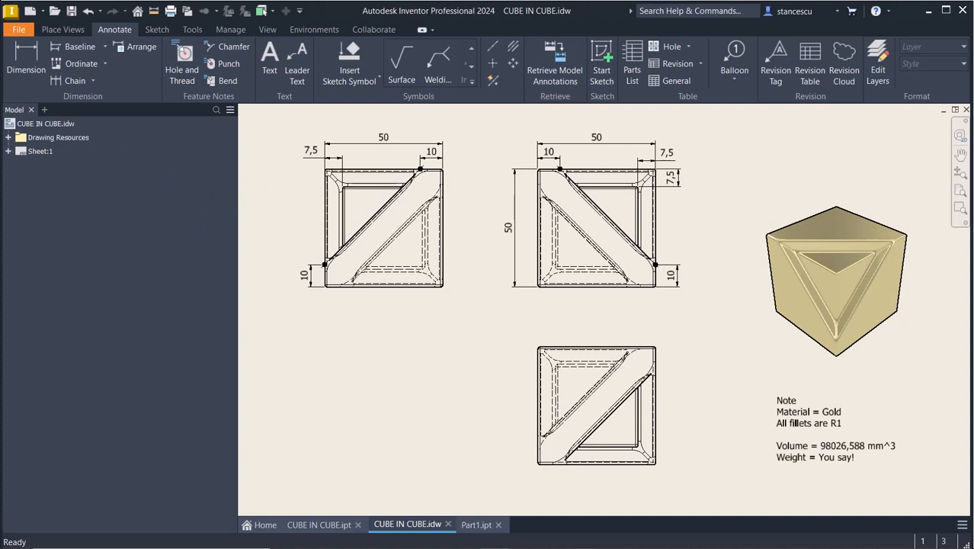
left_click(477, 525)
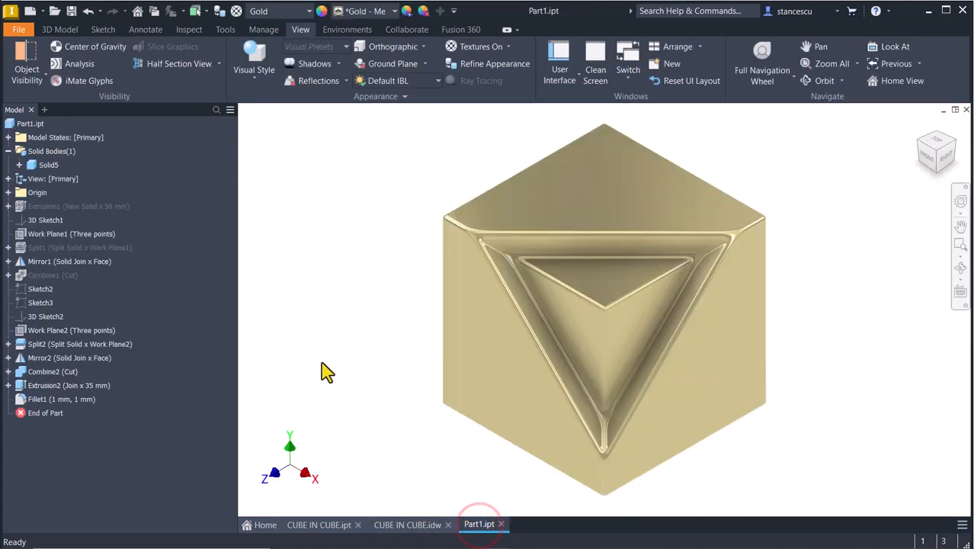
left_click(18, 126)
right_click(20, 134)
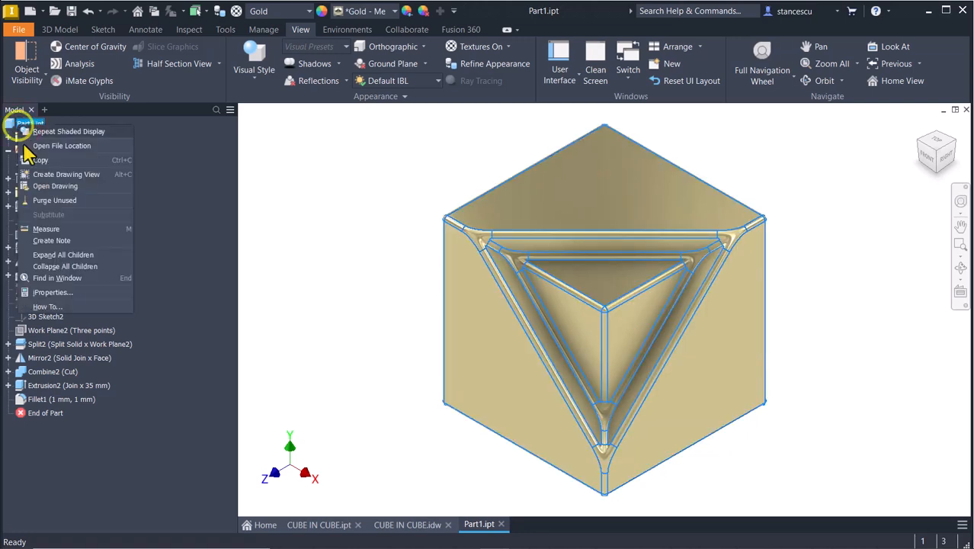
left_click(42, 290)
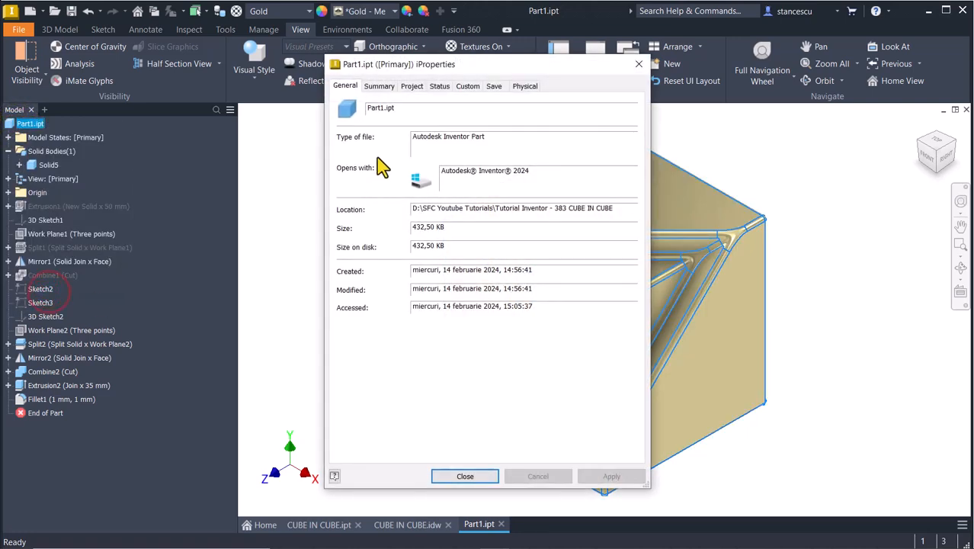
left_click(524, 87)
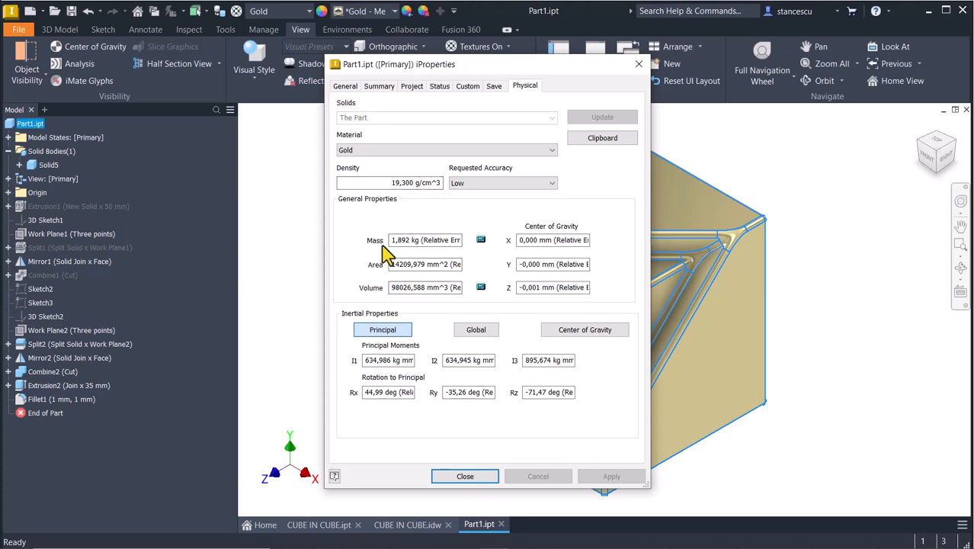
left_click_drag(390, 241, 419, 241)
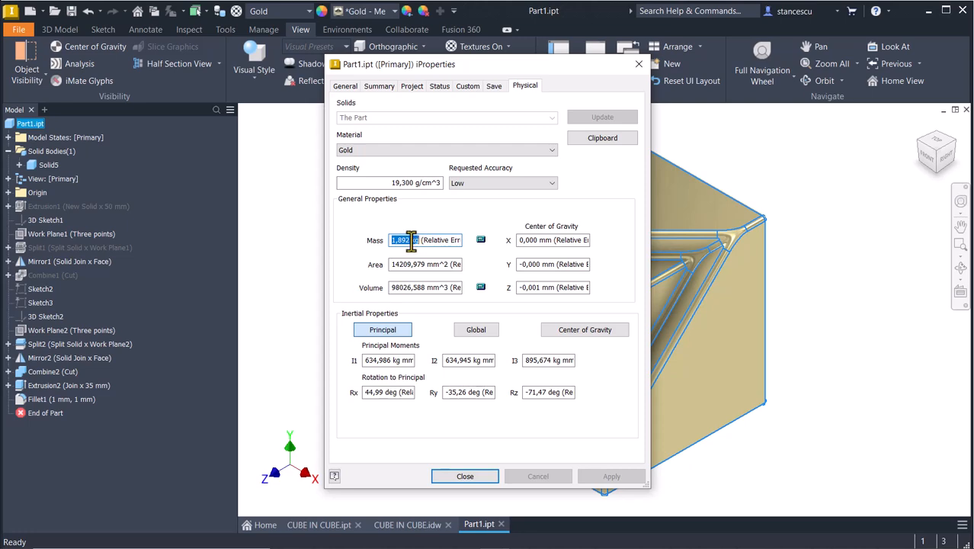
left_click(465, 477)
left_click(838, 260)
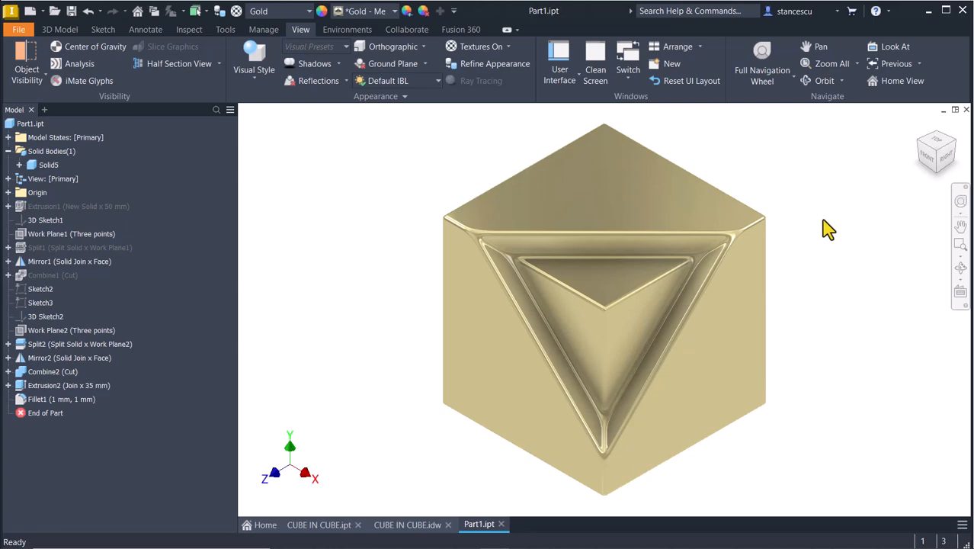
- Fit the gold cube in the view and return it to the Home View
middle_click(831, 264)
middle_click(830, 264)
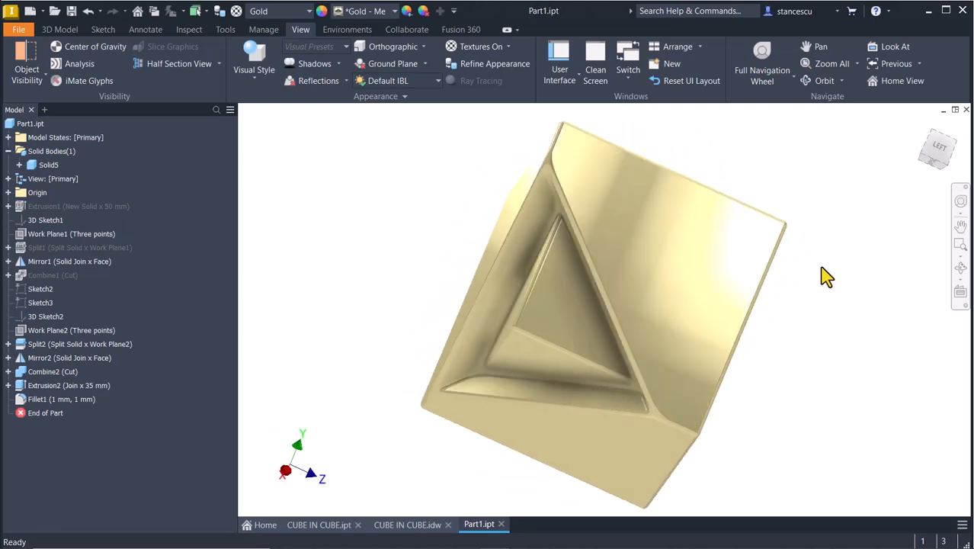
key("F6")
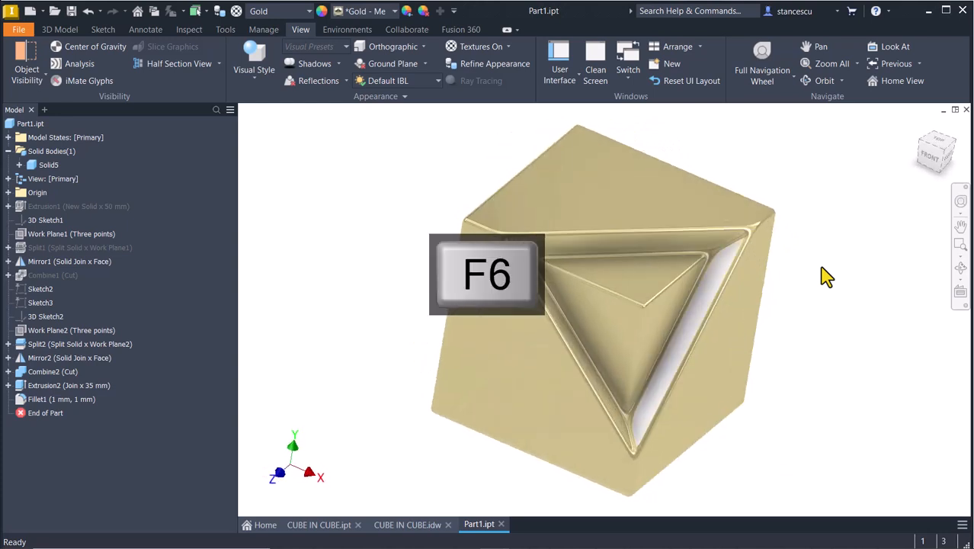